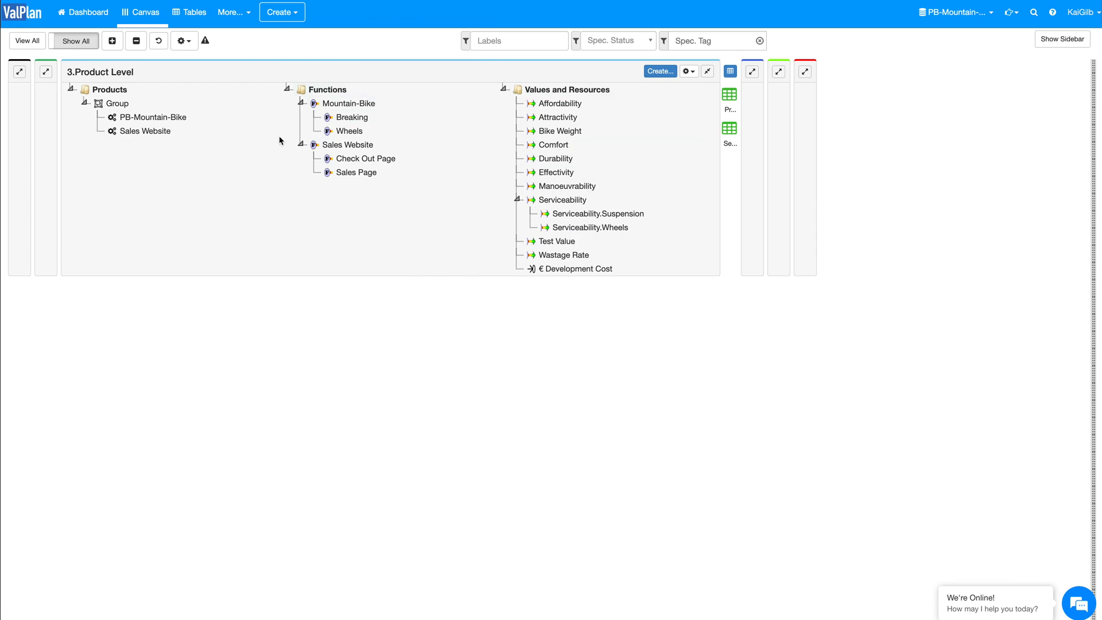
Step: Highlight the specifications related to the PB-Mountain-Bike product and expand the Solution Level and Evo Level columns
left_click(138, 118)
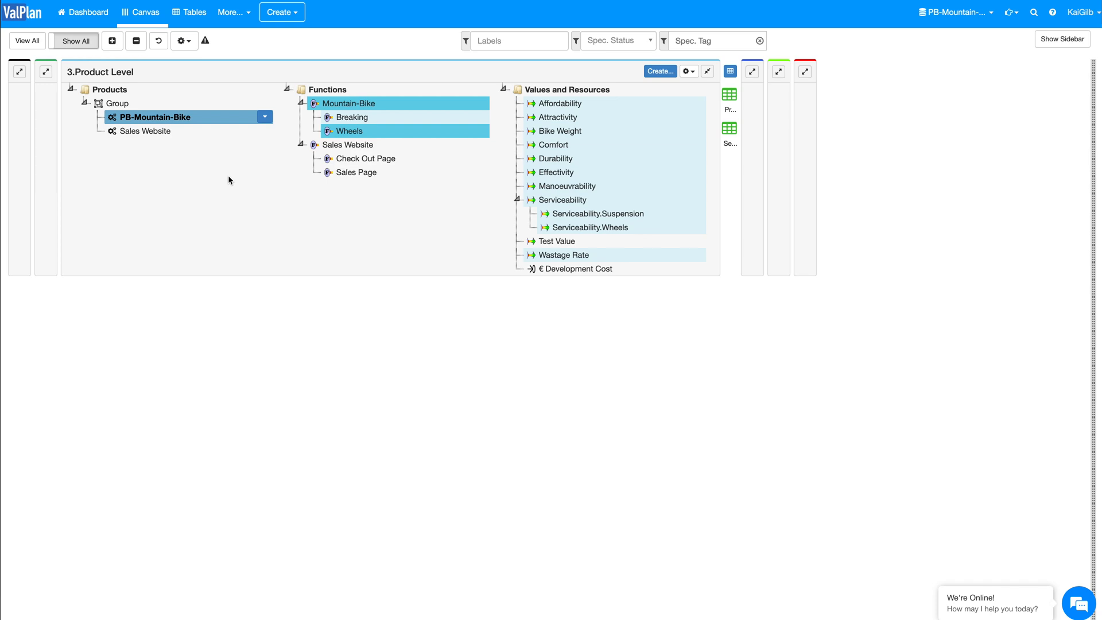
left_click(752, 71)
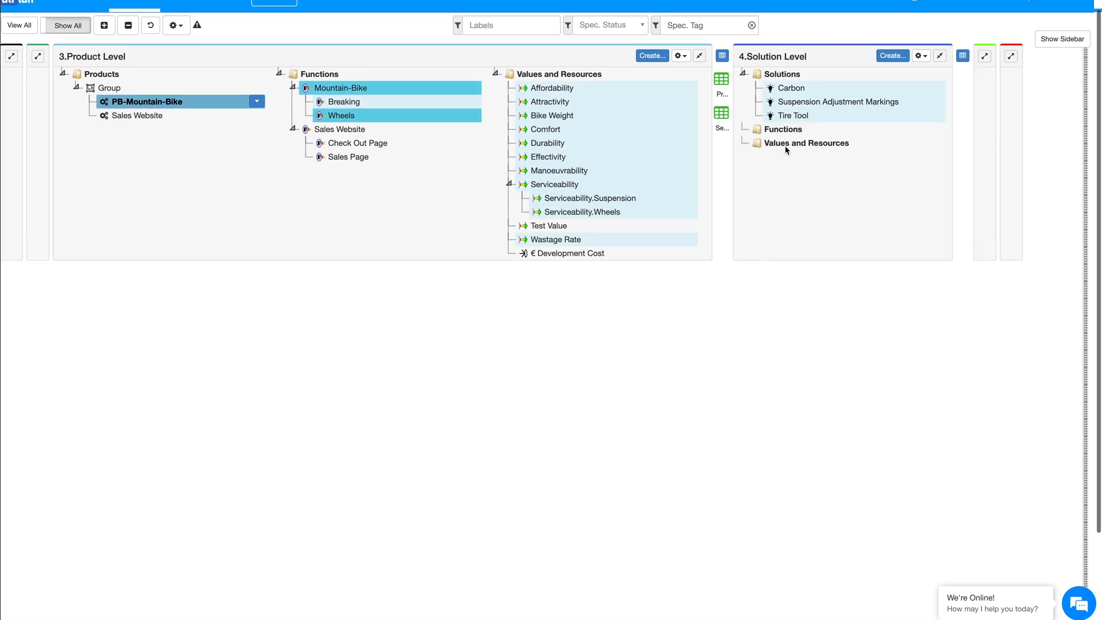
scroll(786, 151, "up", 1)
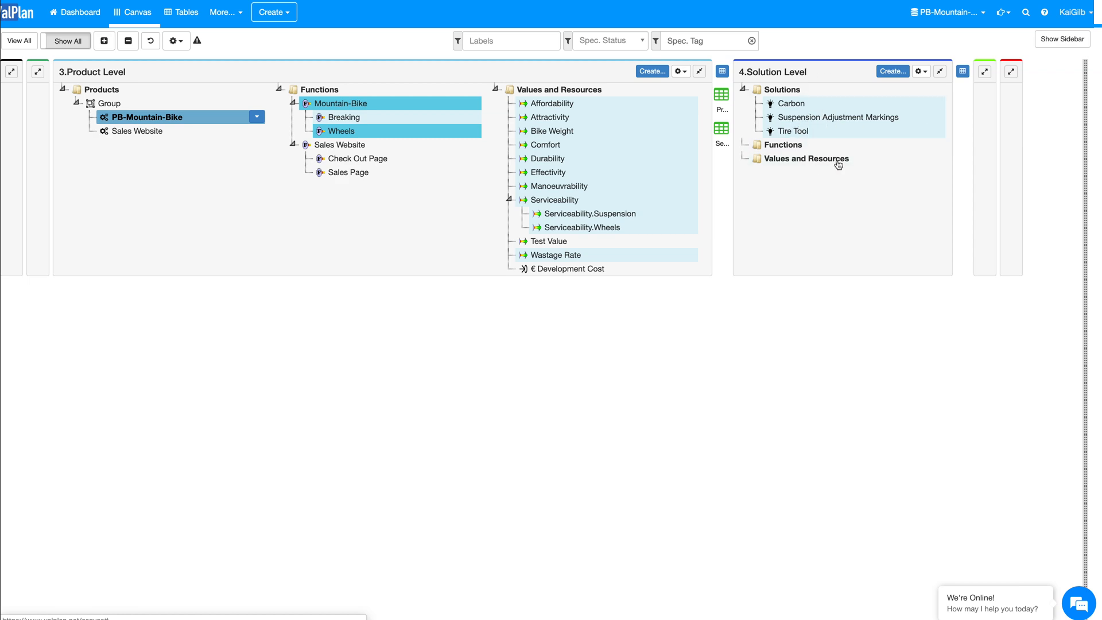
left_click(984, 72)
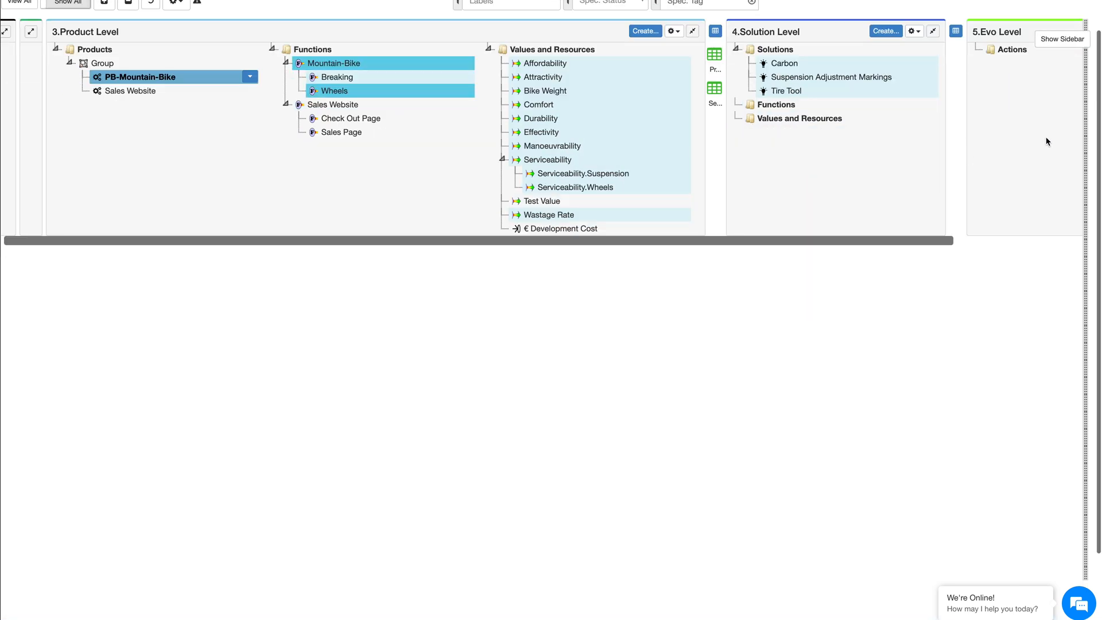
scroll(1045, 138, "right", 2)
scroll(1002, 98, "up", 1)
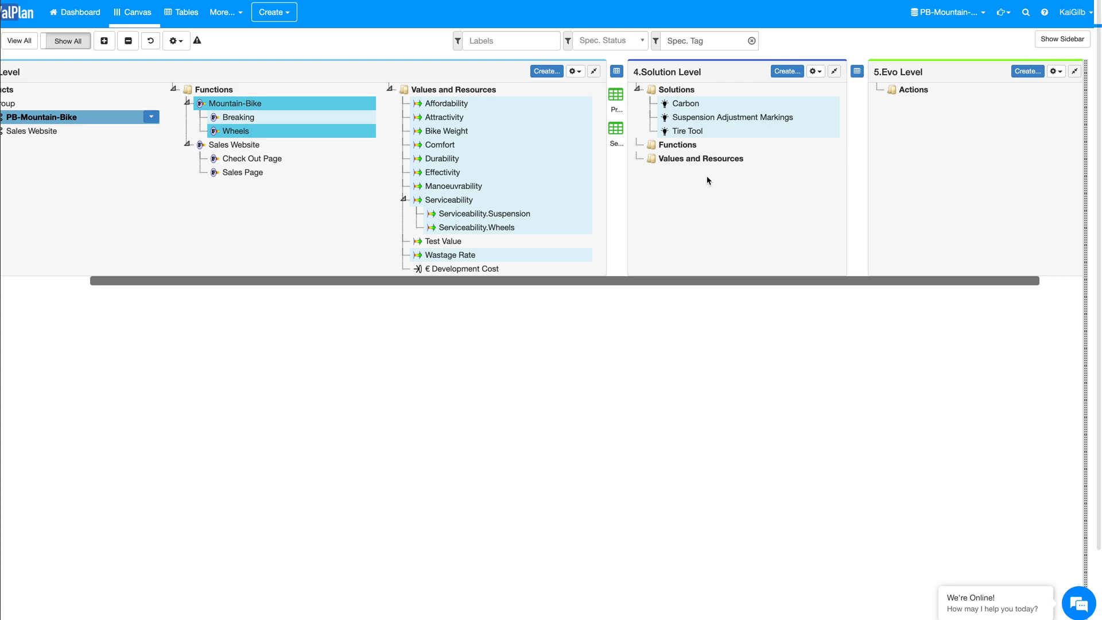
Step: Expand the Stakeholder Level and Business Level columns on the canvas
scroll(708, 180, "left", 2)
left_click(38, 71)
scroll(152, 195, "up", 1)
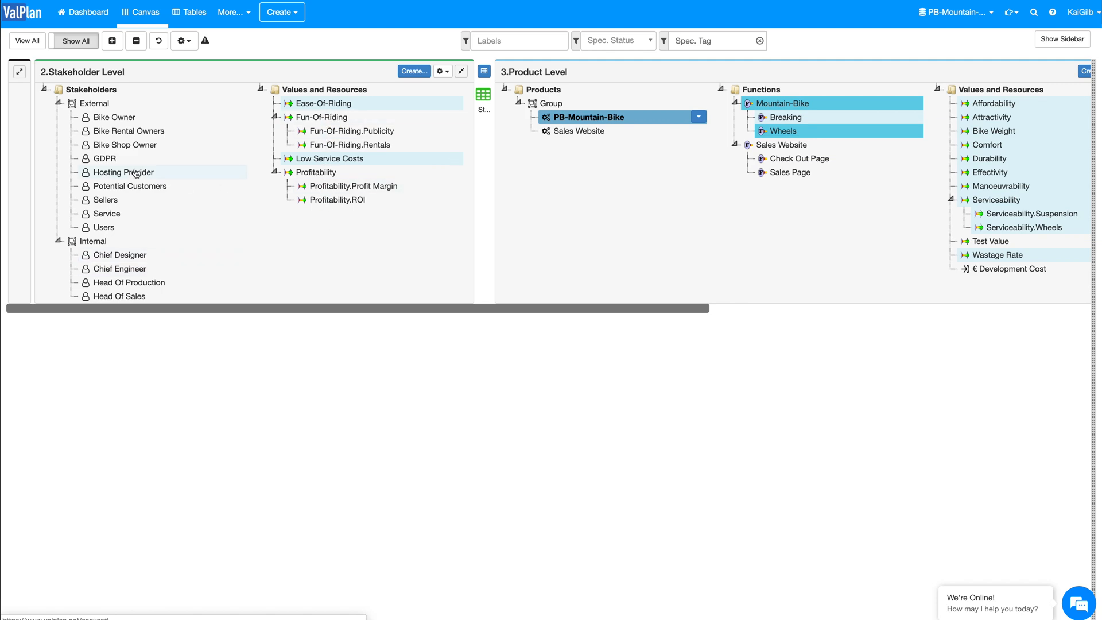
left_click(19, 71)
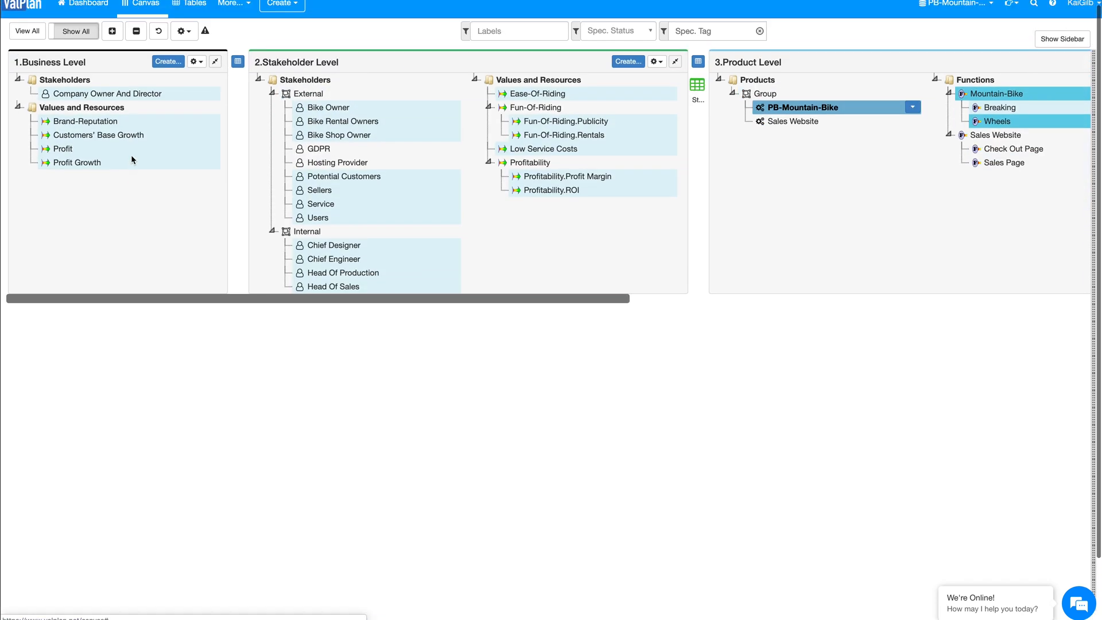
Step: Review the items related to PB-Mountain-Bike across all canvas levels, from Business Level to Evo Level
scroll(131, 160, "right", 15)
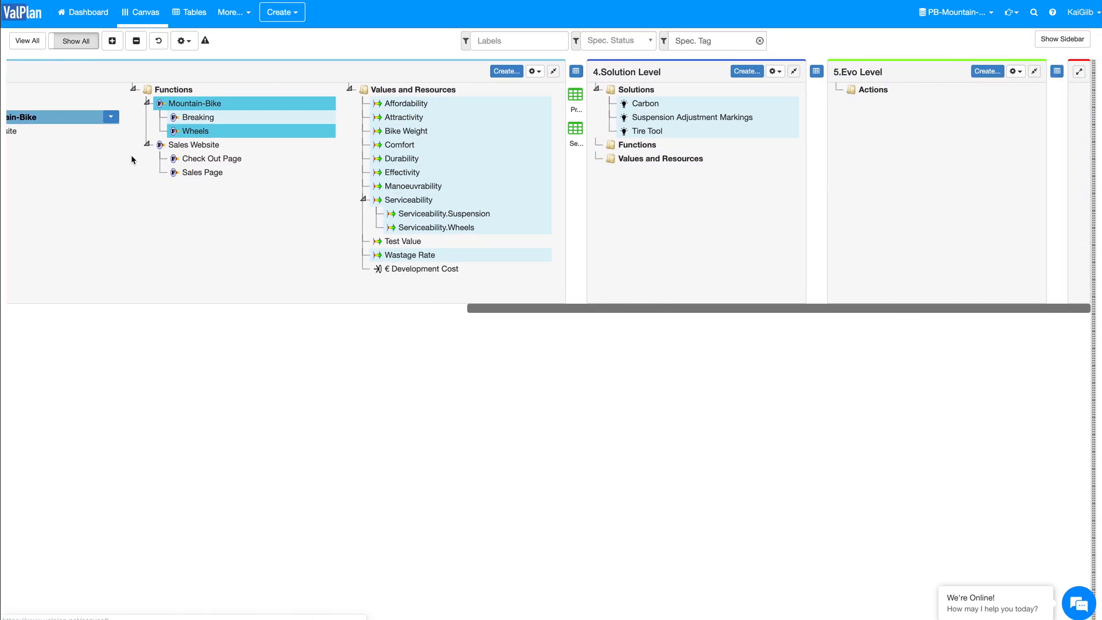
scroll(132, 160, "left", 15)
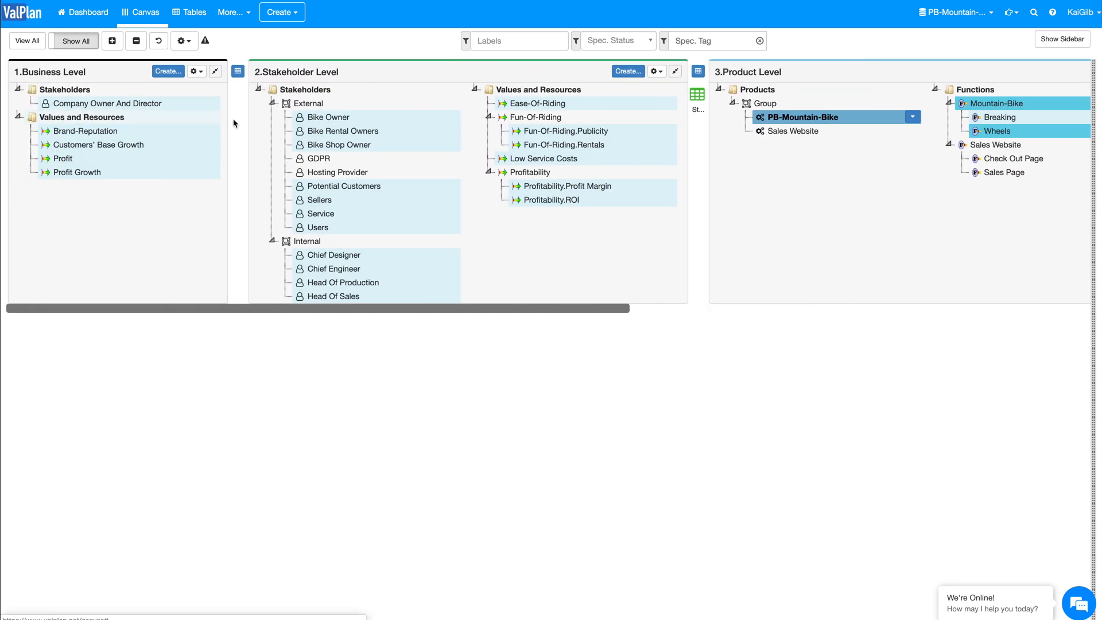
scroll(352, 128, "right", 5)
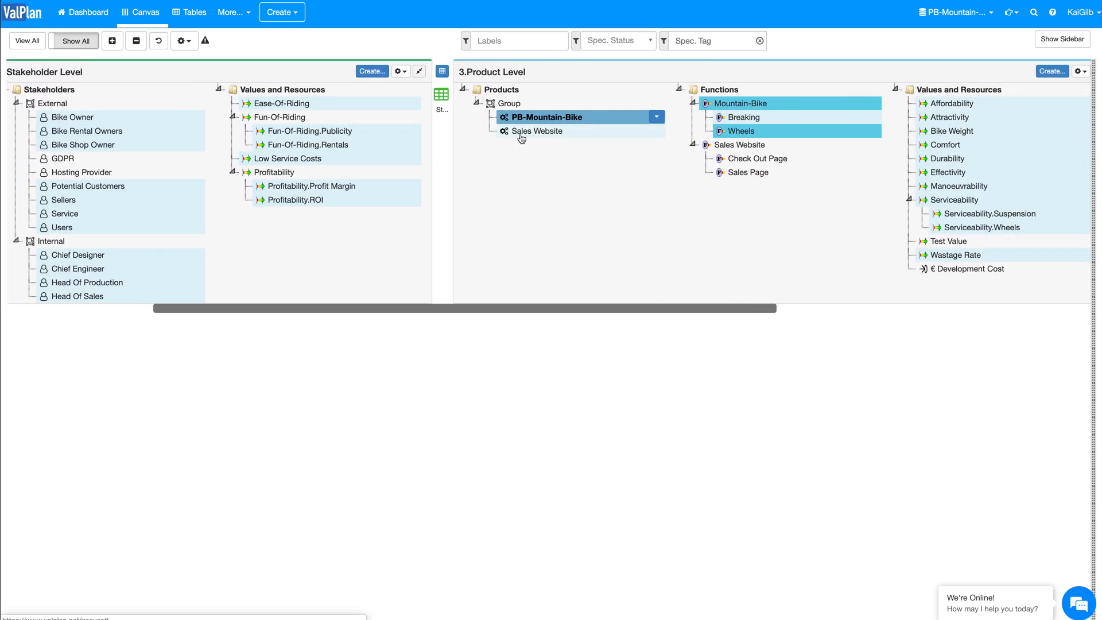
scroll(517, 136, "right", 9)
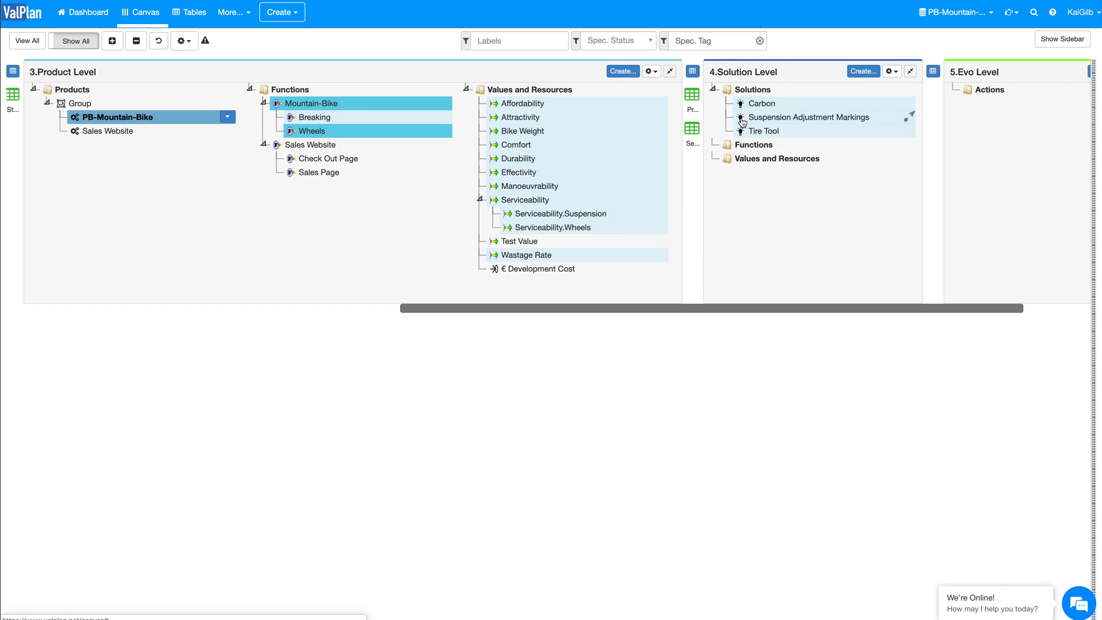
scroll(644, 178, "left", 9)
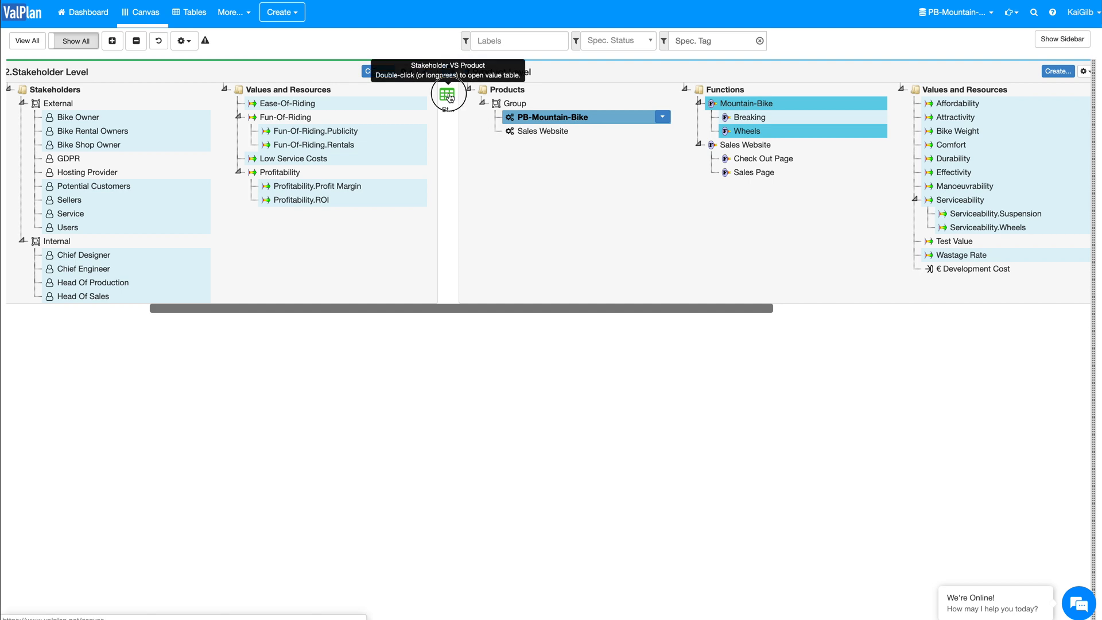
Step: Highlight the values and solutions used in the upper value table between the Product Level and Solution Level
scroll(546, 171, "right", 11)
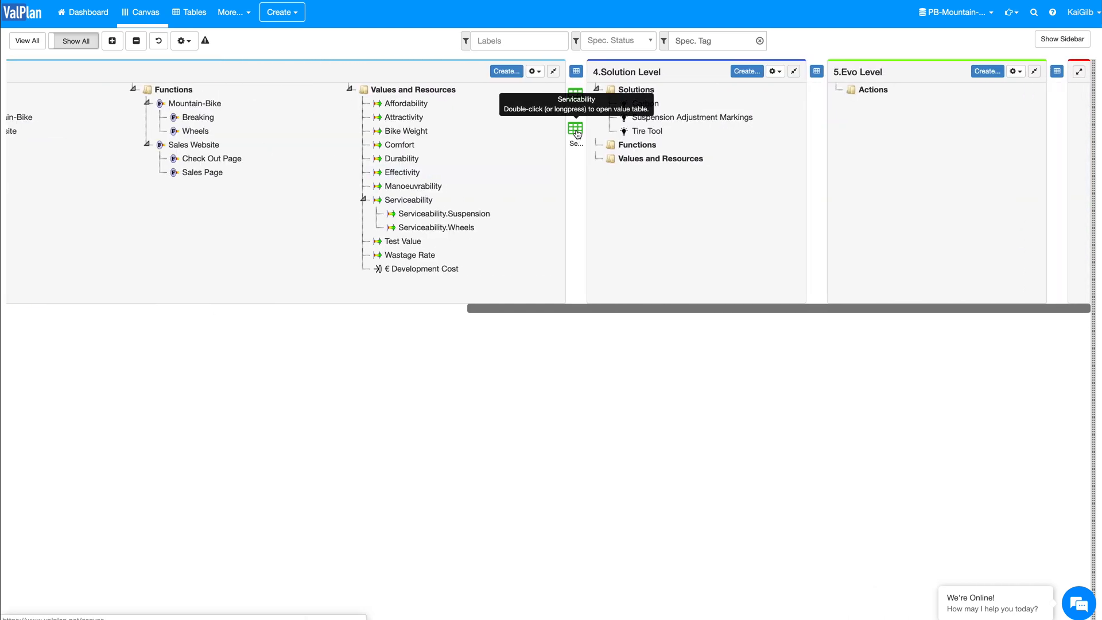
left_click(577, 97)
left_click(577, 96)
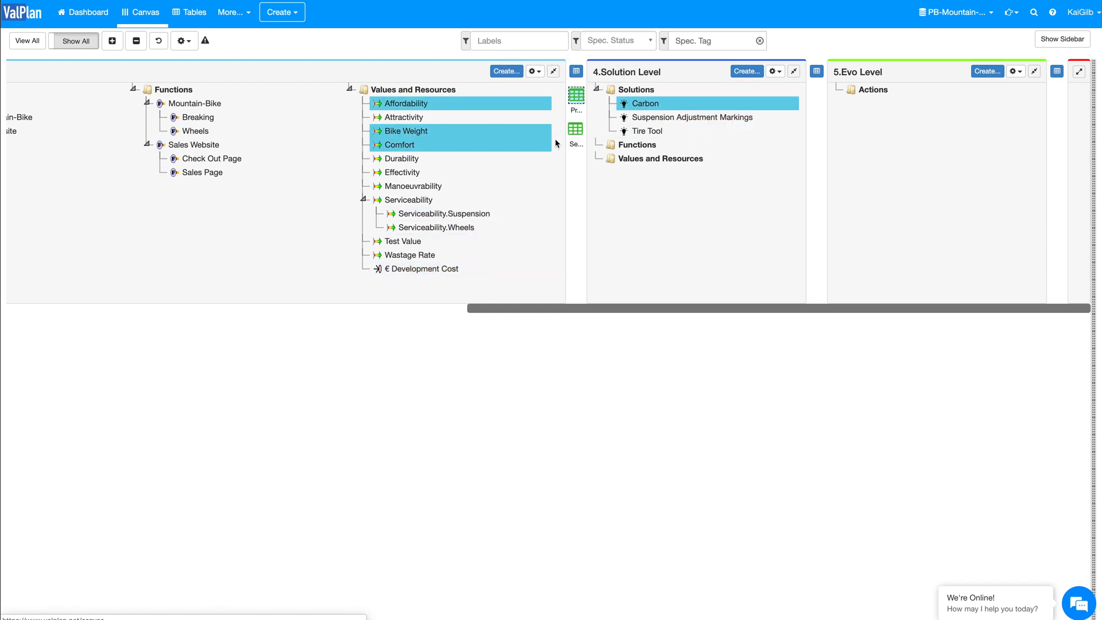
Step: Highlight the relations of the Mountain-Bike function and examine its links back to the Stakeholder Level and Business Level
scroll(568, 215, "left", 6)
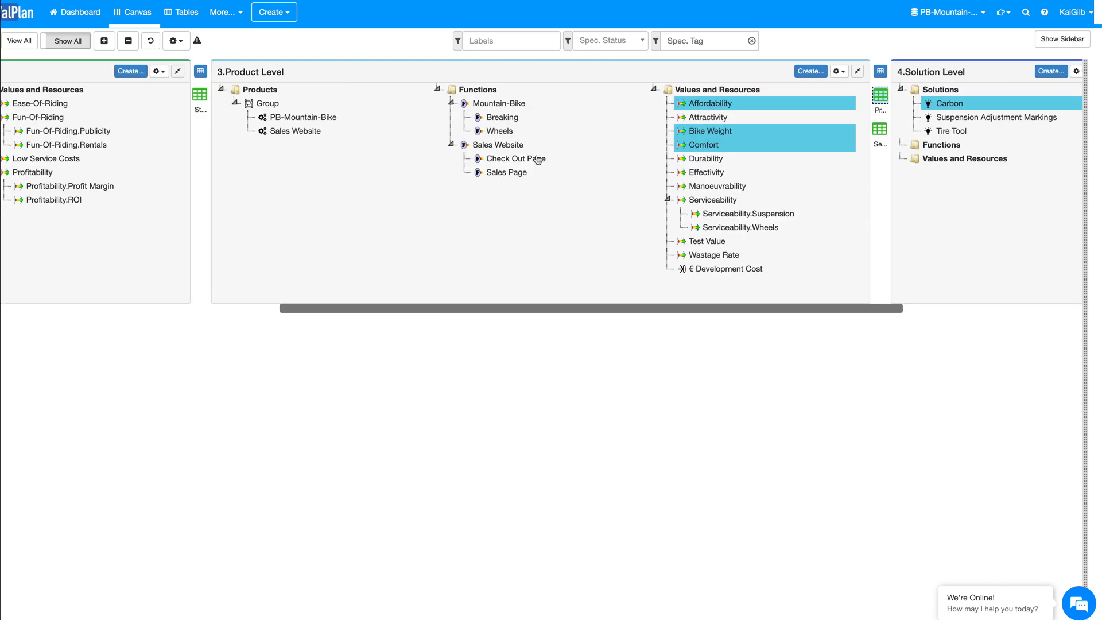
left_click(492, 105)
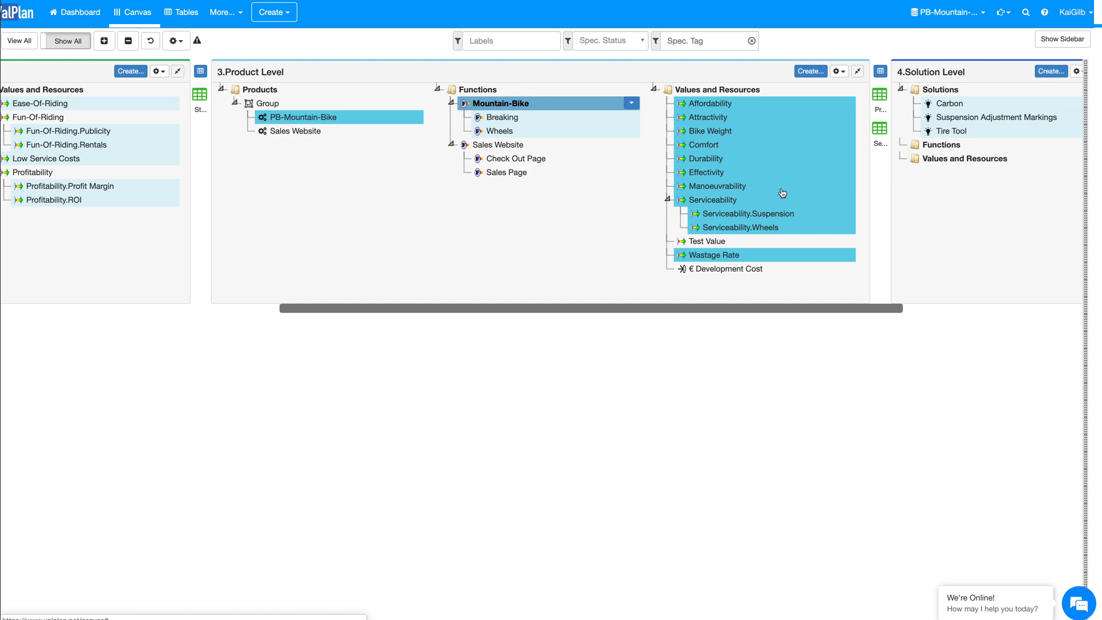
scroll(485, 226, "left", 5)
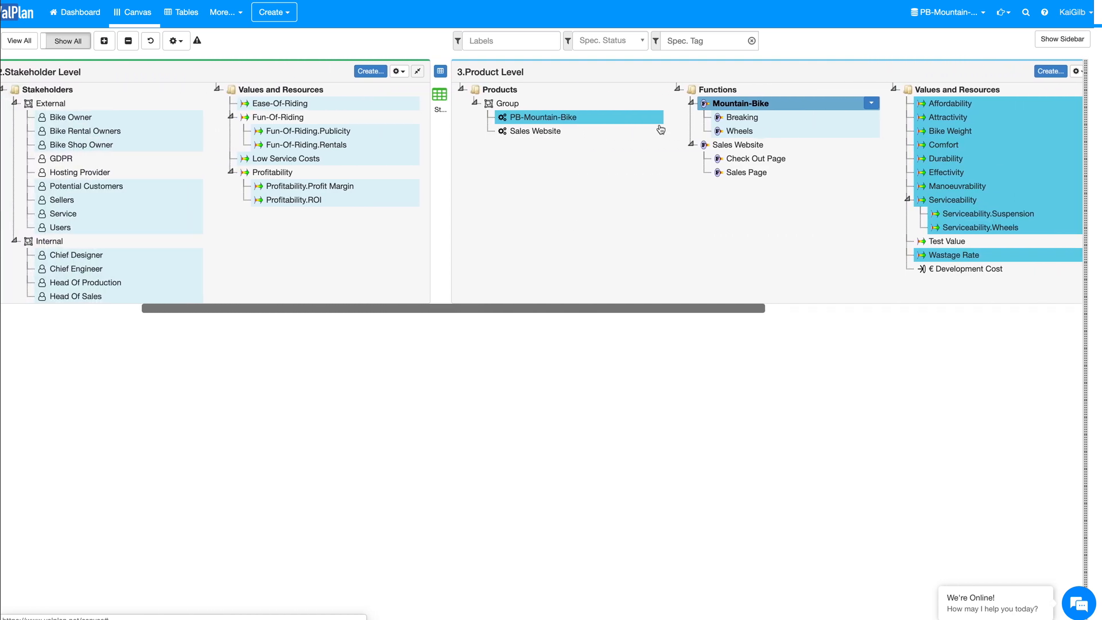
scroll(579, 211, "left", 5)
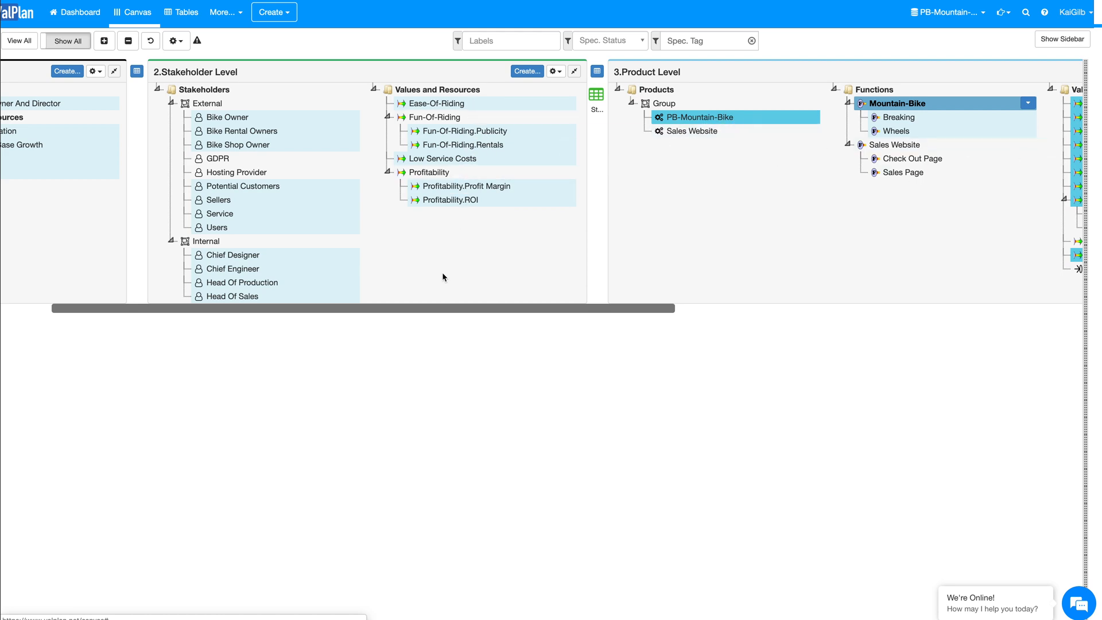
scroll(443, 252, "left", 1)
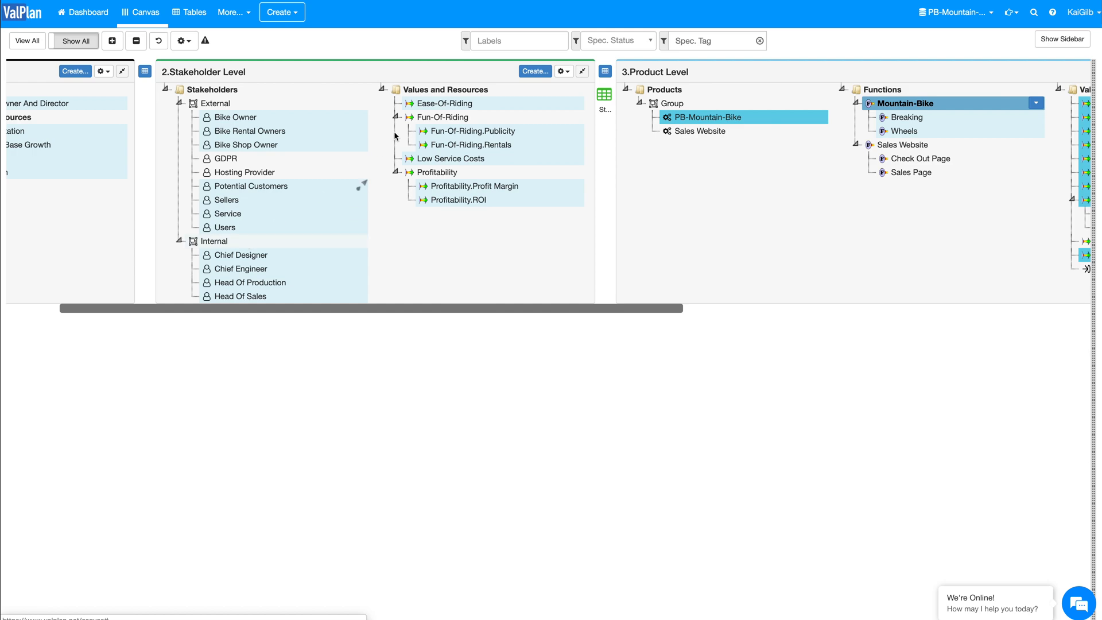
scroll(432, 242, "left", 3)
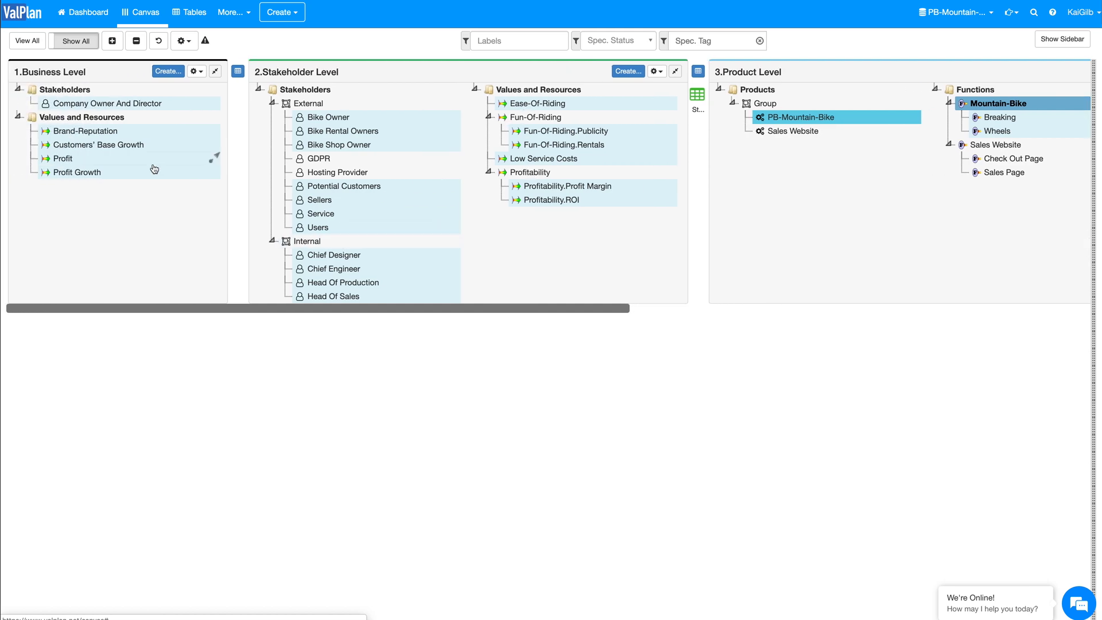
Step: Highlight the relations of the Suspension Adjustment Markings solution and trace them back to the stakeholders and business values
scroll(518, 244, "right", 10)
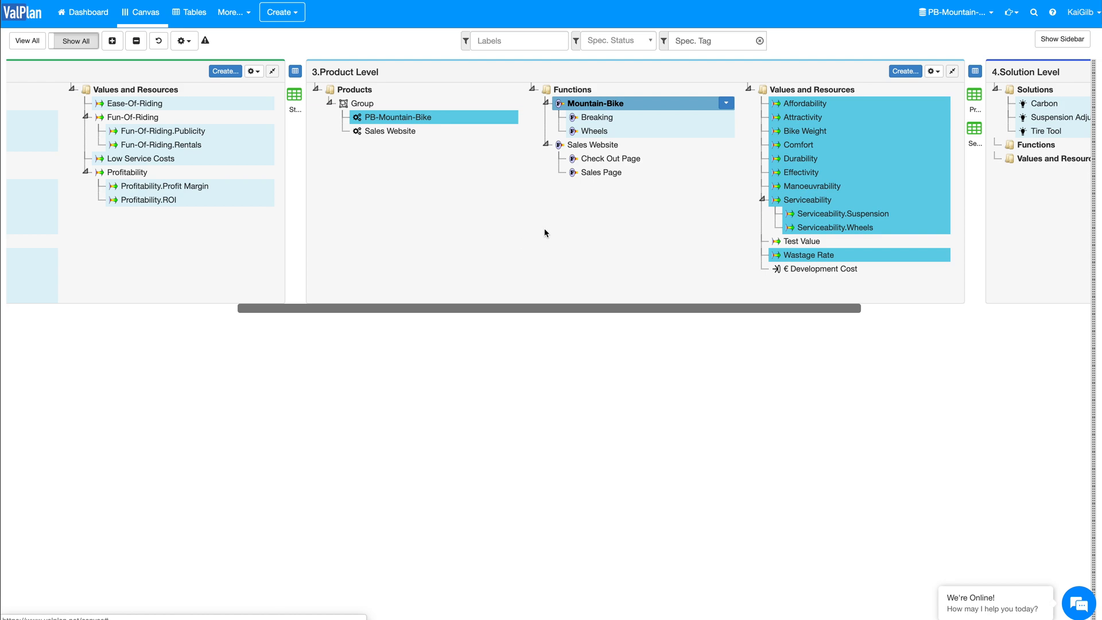
left_click(1059, 118)
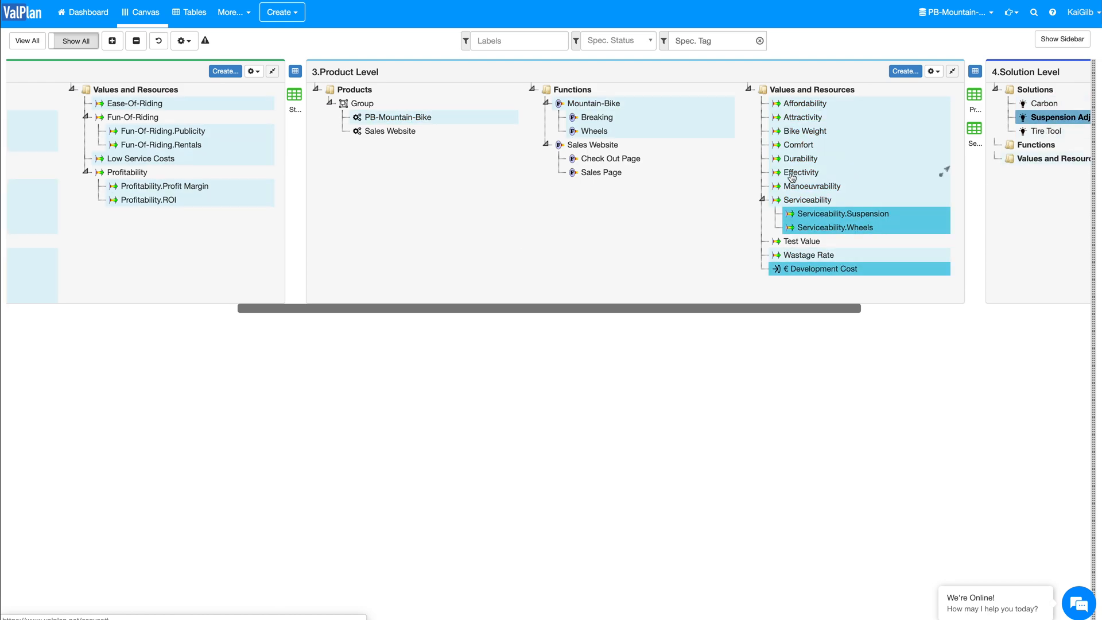
scroll(607, 202, "left", 10)
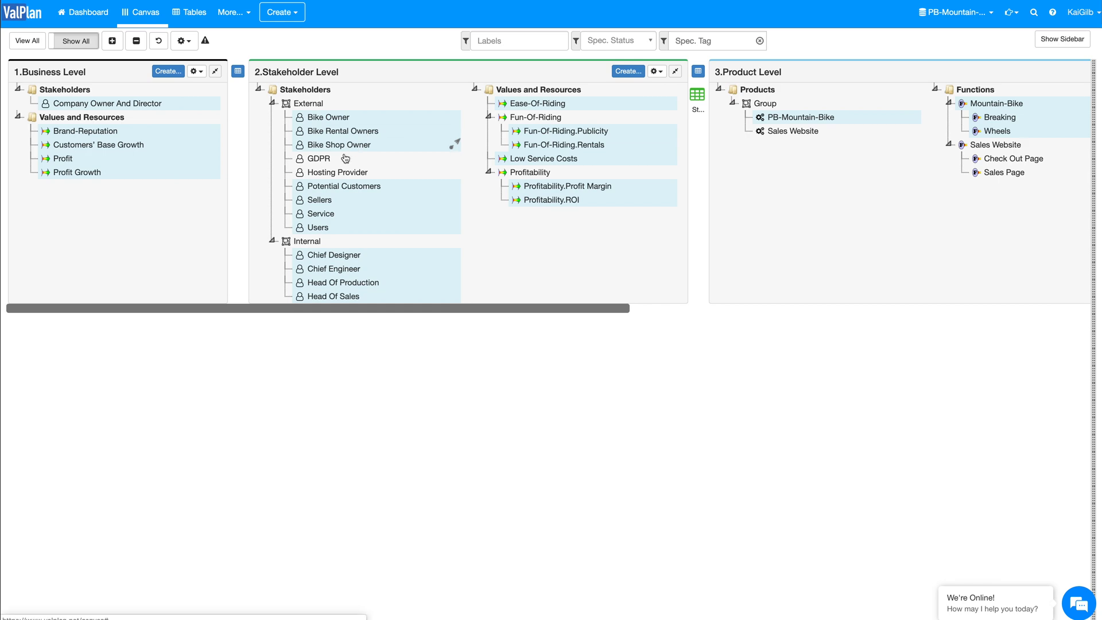
Step: Highlight the relations of the GDPR stakeholder and of the Sales Website product, and examine the linked stakeholders and functions
left_click(330, 160)
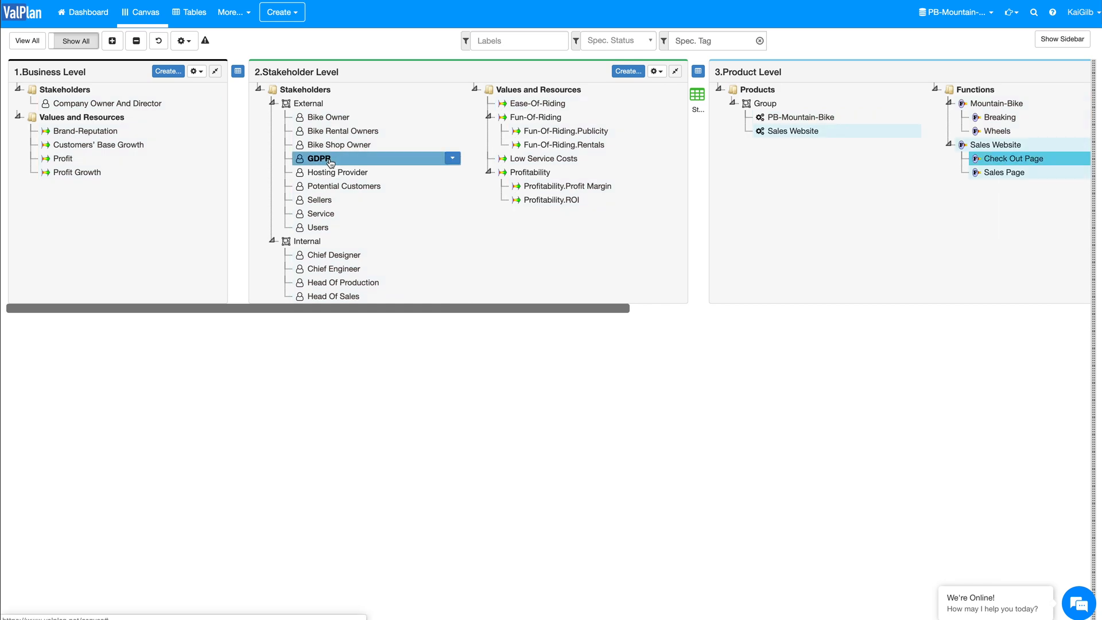
left_click(759, 137)
scroll(760, 141, "right", 3)
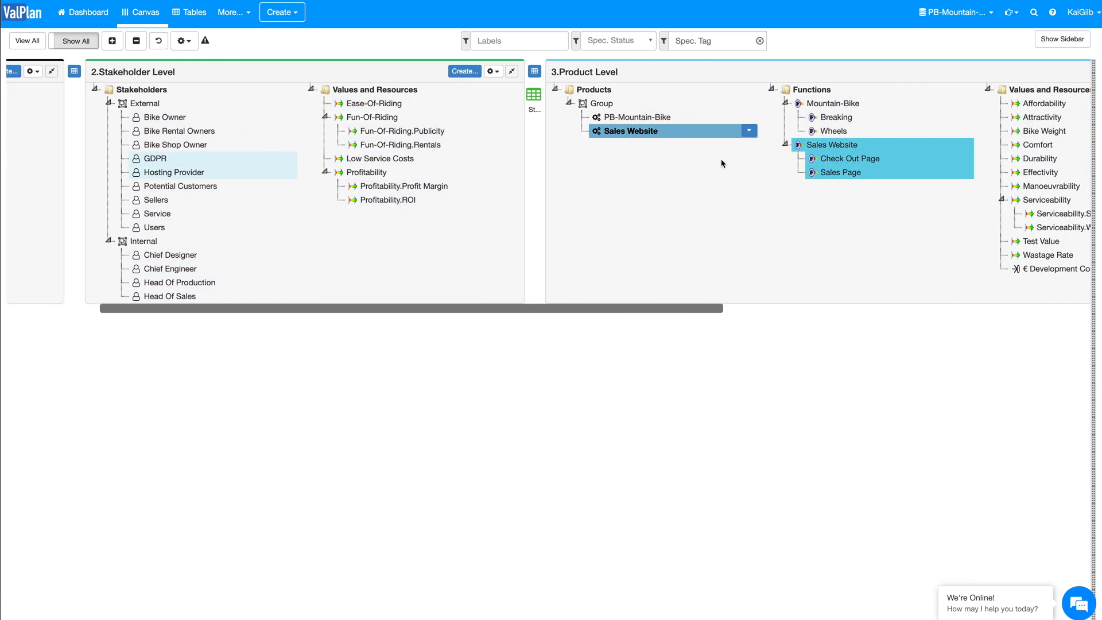
left_click(638, 119)
left_click(631, 131)
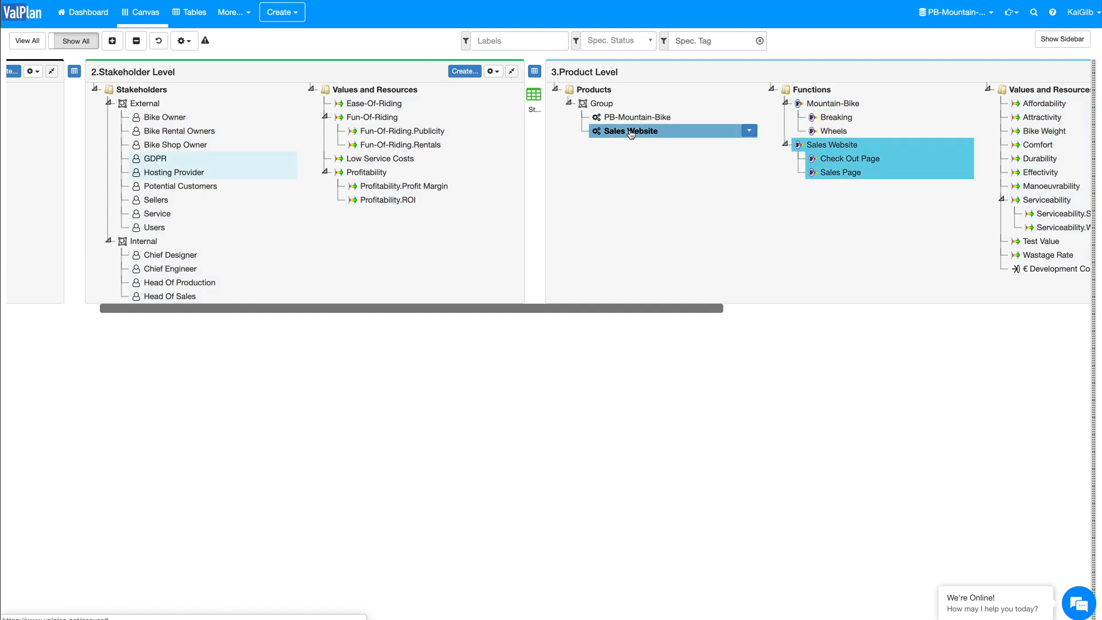
scroll(408, 219, "left", 3)
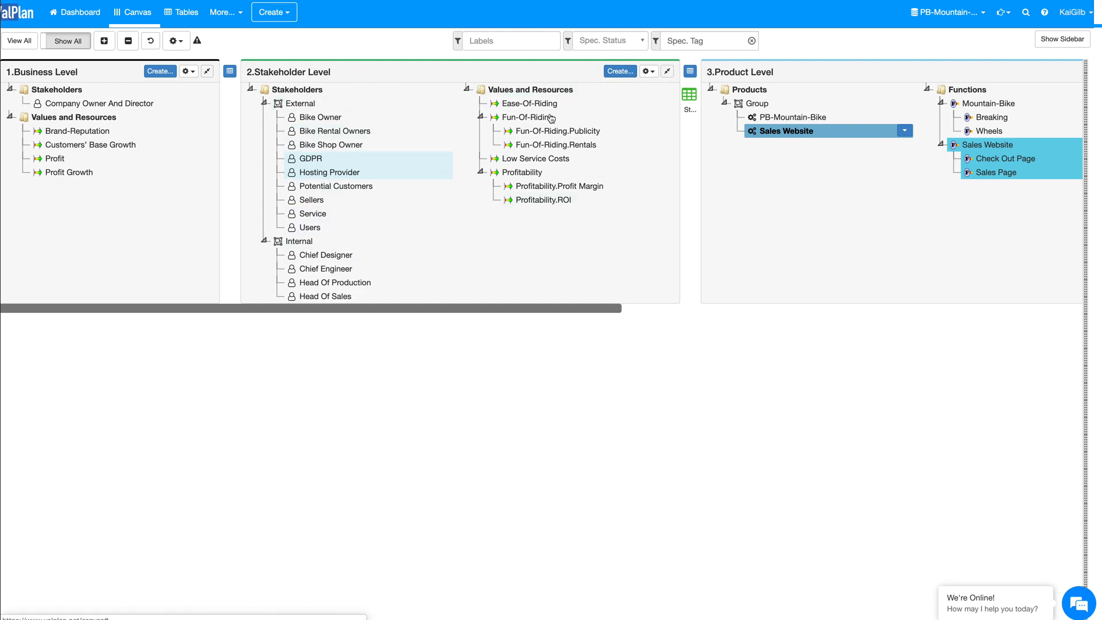
Step: Start creating multiple specifications in the Stakeholder Level, review the available types and choose Stakeholder
left_click(621, 71)
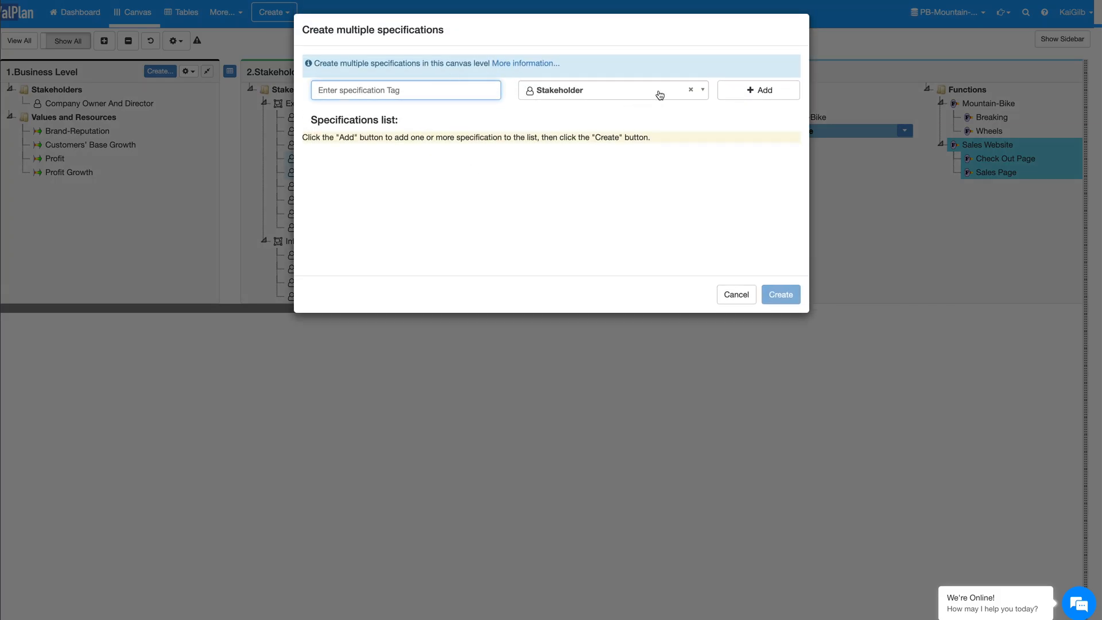
left_click(659, 96)
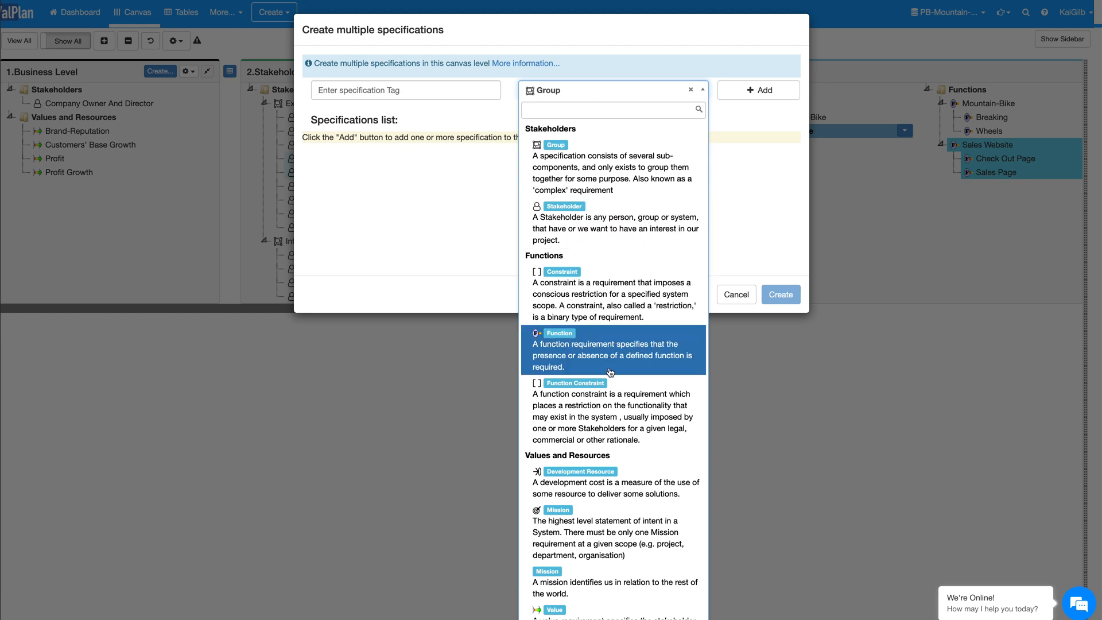
scroll(610, 400, "down", 4)
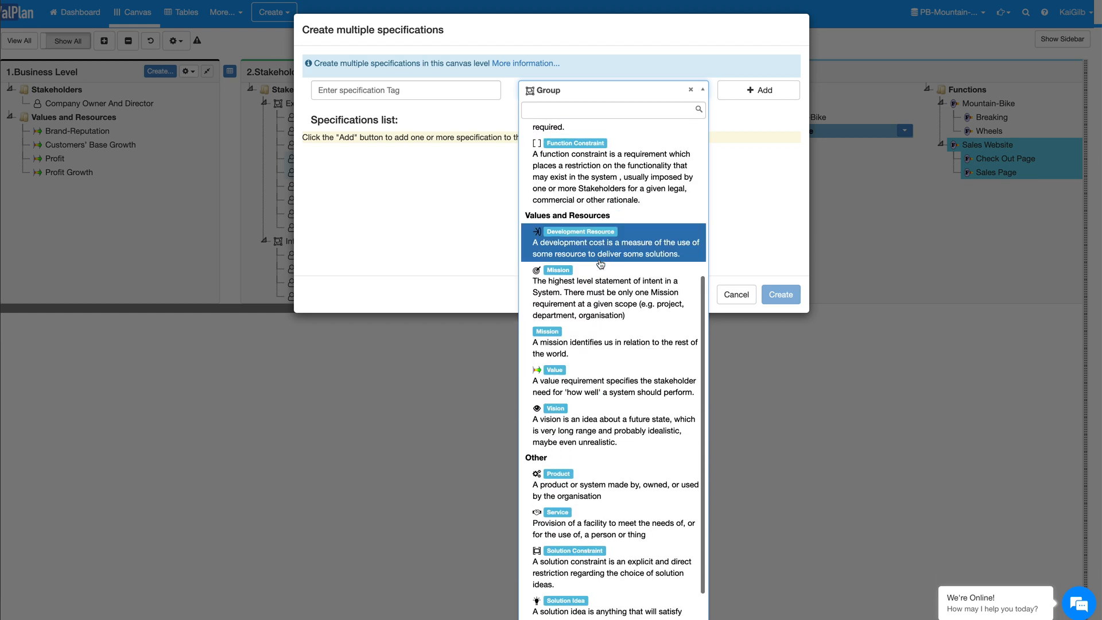
scroll(594, 384, "down", 1)
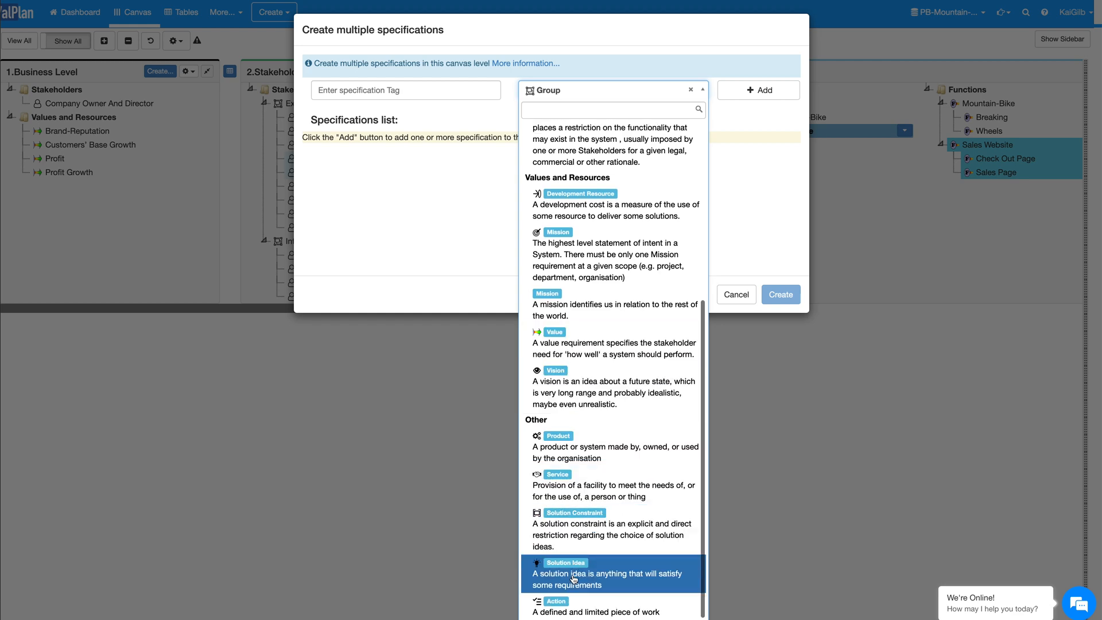
scroll(597, 373, "up", 5)
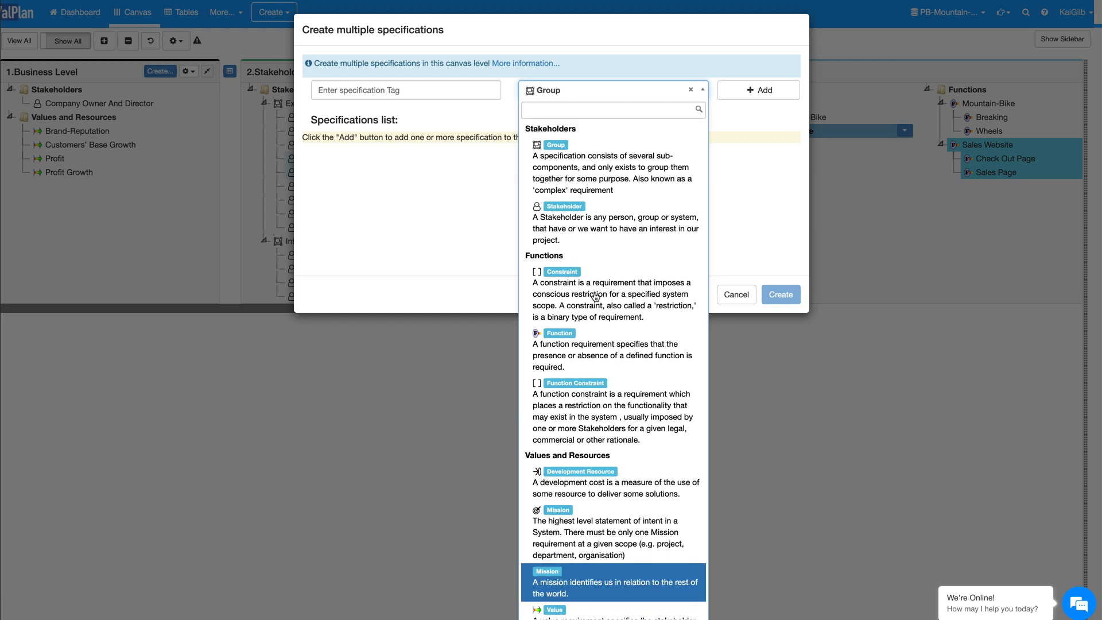
left_click(606, 225)
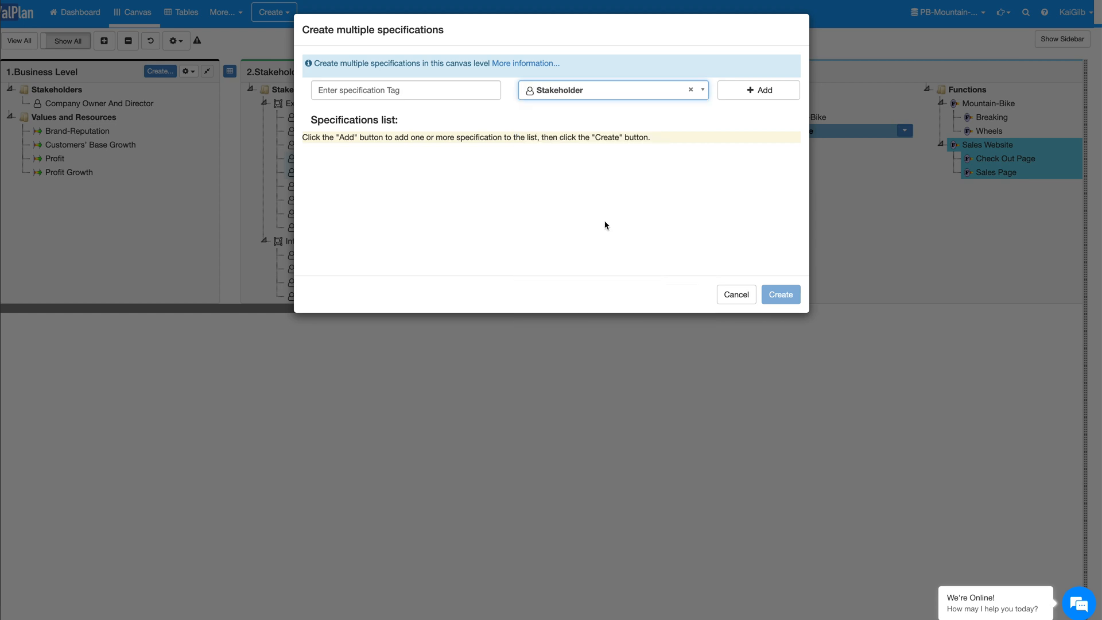
Step: Add a stakeholder specification tagged SW Developer to the specifications list
left_click(370, 90)
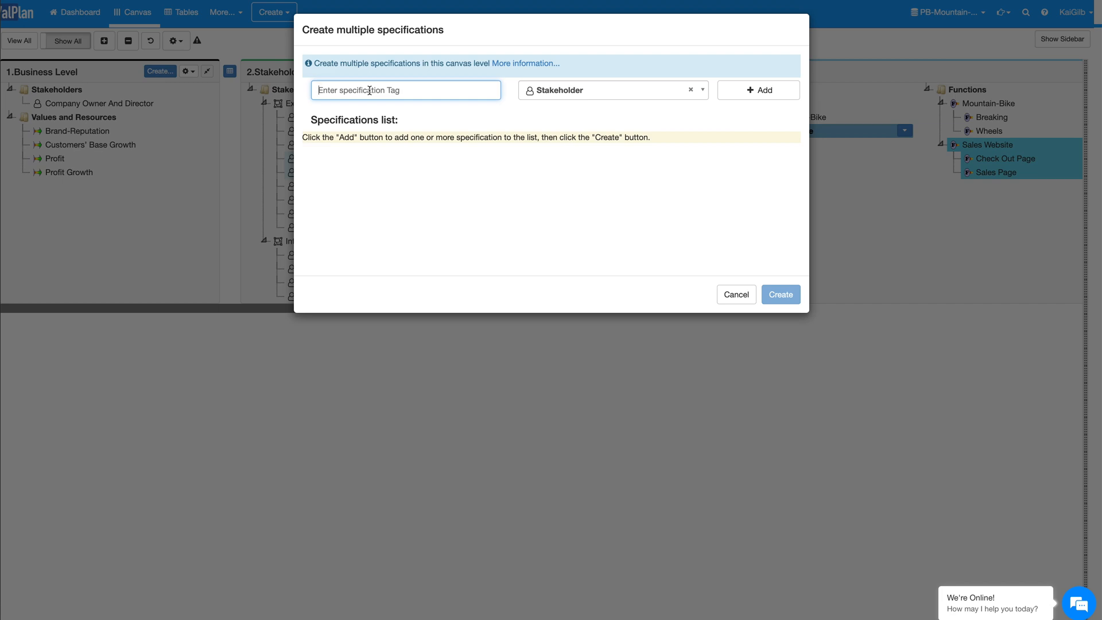
type("SW Developer")
left_click(751, 90)
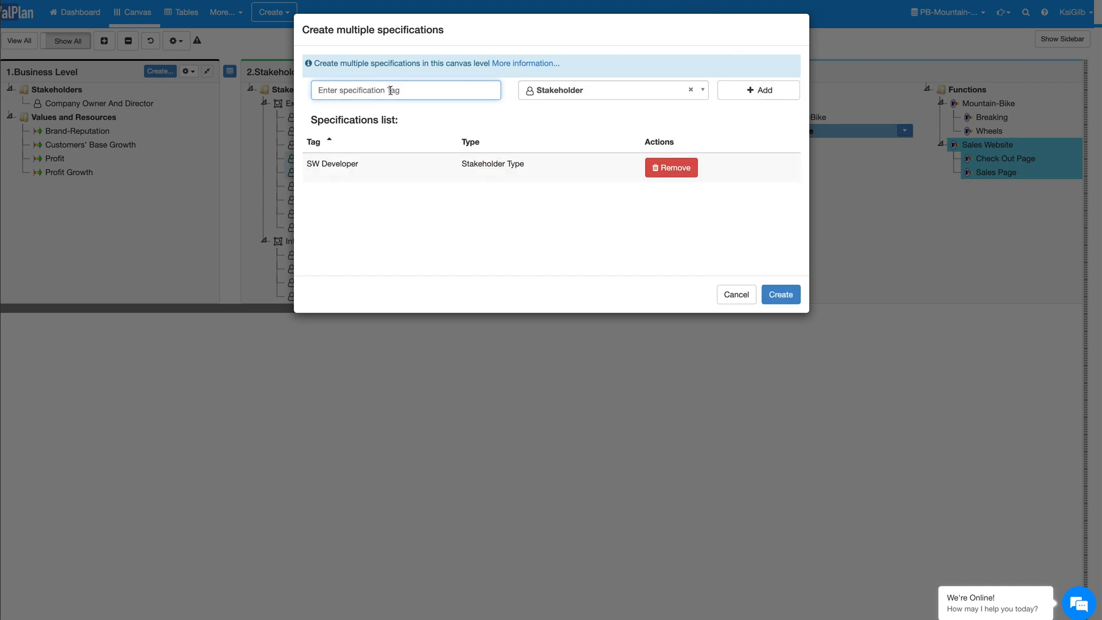
Step: Add a stakeholder specification tagged Product Owner to the list and create the listed specifications
type("Product Owner")
key("Return")
left_click(781, 294)
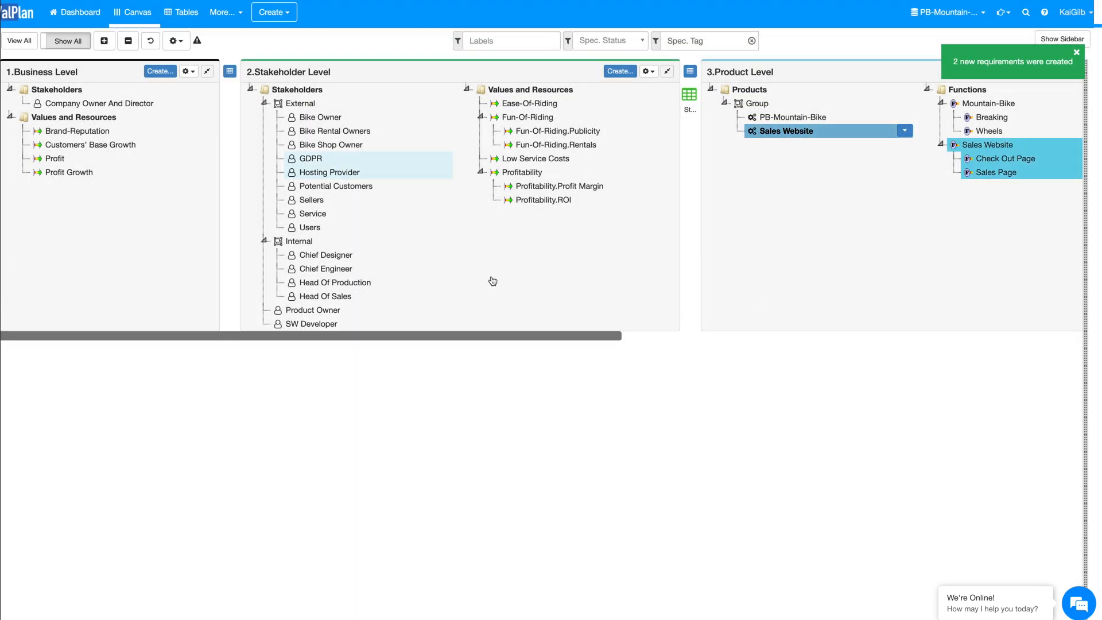
Step: Move the Product Owner and SW Developer stakeholders into the Internal group of the Stakeholder Level
scroll(492, 281, "down", 1)
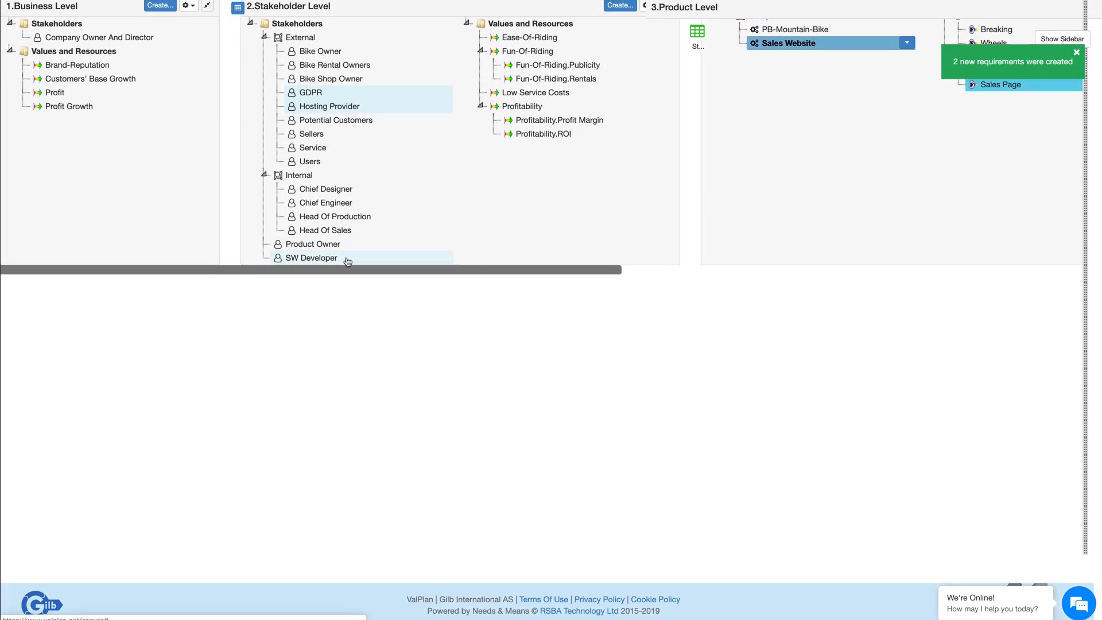
scroll(347, 261, "up", 1)
scroll(348, 261, "up", 1)
left_click_drag(330, 310, 306, 245)
left_click_drag(310, 324, 301, 247)
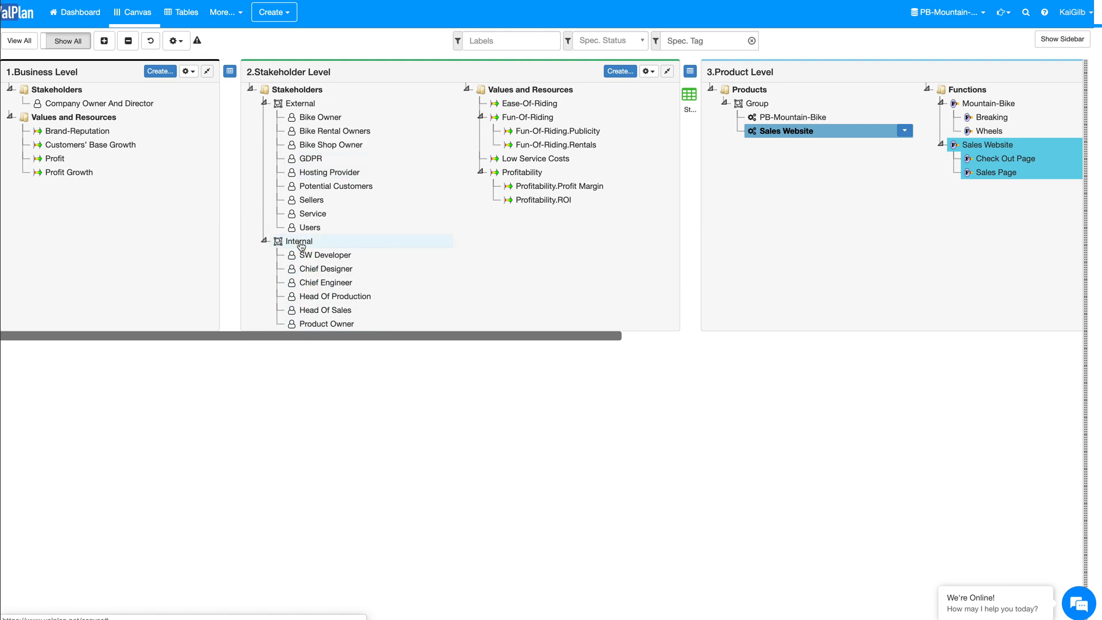
Step: Check the relations of the Product Owner and SW Developer stakeholders across the canvas levels
scroll(341, 303, "down", 1)
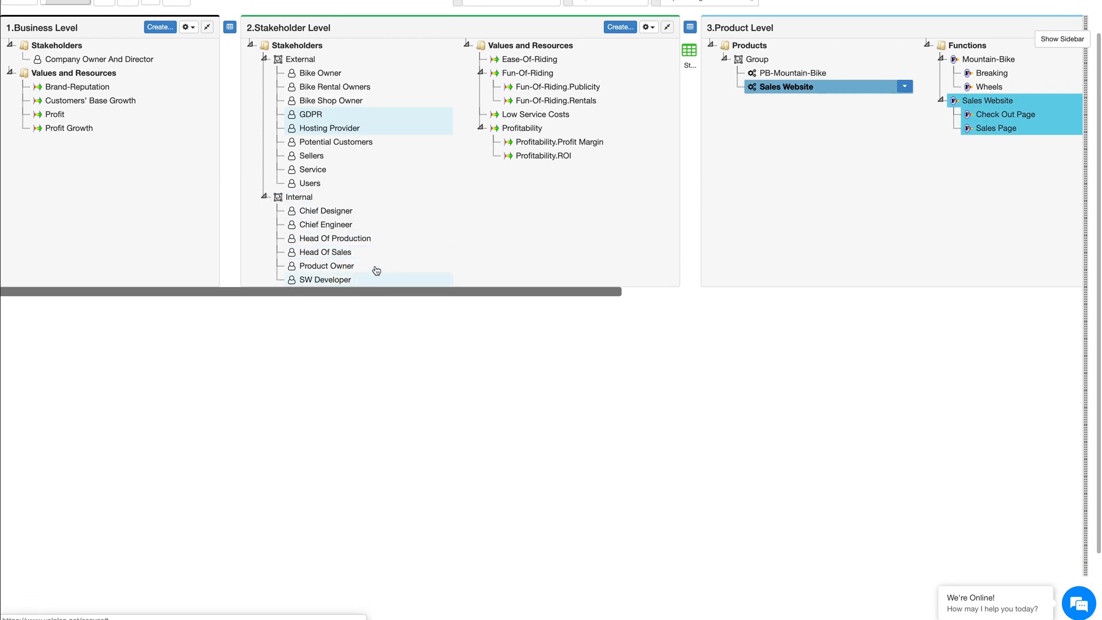
left_click(333, 267)
left_click(336, 281)
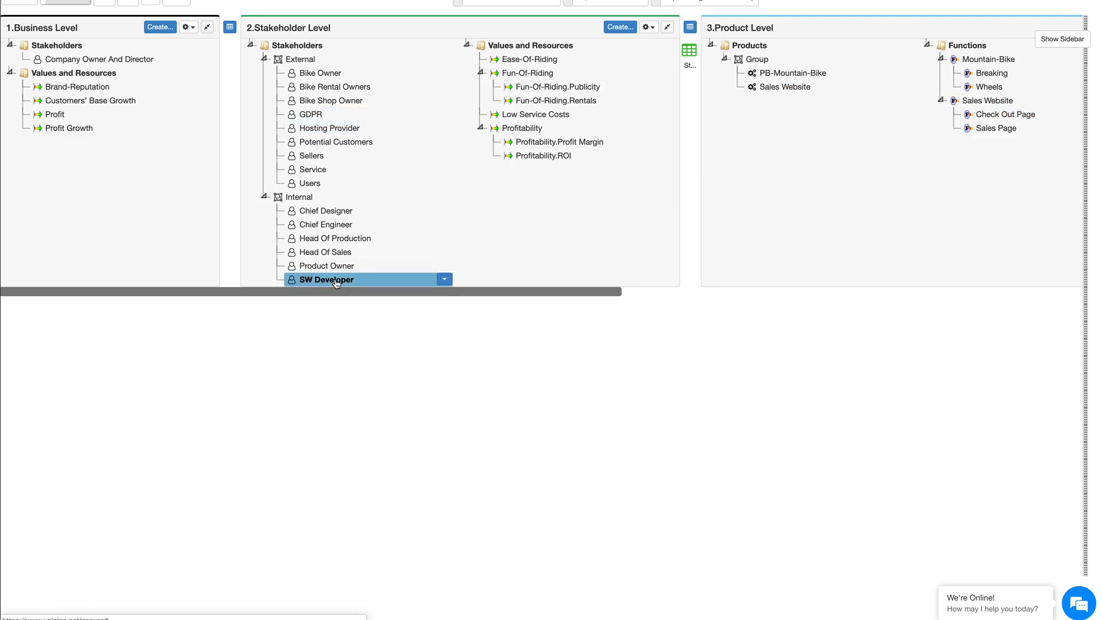
scroll(337, 283, "left", 1)
scroll(337, 284, "up", 1)
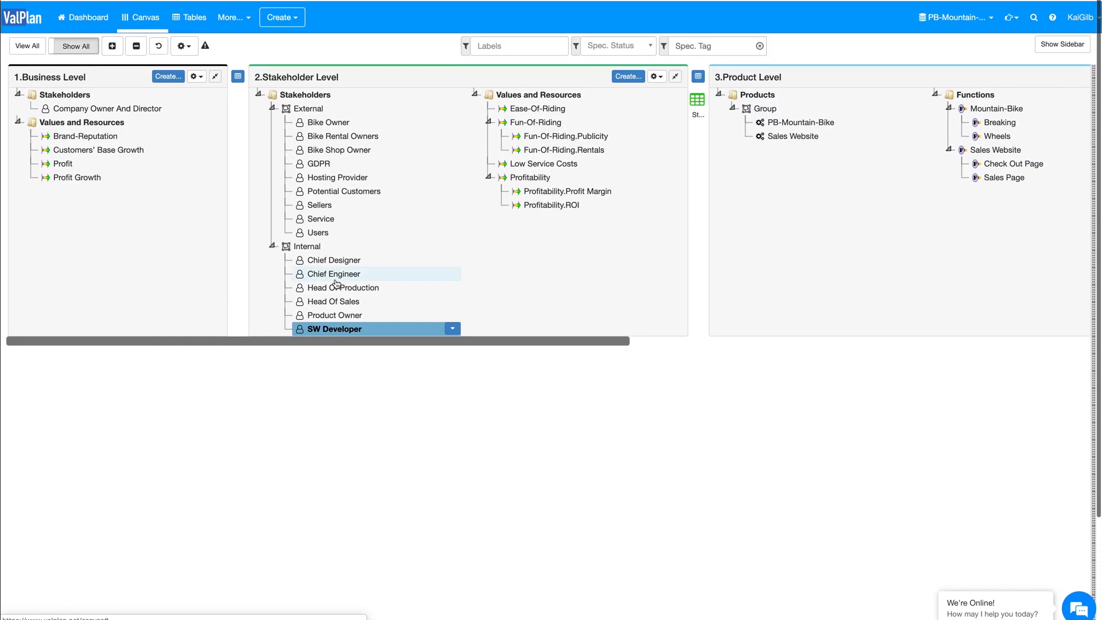
scroll(337, 284, "right", 2)
scroll(336, 283, "right", 5)
scroll(335, 283, "left", 7)
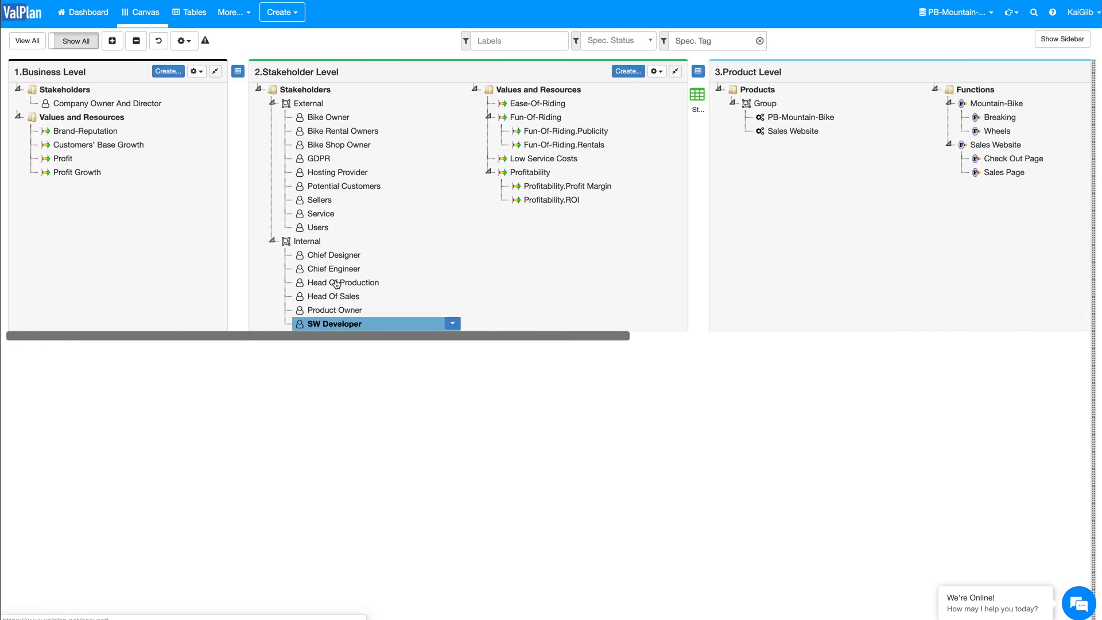
left_click(322, 311)
left_click(324, 322)
Step: Link the SW Developer and Product Owner stakeholders to the Sales Website function in the Product Level
scroll(520, 278, "right", 5)
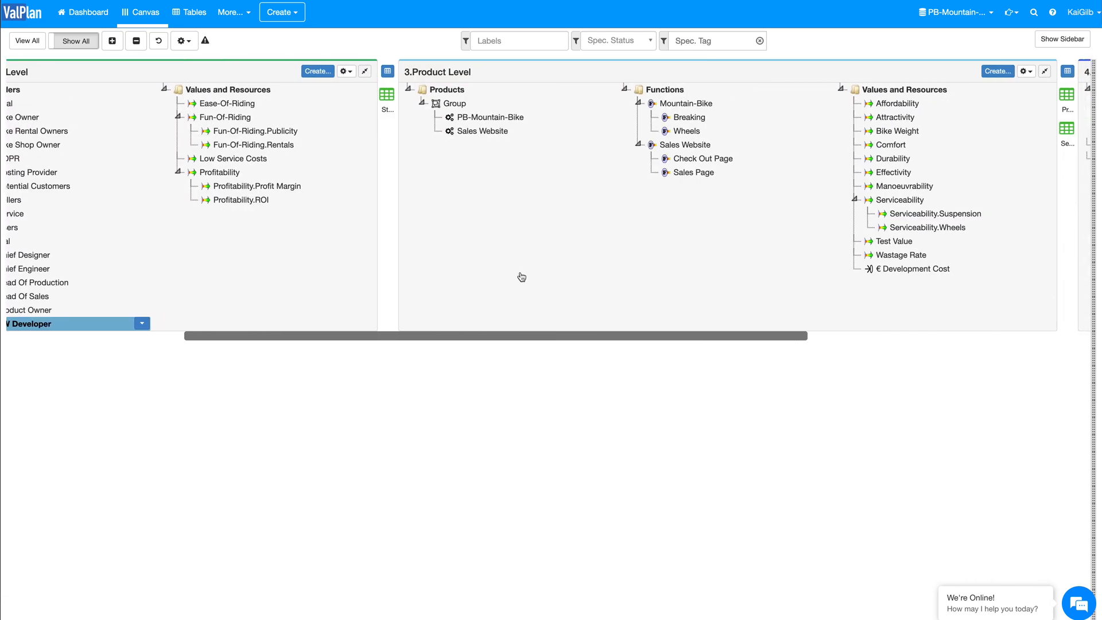
scroll(206, 262, "left", 2)
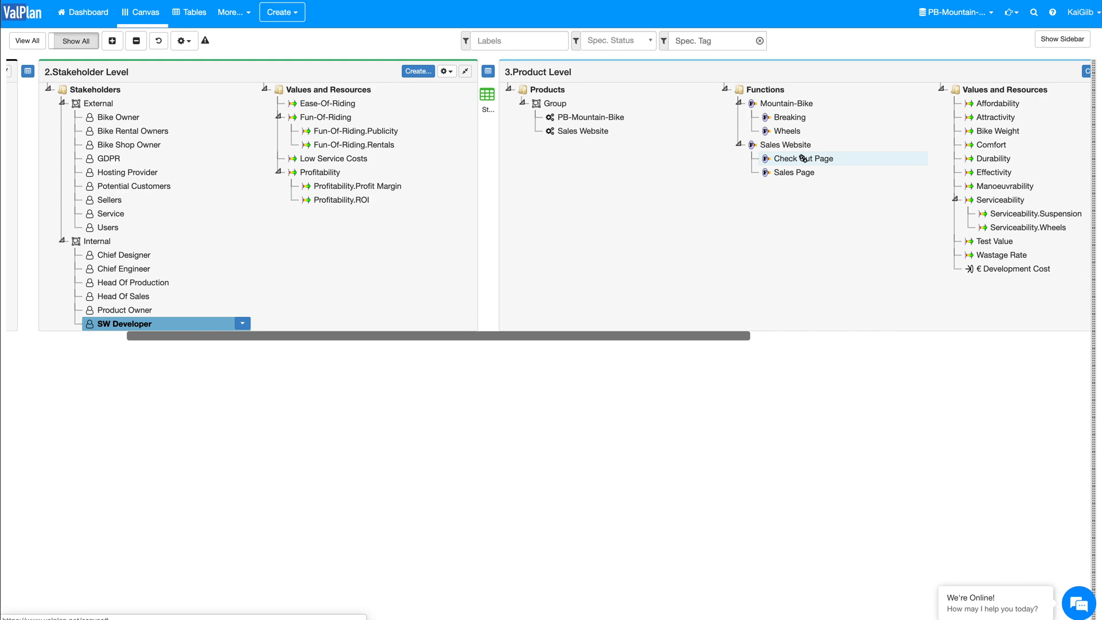
left_click(150, 310)
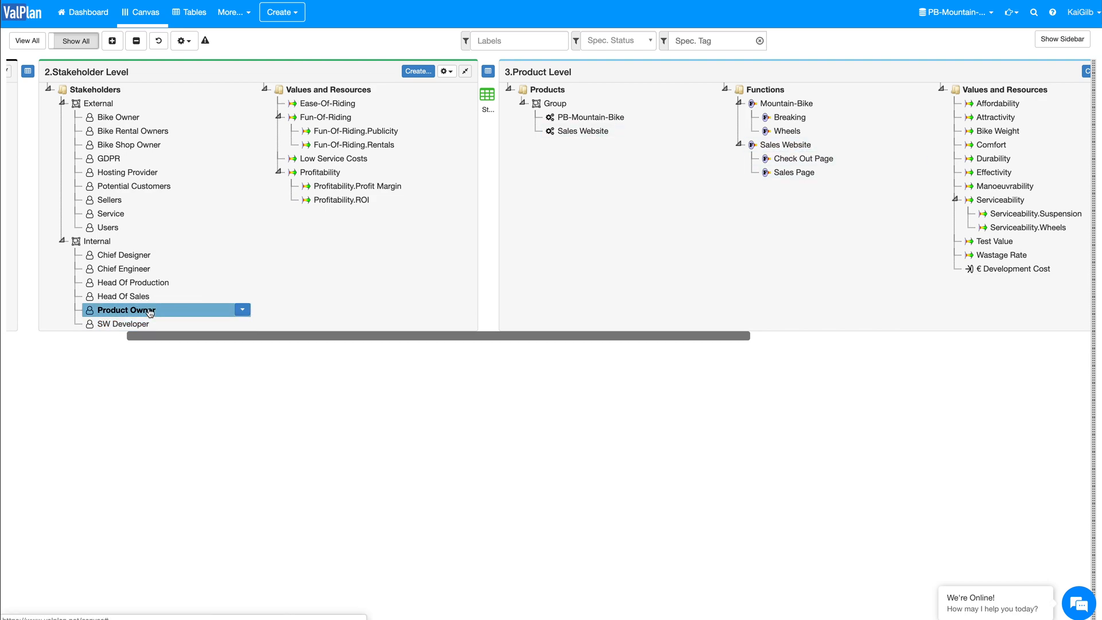
left_click(789, 146)
Step: Highlight the relations of SW Developer and of Product Owner to examine their links to the Sales Website
scroll(229, 270, "down", 2)
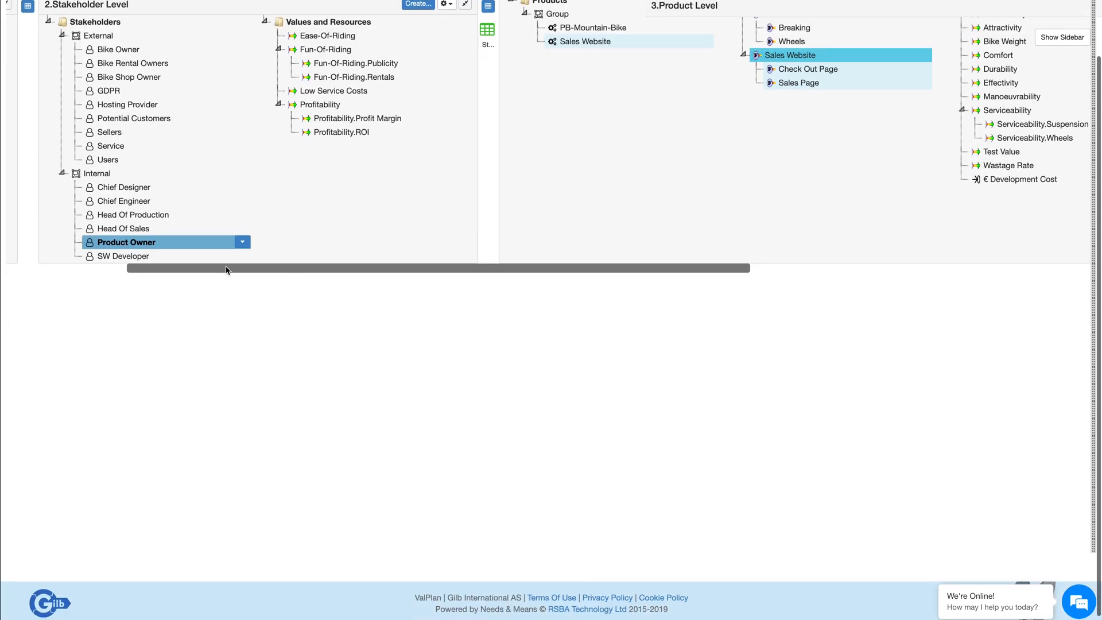
left_click(147, 262)
scroll(270, 246, "up", 2)
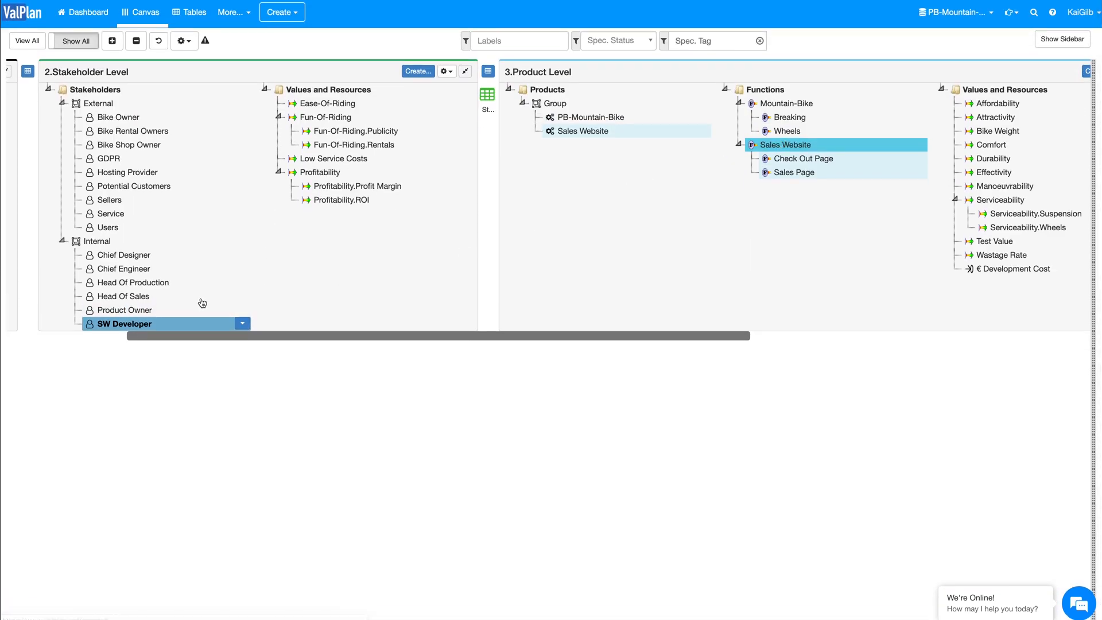
left_click(154, 310)
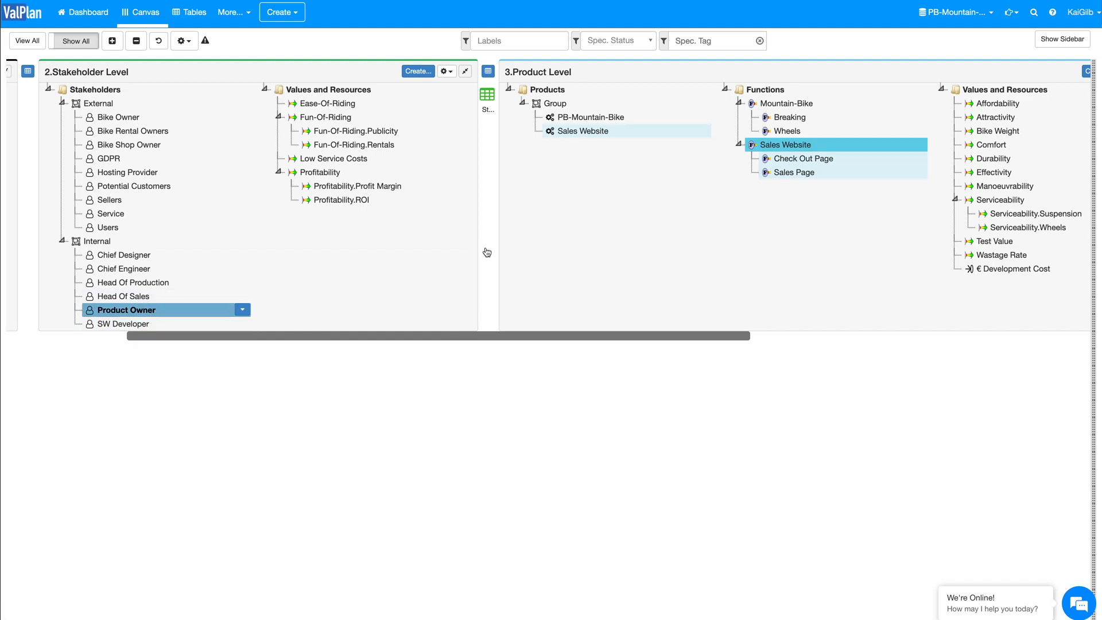
Step: Change the level of the Serviceability value and its children from Product to Stakeholder
scroll(487, 252, "right", 6)
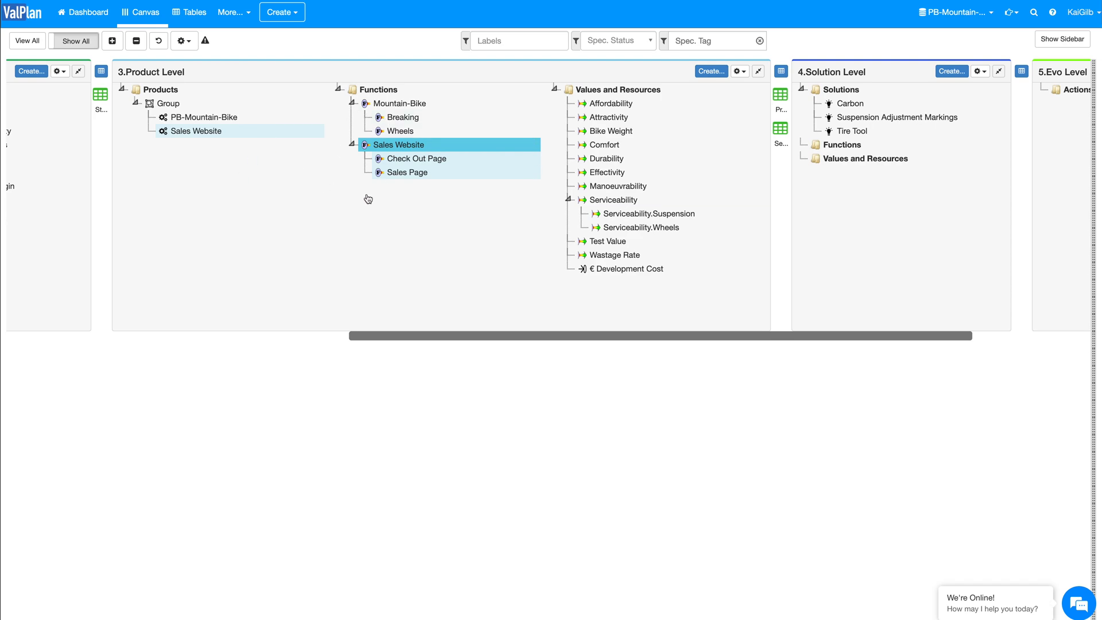
left_click(625, 200)
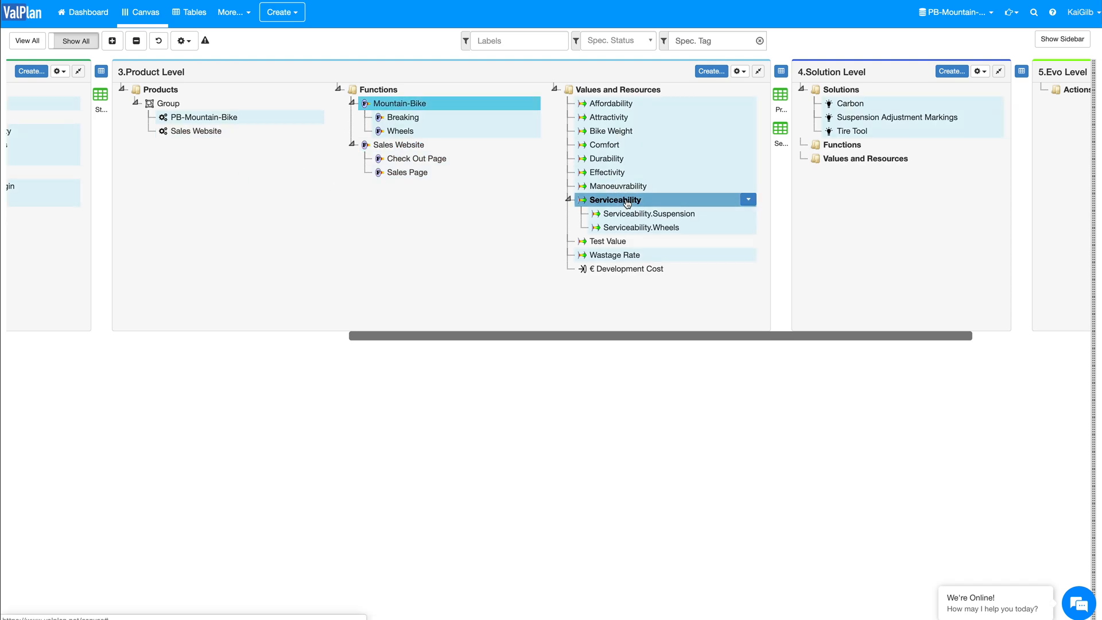
left_click(748, 200)
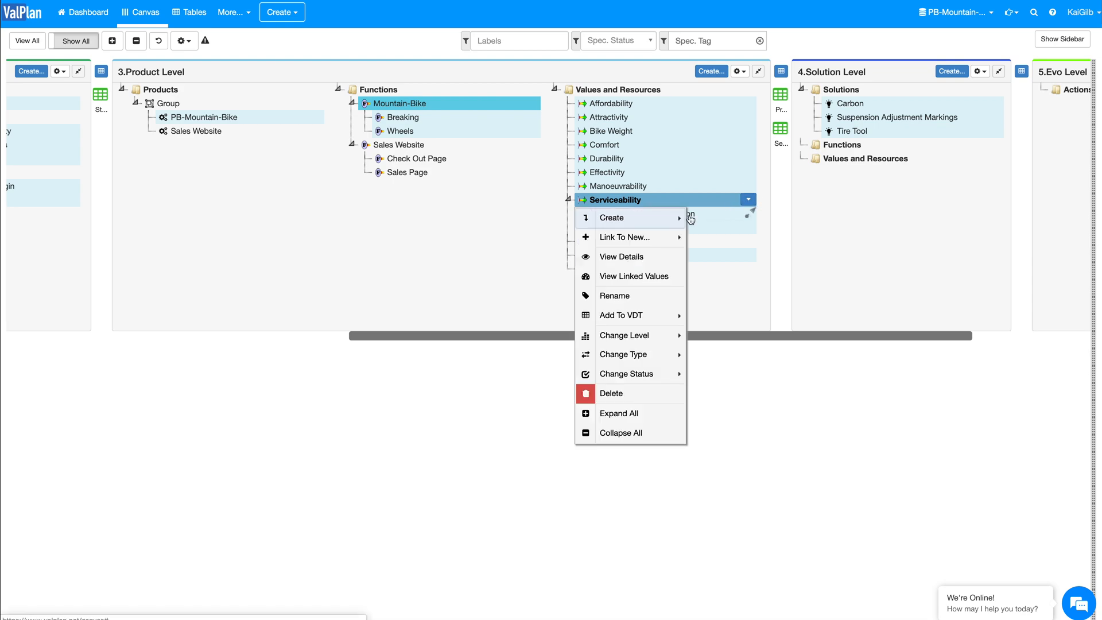
mouse_move(660, 243)
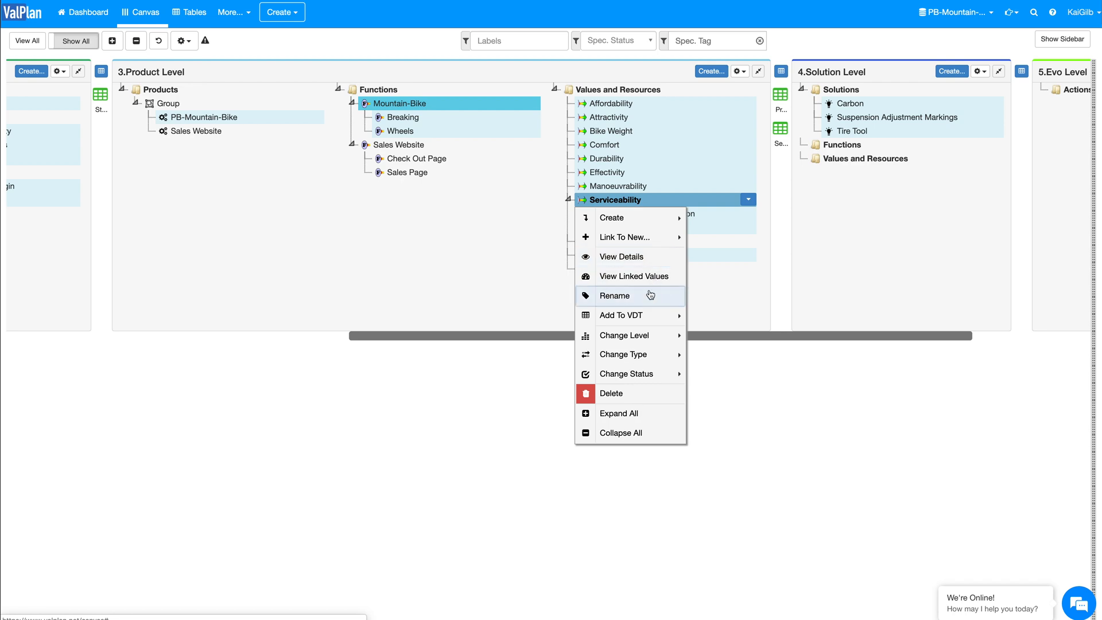
mouse_move(646, 337)
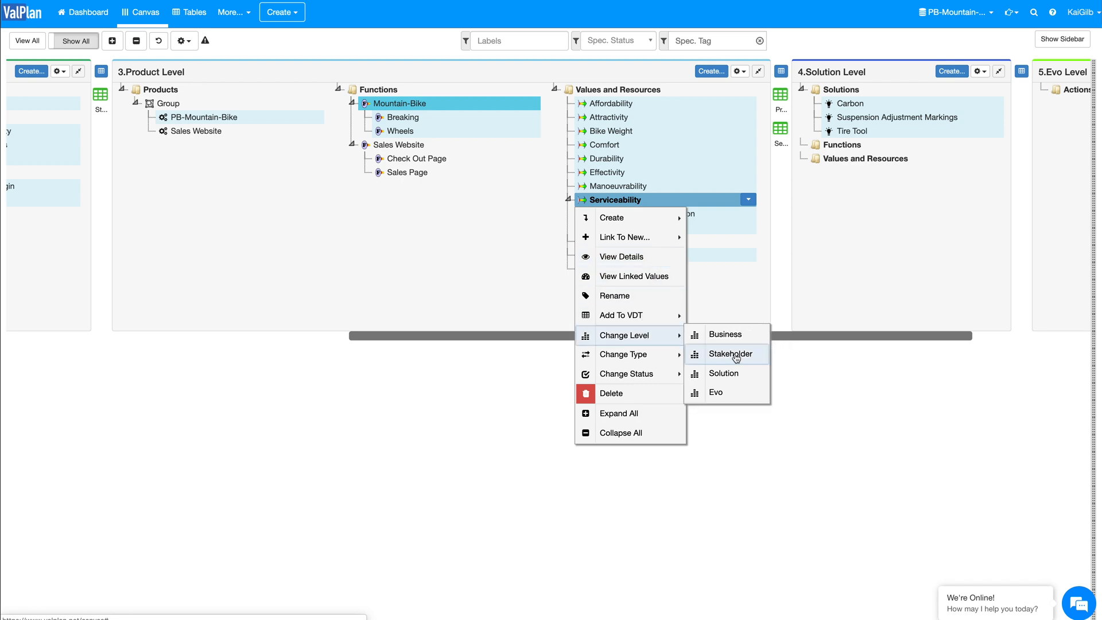
left_click(735, 357)
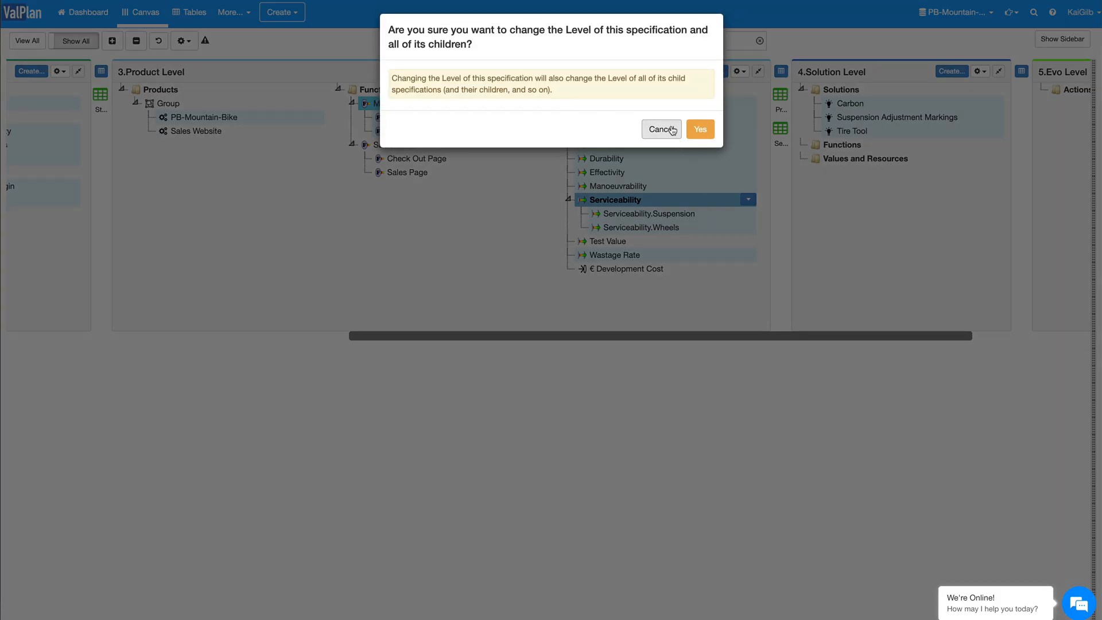
left_click(700, 130)
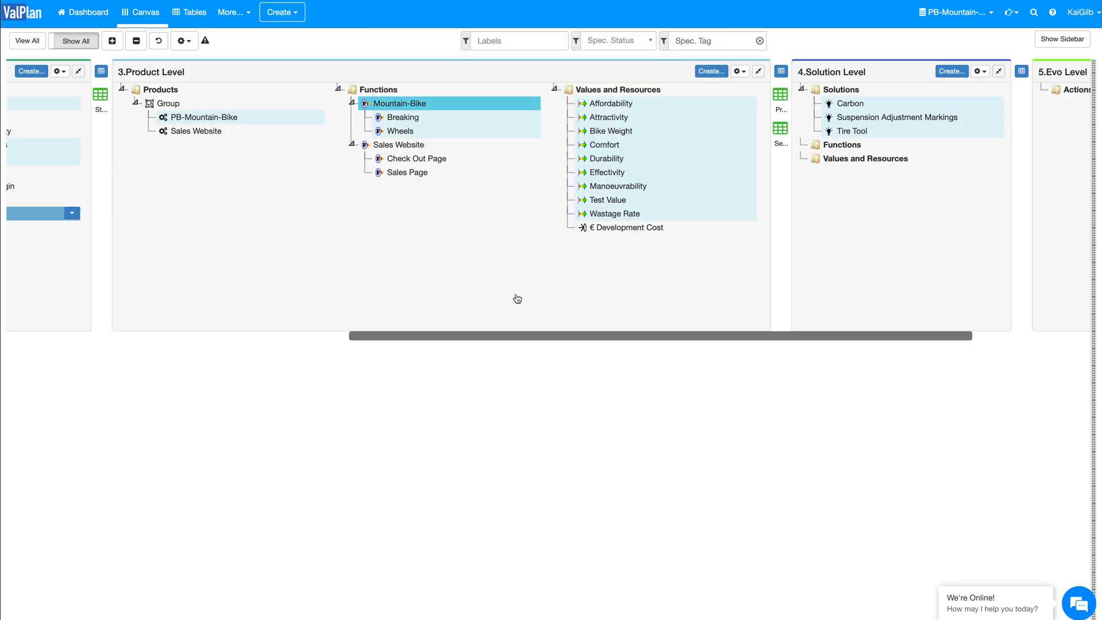
Step: Change the level of the Serviceability value and its children back to Product
left_click(488, 214)
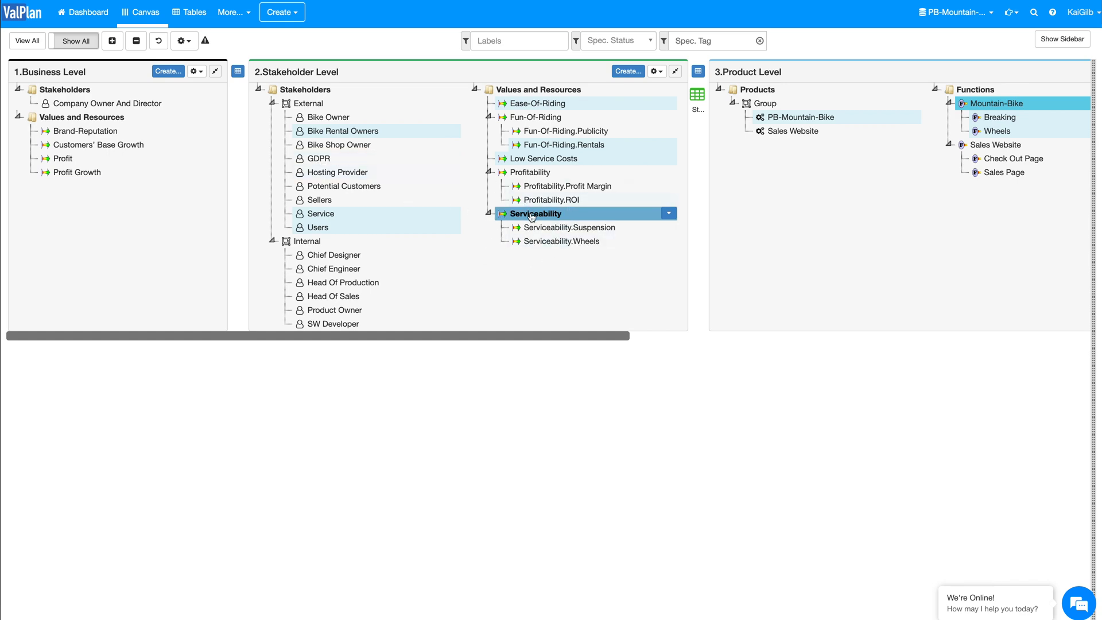
left_click(668, 214)
mouse_move(567, 369)
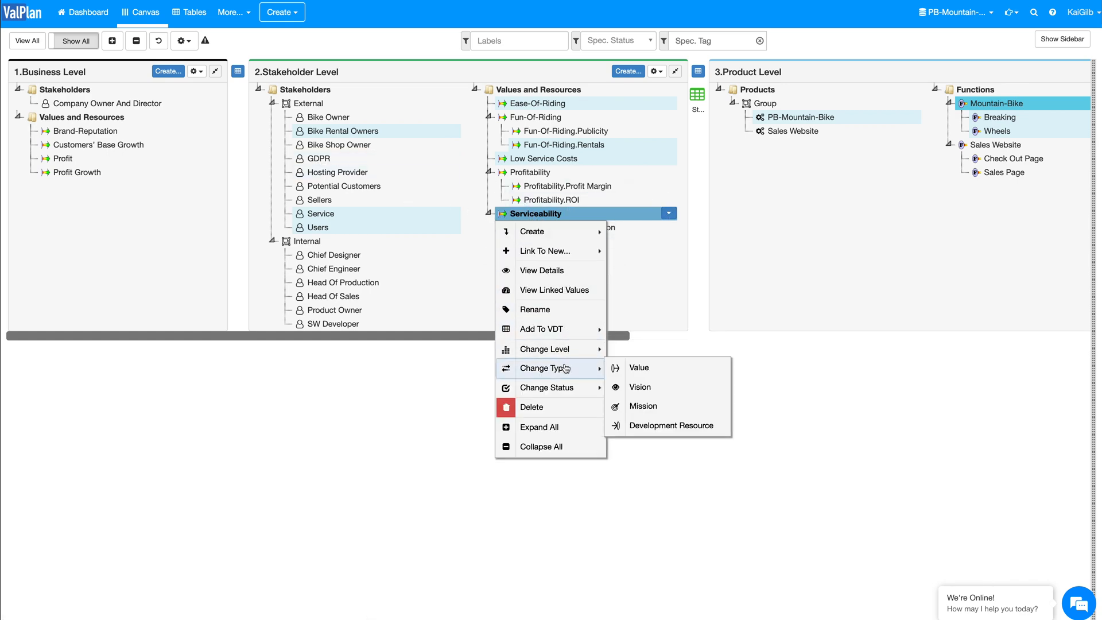
mouse_move(569, 348)
left_click(640, 368)
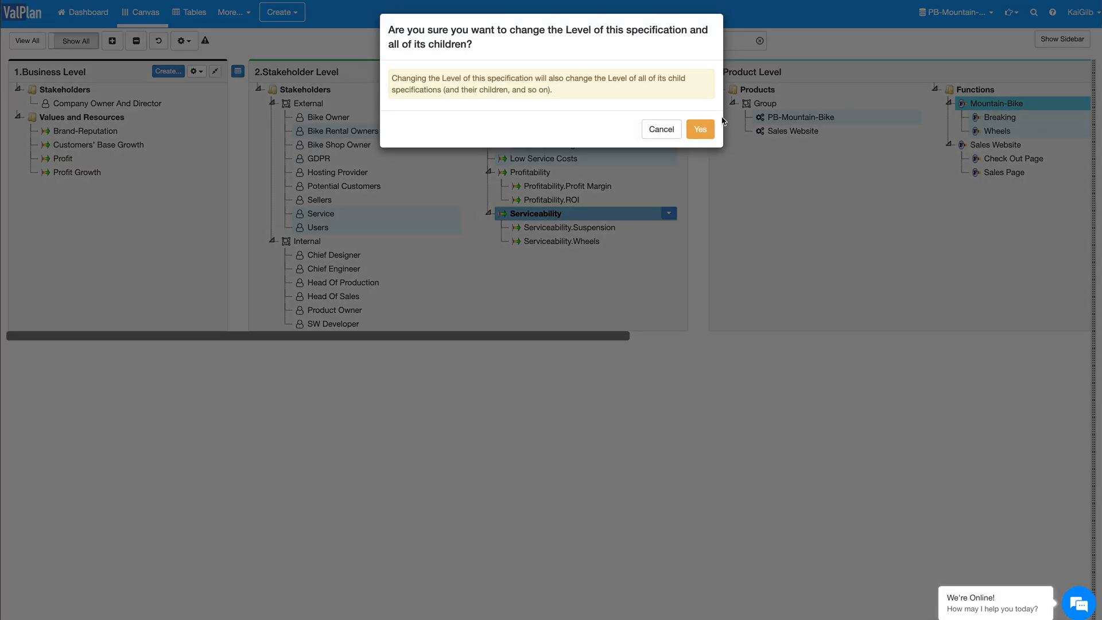
left_click(700, 130)
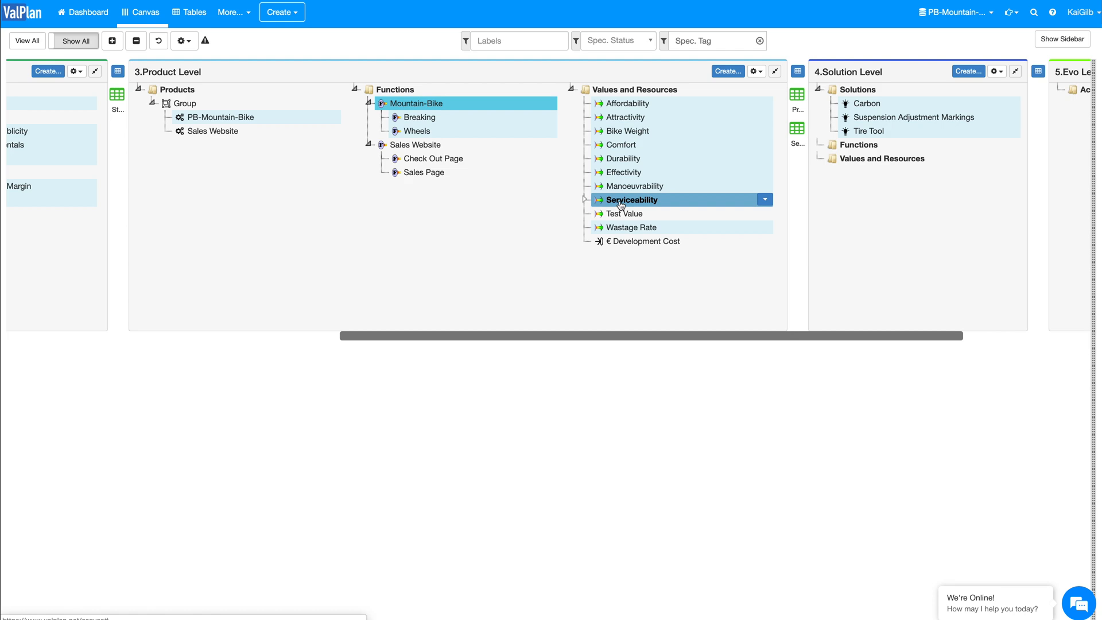
Step: Open the details of the Serviceability.Suspension value under Serviceability and widen the details sidebar
left_click(584, 199)
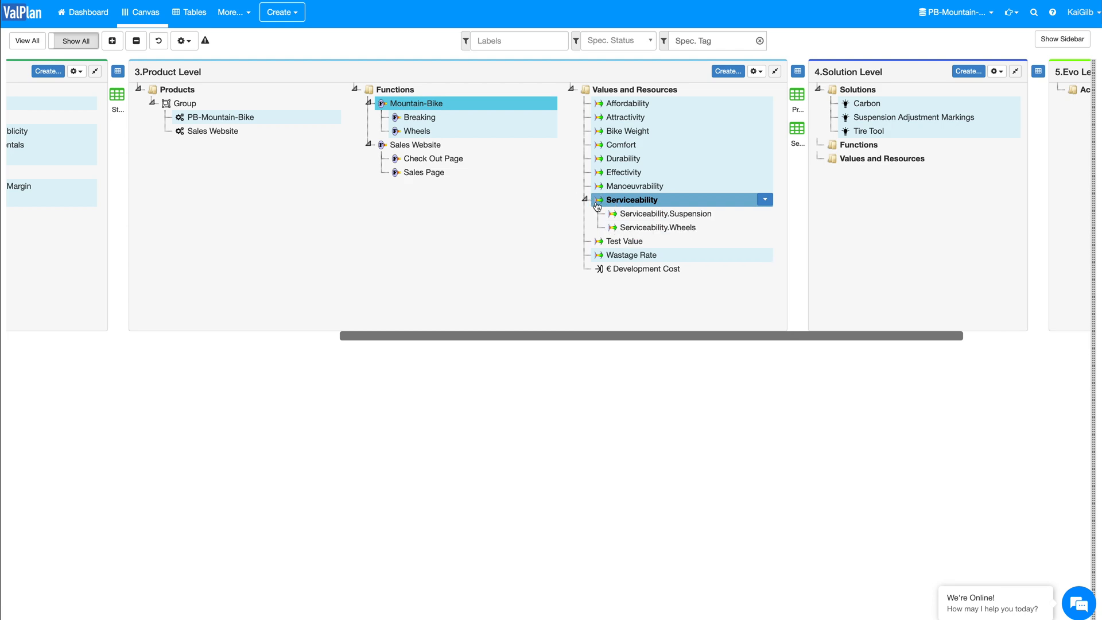
left_click(655, 216)
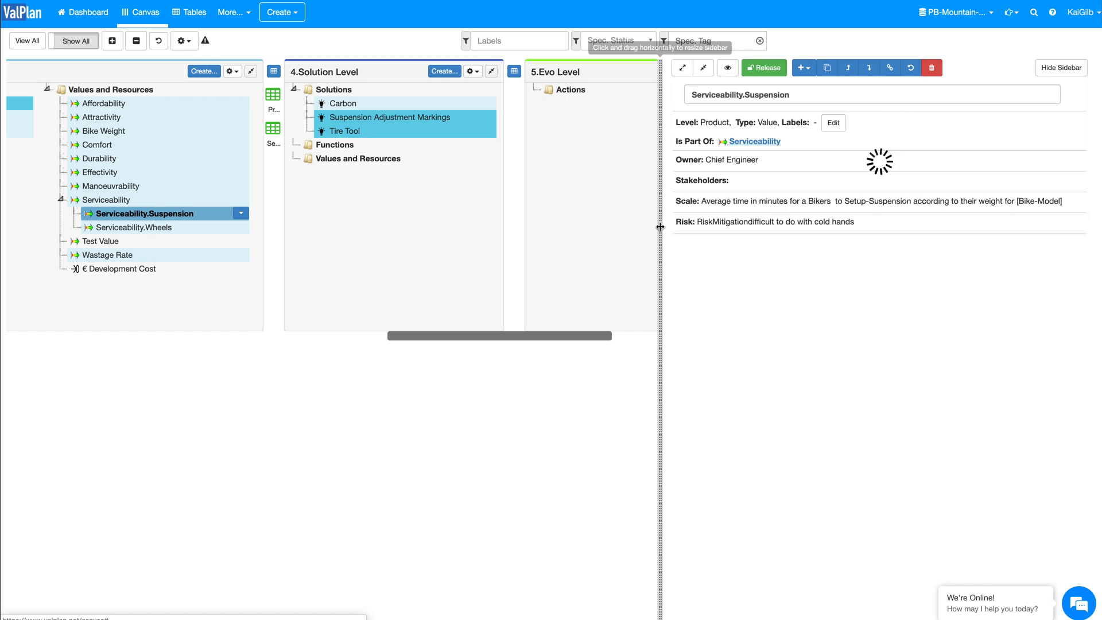
left_click_drag(425, 209, 269, 207)
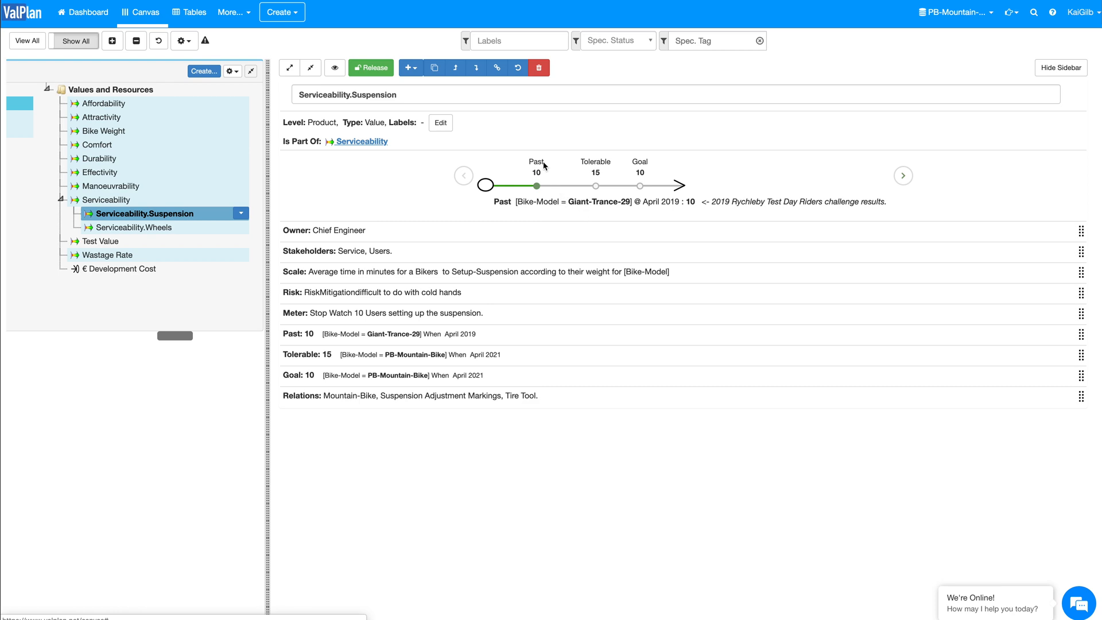
Step: Examine the Goal level and the Scale of Serviceability.Suspension with the specification's fields collapsed
left_click(639, 167)
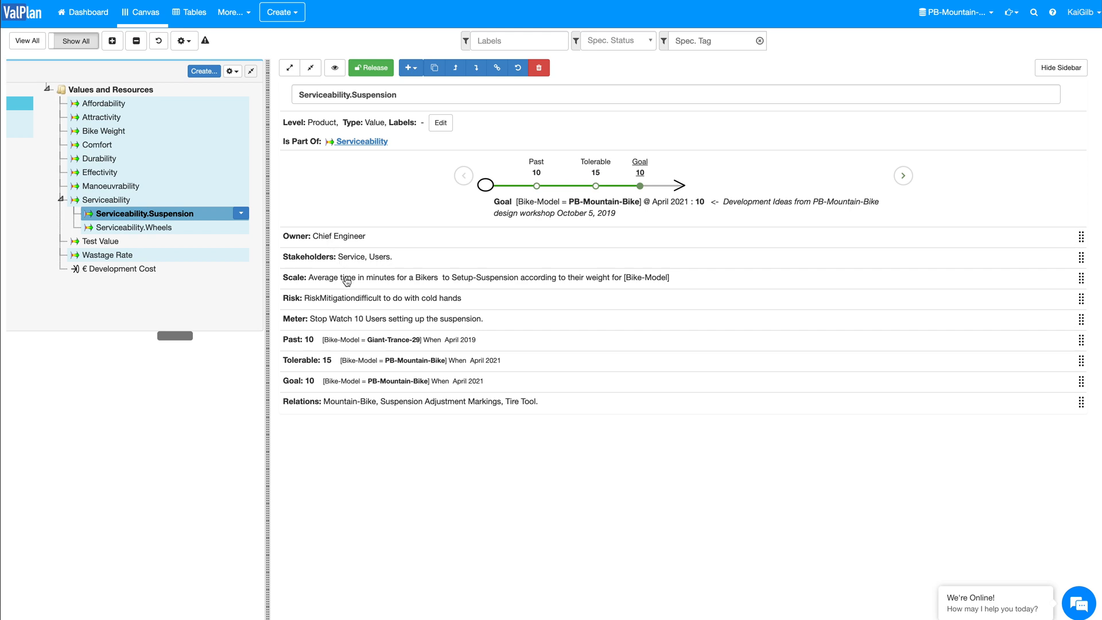
left_click(346, 280)
left_click(311, 67)
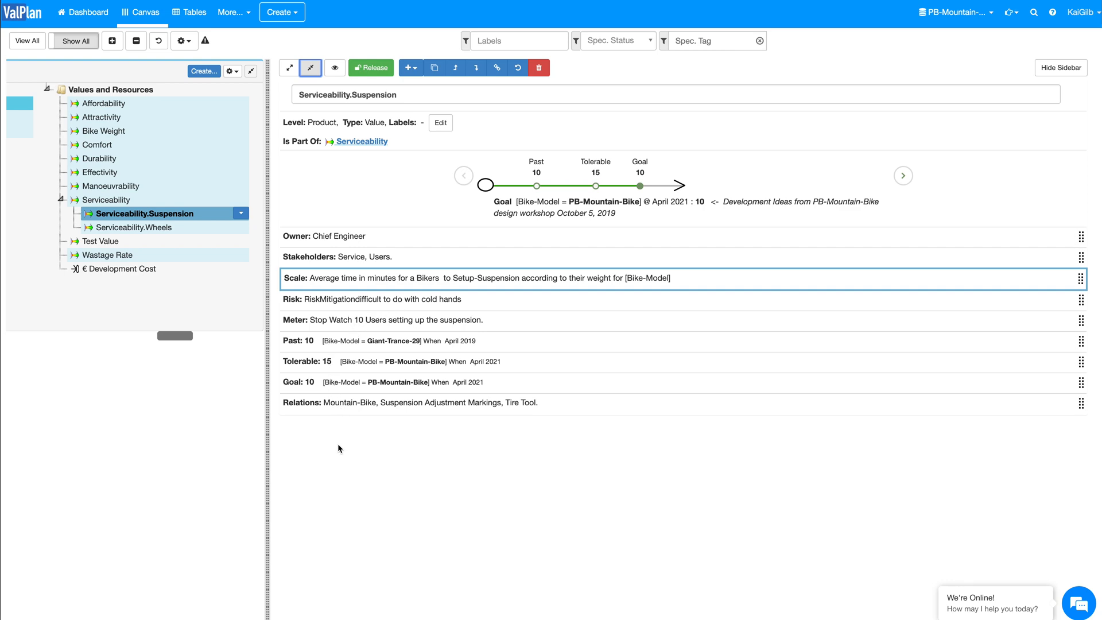
left_click(187, 219)
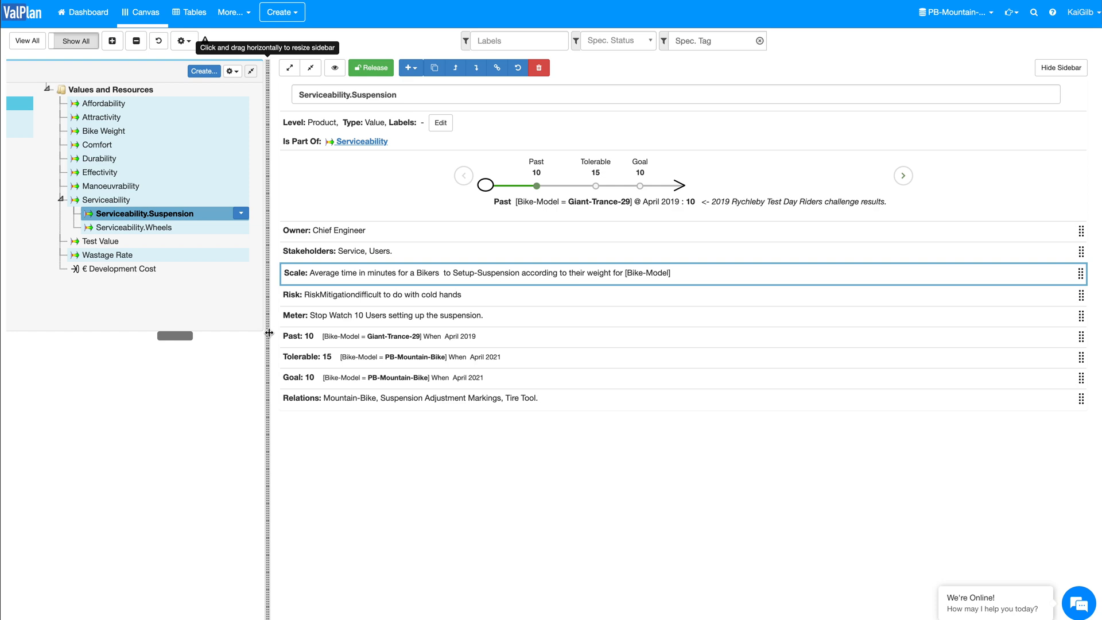
left_click(292, 15)
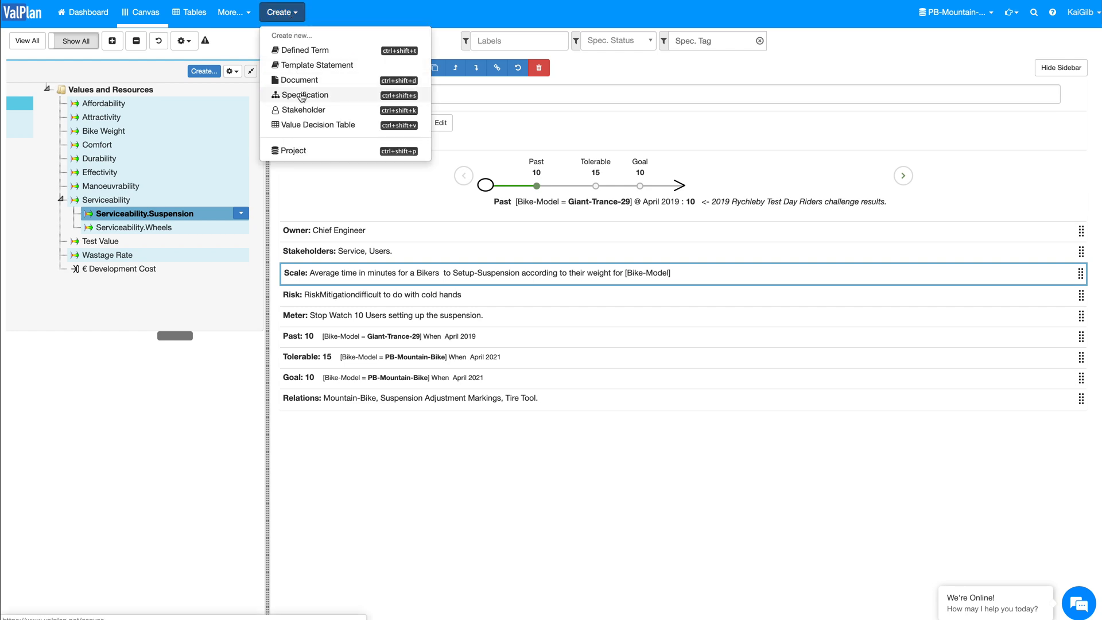
left_click(192, 287)
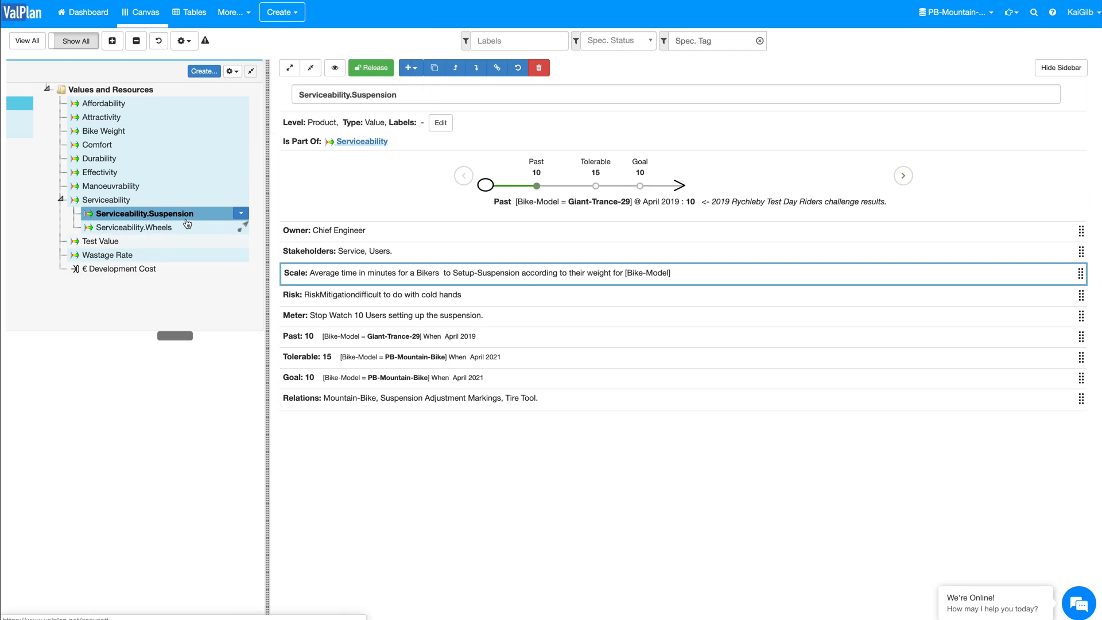
scroll(183, 224, "left", 5)
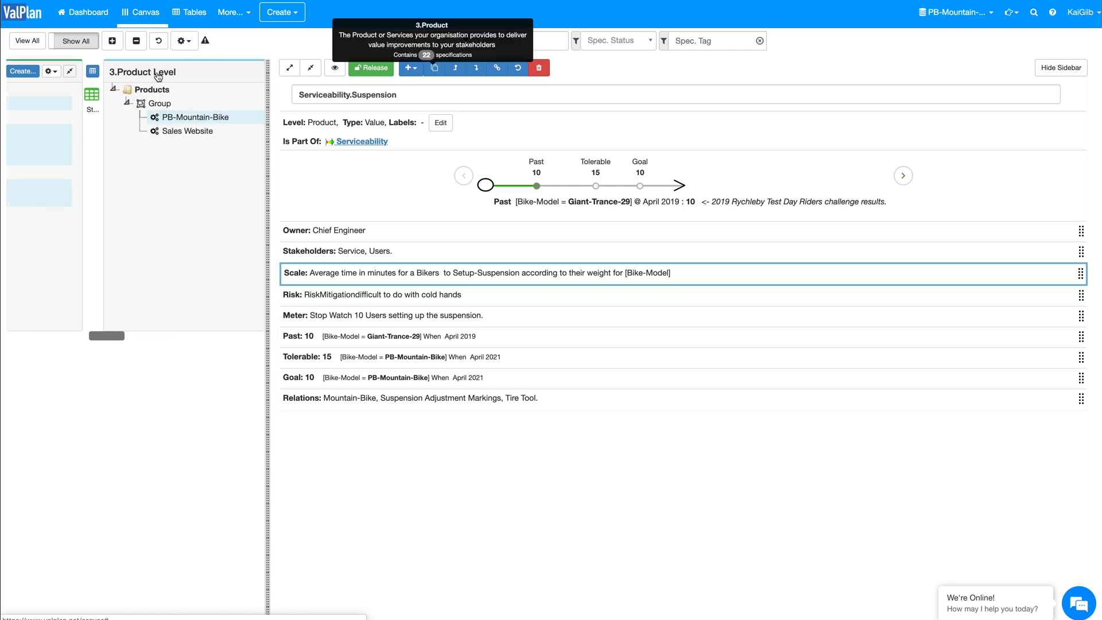
scroll(169, 236, "right", 10)
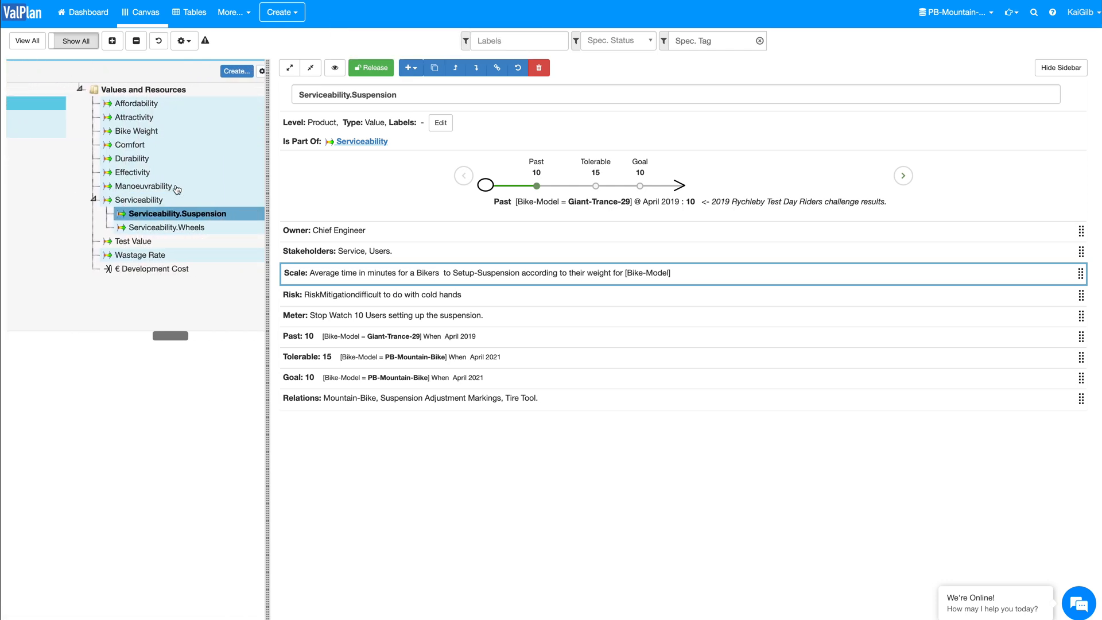
Step: Create a specification of type Value tagged Pump Time on the Product level of the canvas
left_click(215, 72)
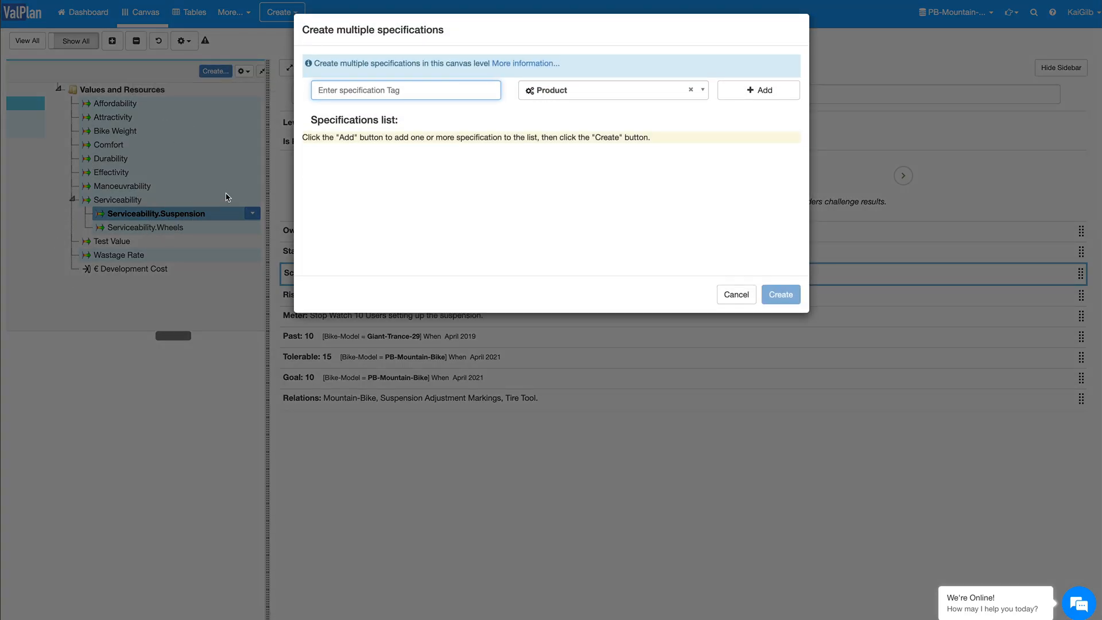
left_click(584, 93)
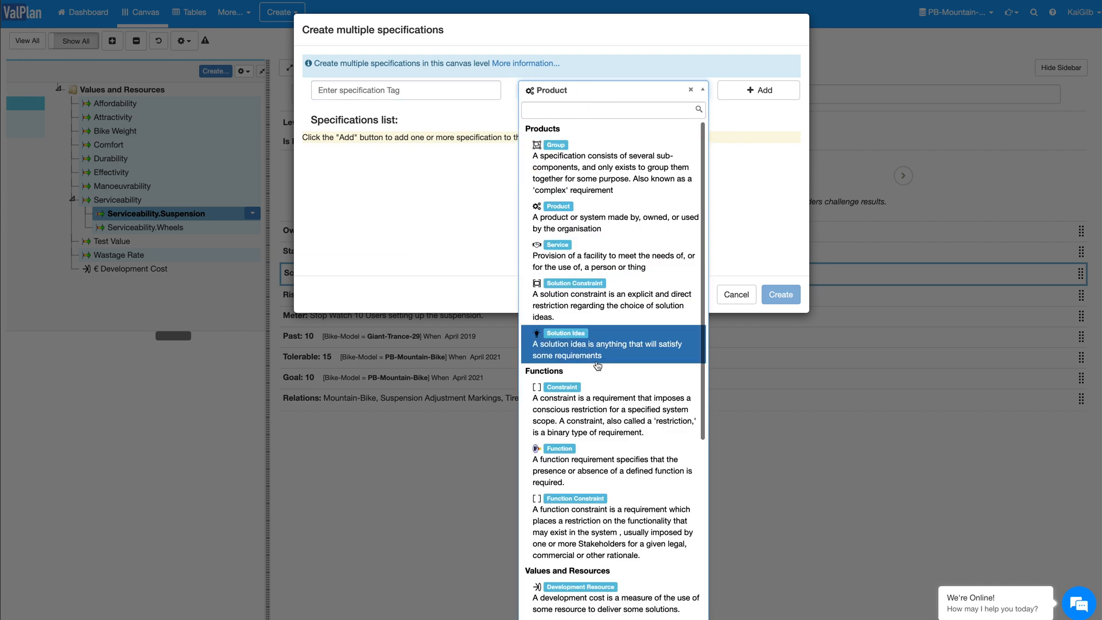
type("val")
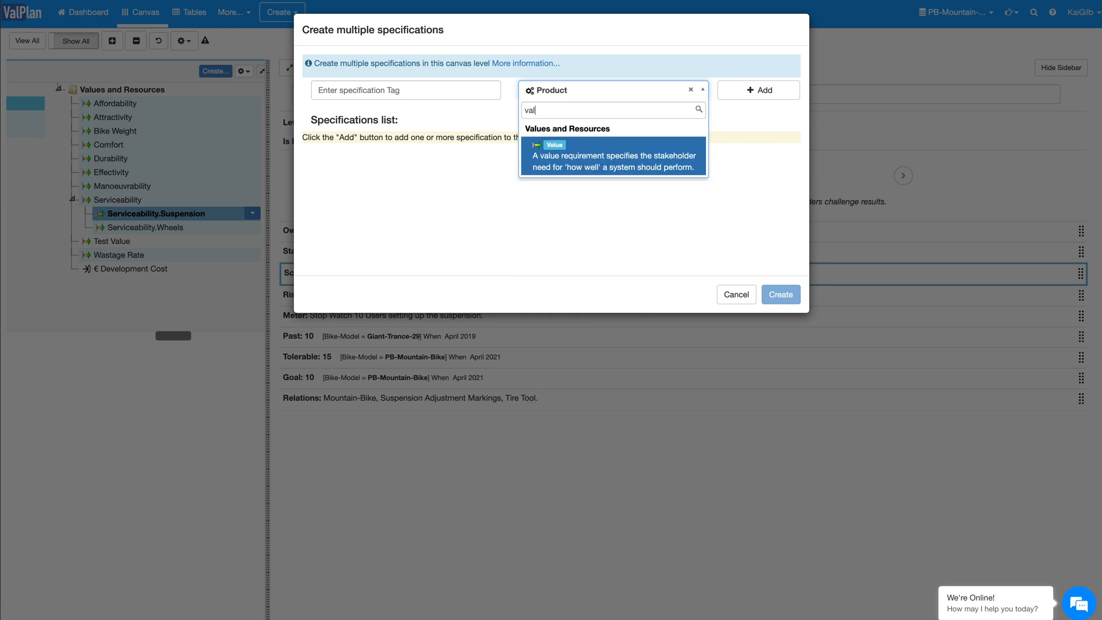
left_click(592, 163)
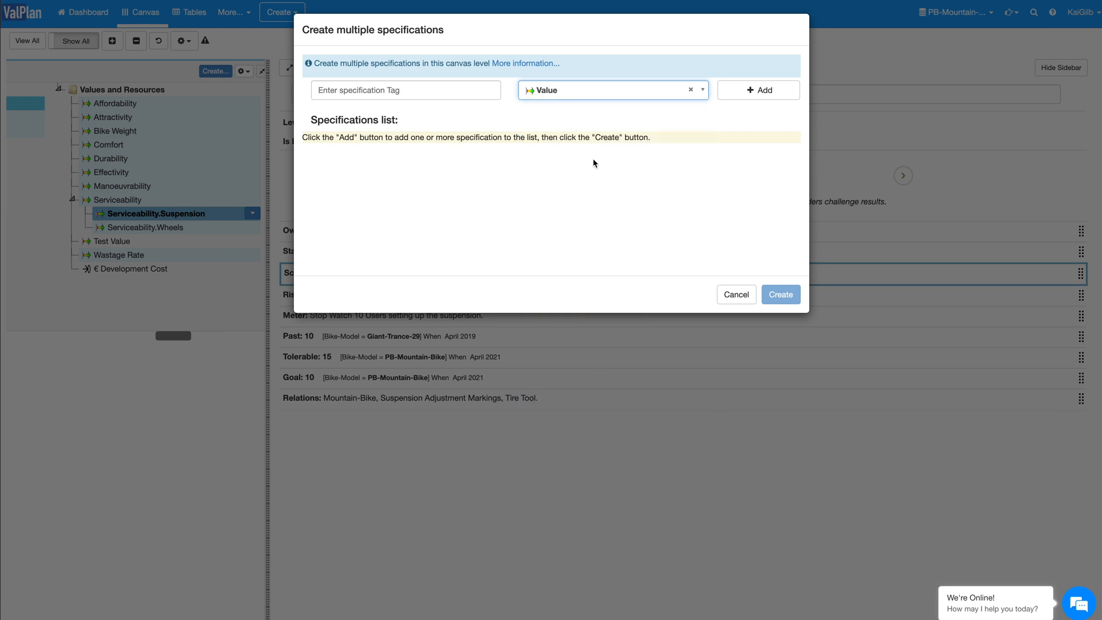
left_click(415, 92)
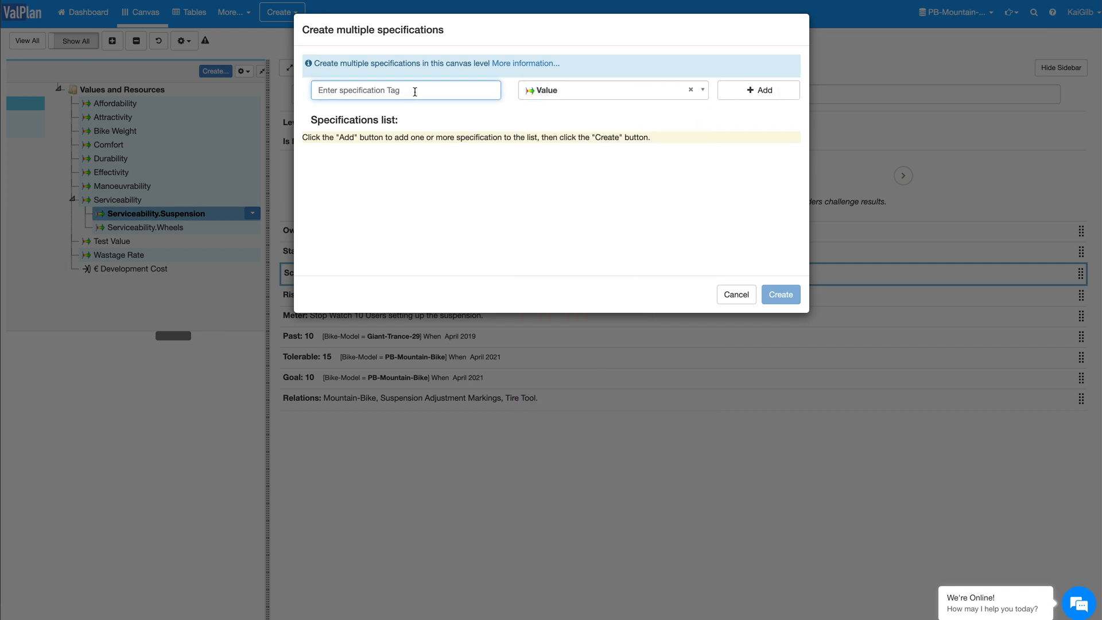
type("Pump Time")
left_click(746, 91)
left_click(790, 304)
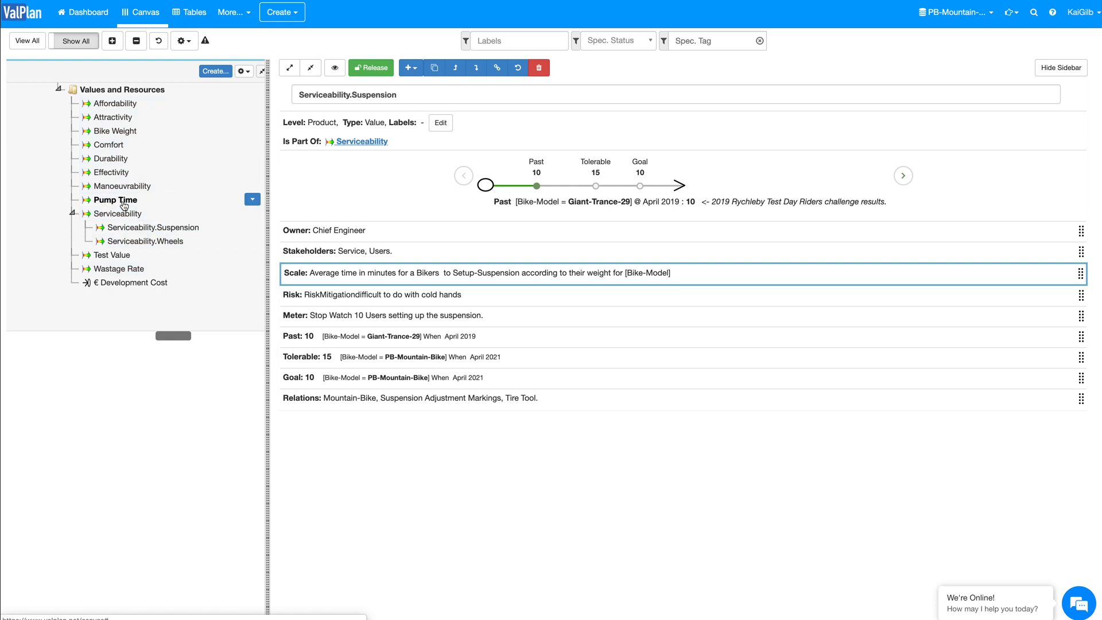
Step: Open the Pump Time value's details and link the existing stakeholder Bike Rental Owners to it with the role Customer
left_click(124, 206)
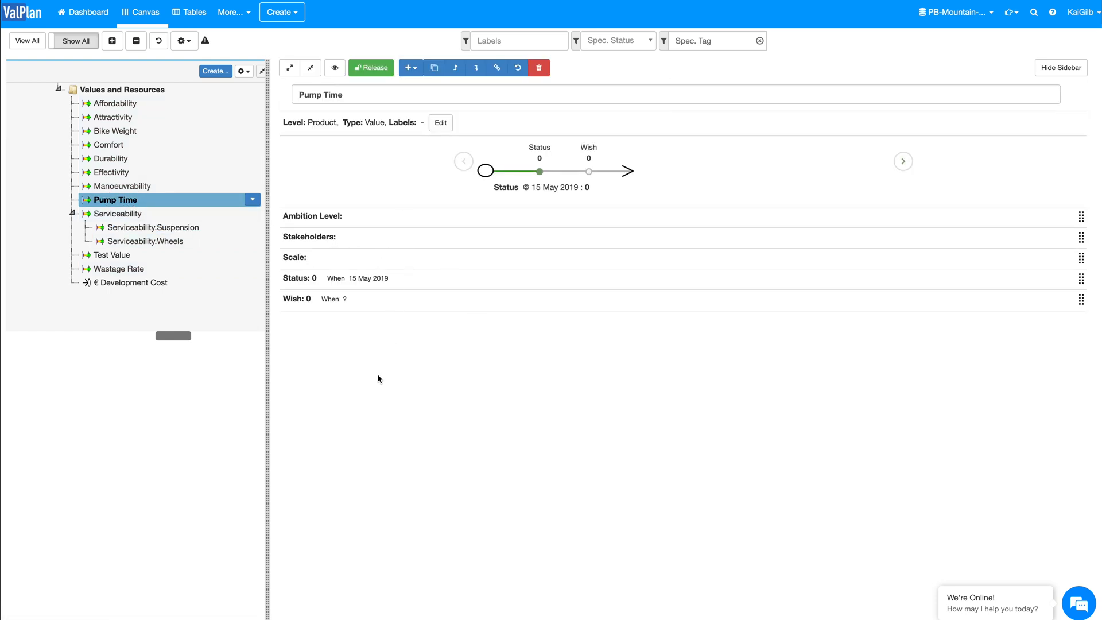
left_click(393, 95)
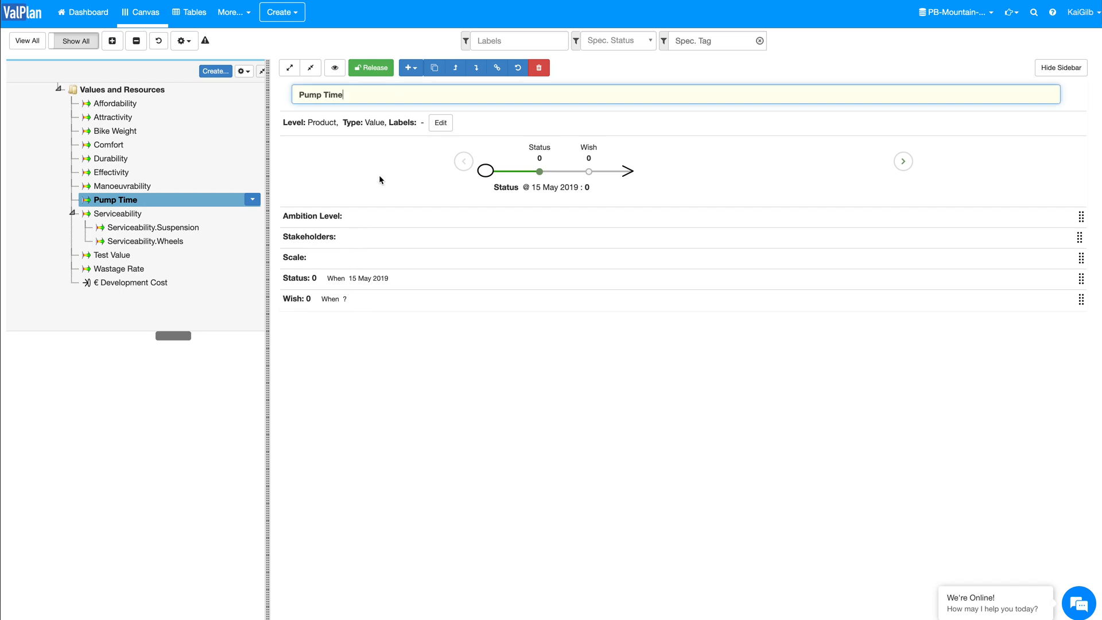
left_click(364, 243)
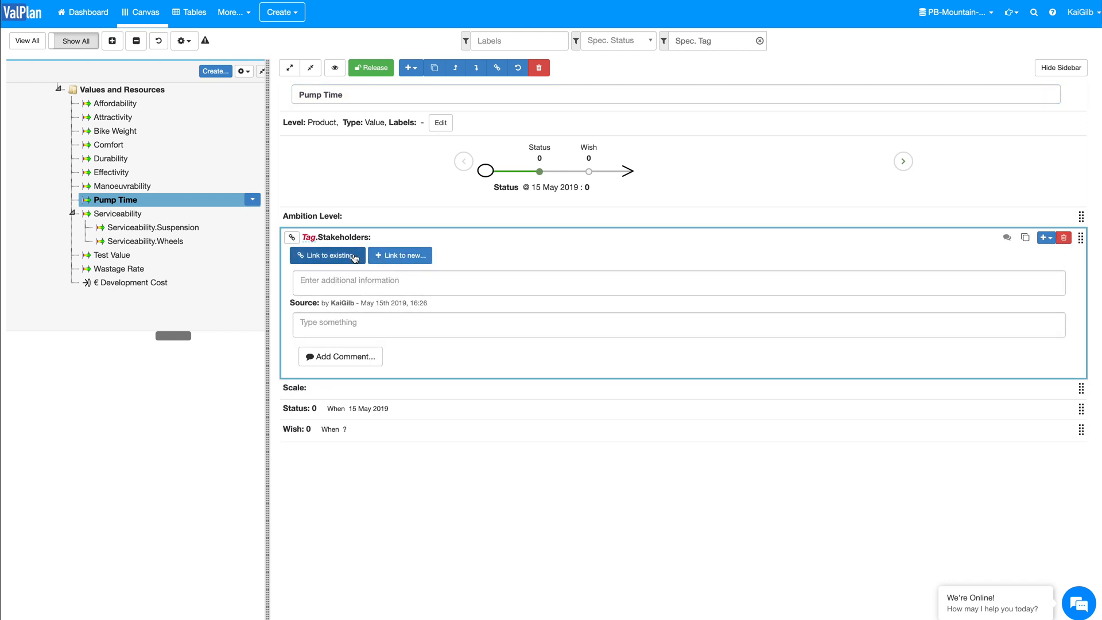
left_click(352, 257)
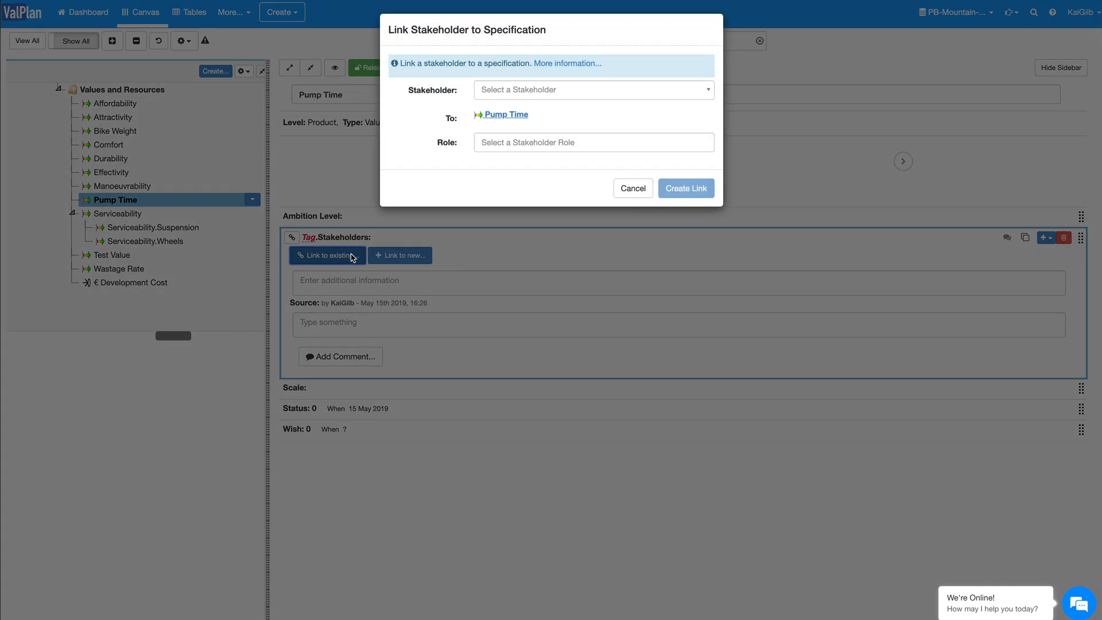
left_click(535, 96)
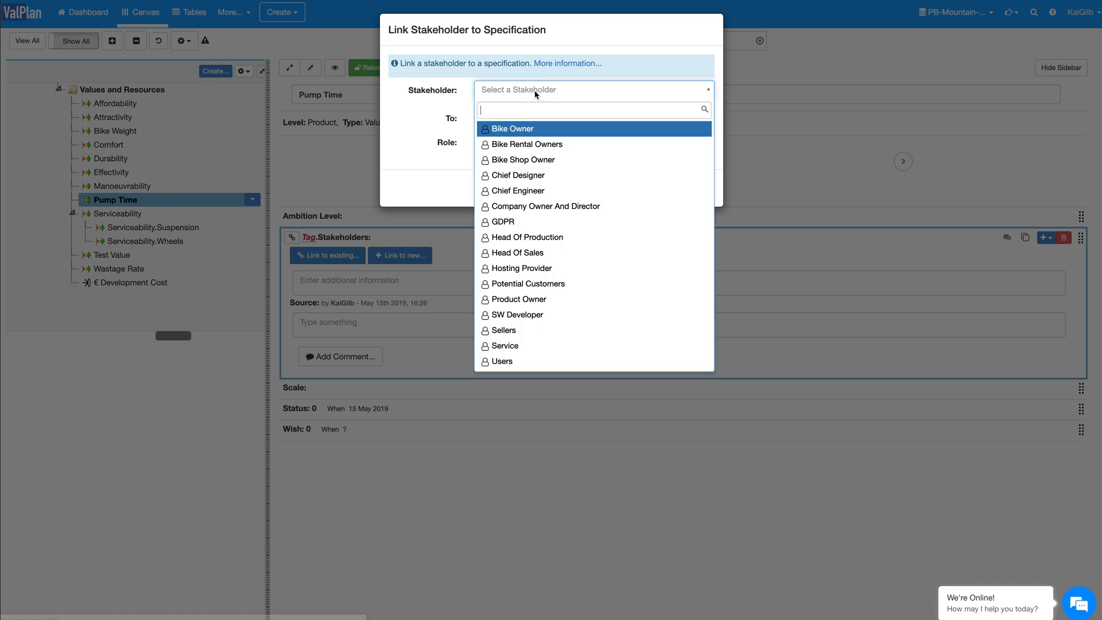
left_click(553, 147)
left_click(523, 145)
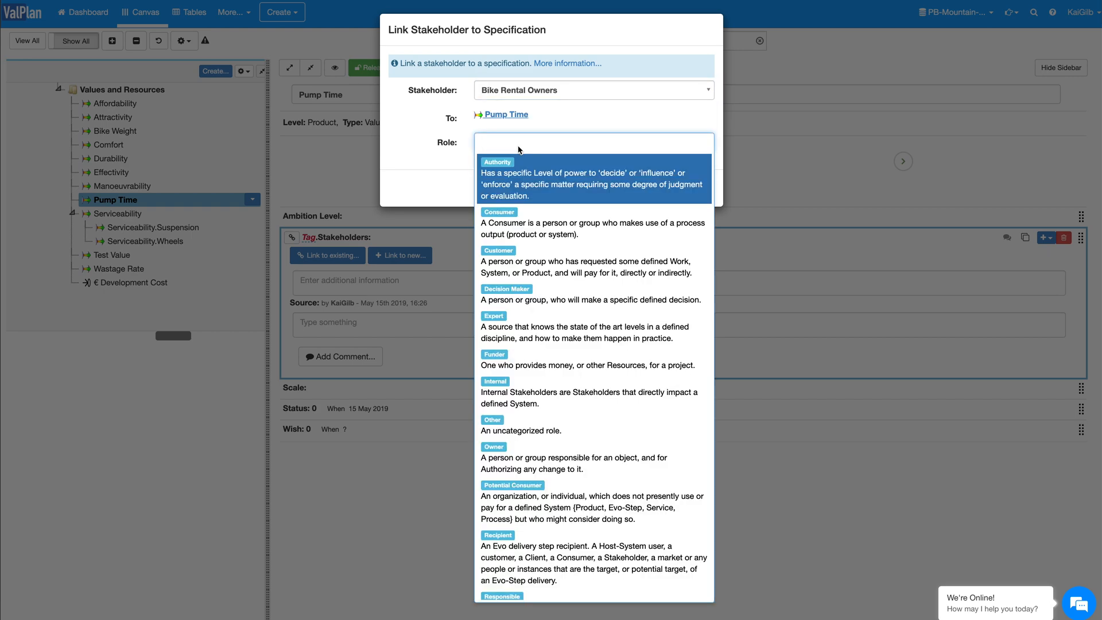
left_click(529, 264)
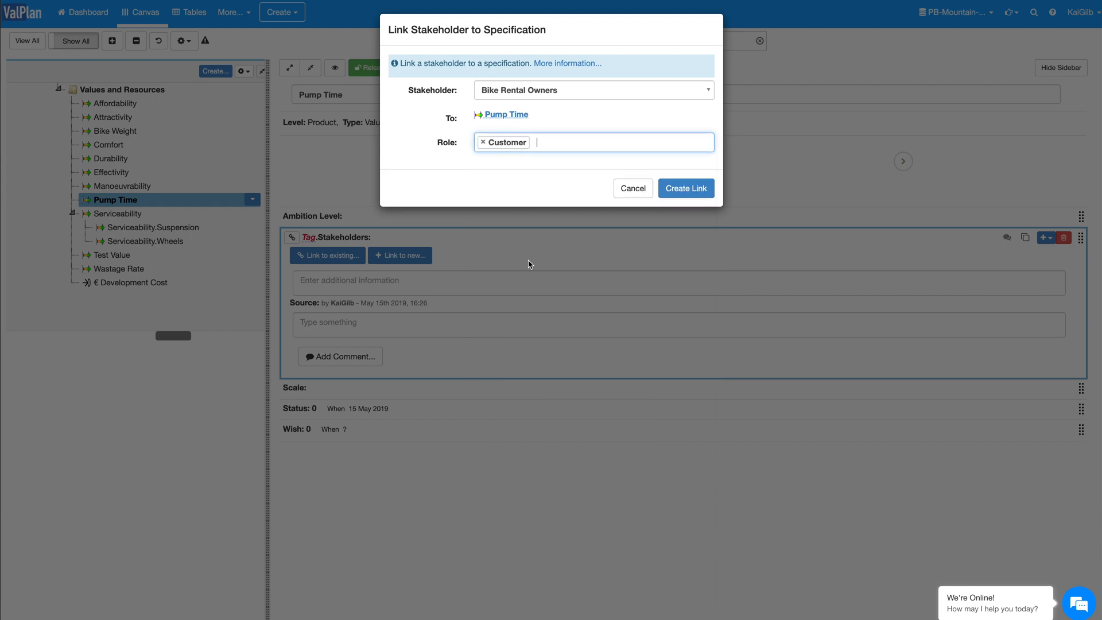
left_click(688, 191)
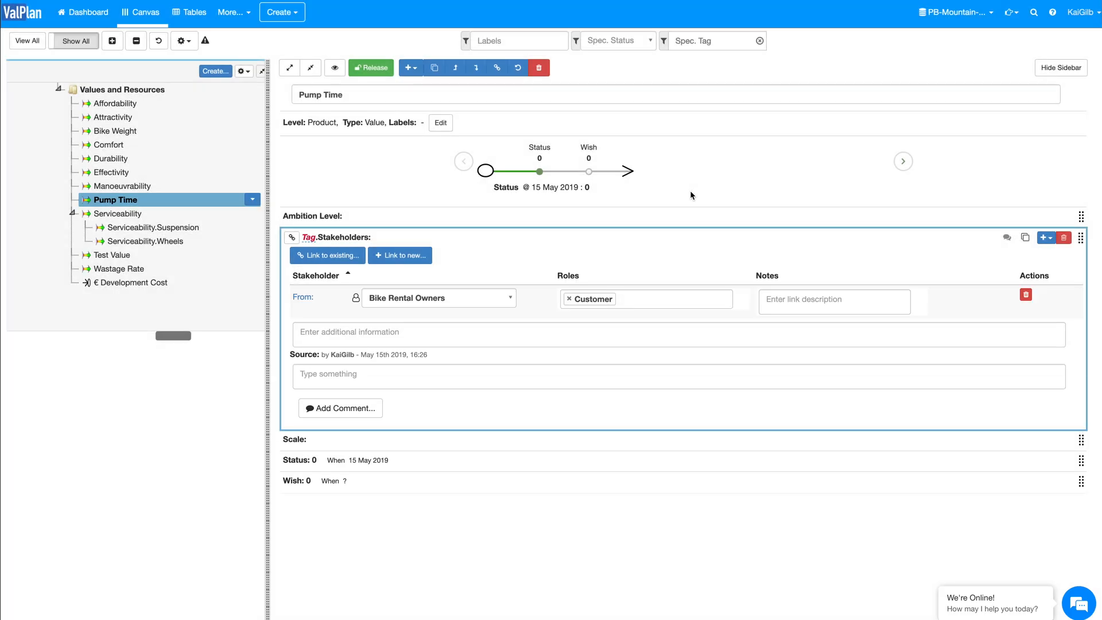
left_click(612, 238)
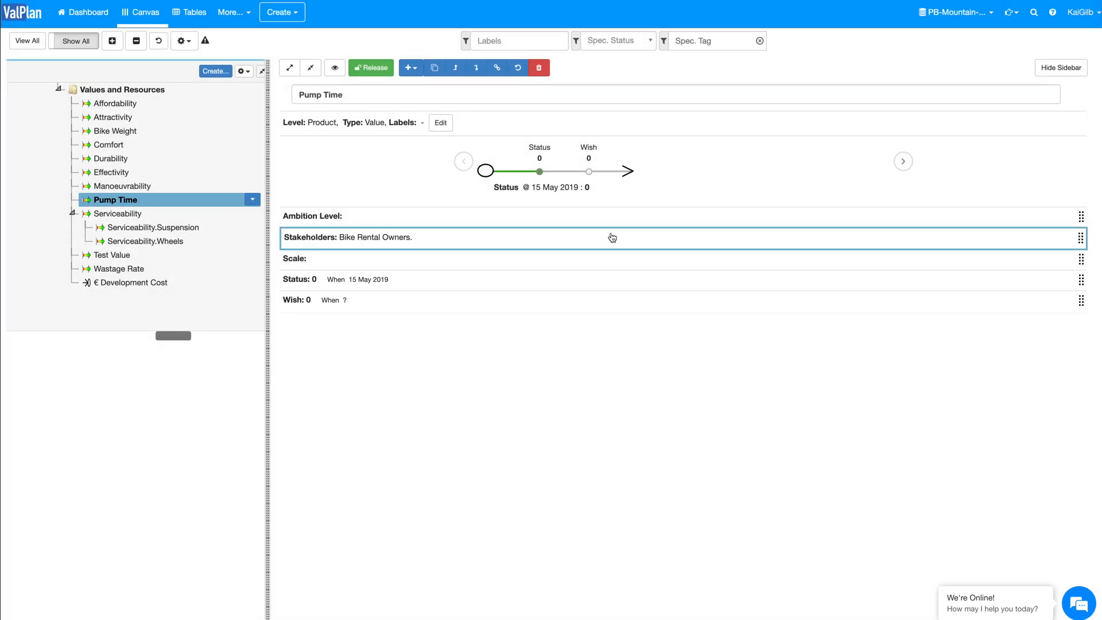
Step: Link Pump Time directly on the canvas to the Users and Bike Shop Owner stakeholders in the Stakeholder Level
left_click(155, 205)
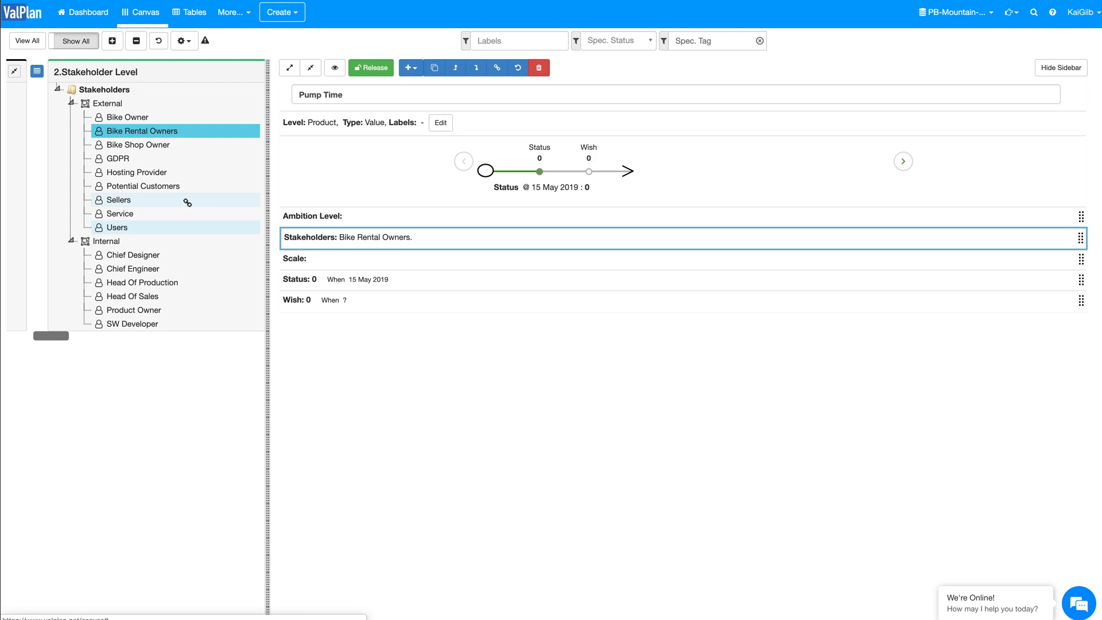
mouse_move(317, 239)
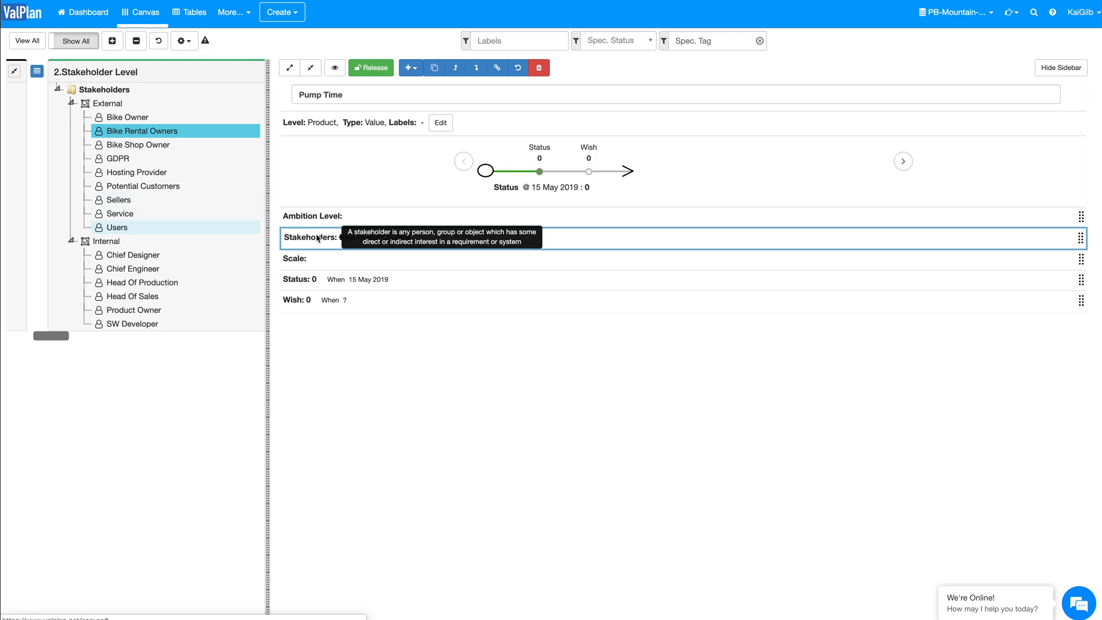
left_click(120, 228)
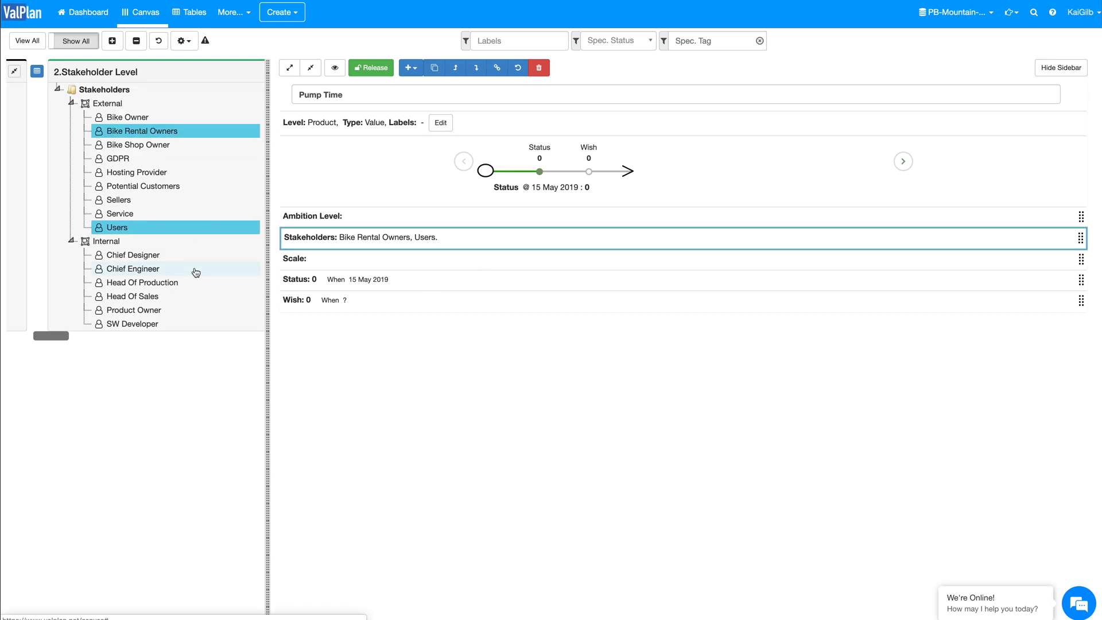
left_click(152, 147)
scroll(182, 226, "right", 10)
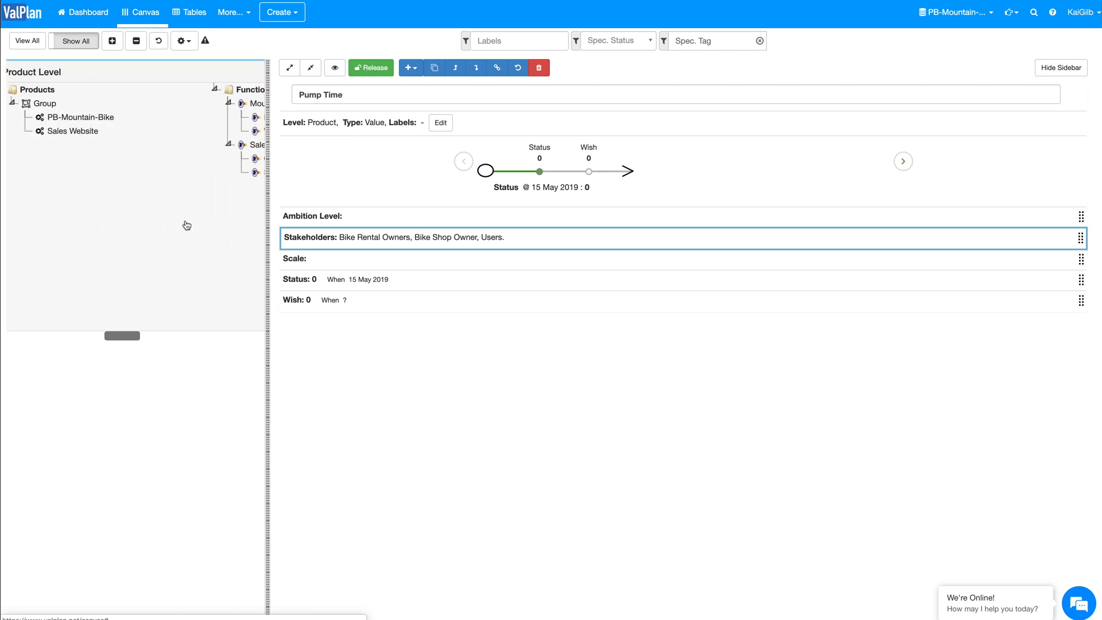
scroll(186, 225, "right", 3)
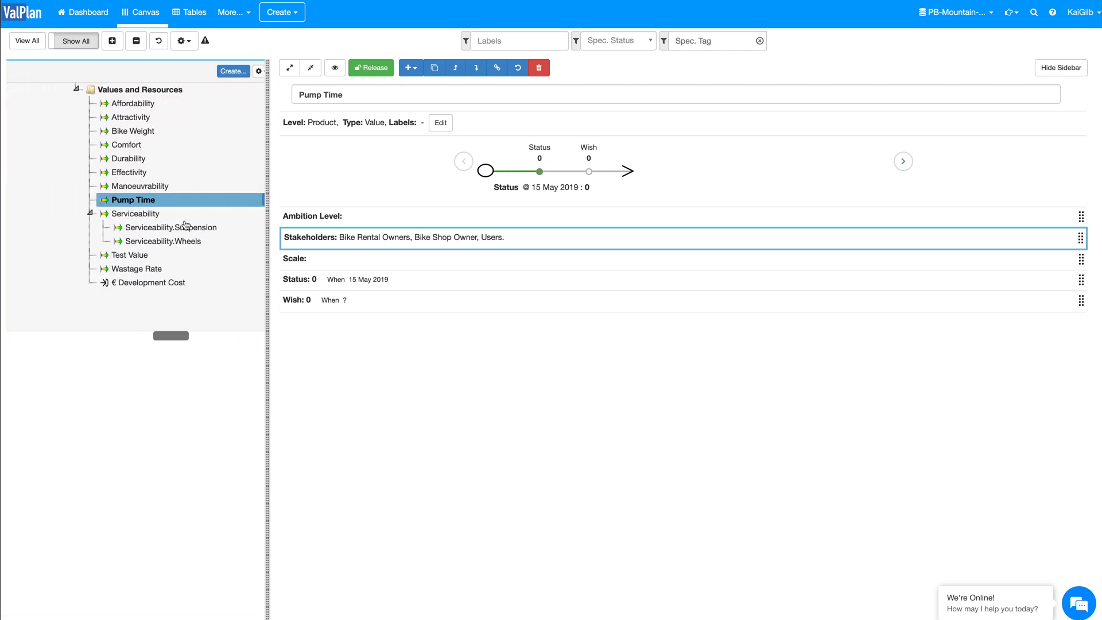
Step: Open Pump Time's Scale for editing and examine the template statements available for its definition
left_click(369, 262)
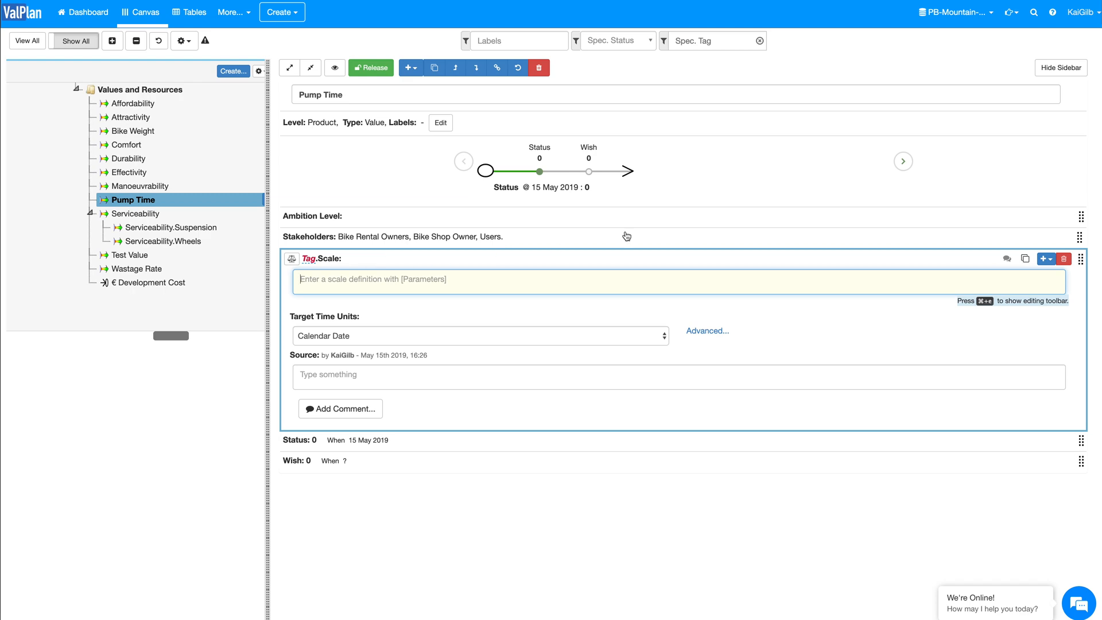
key("super+e")
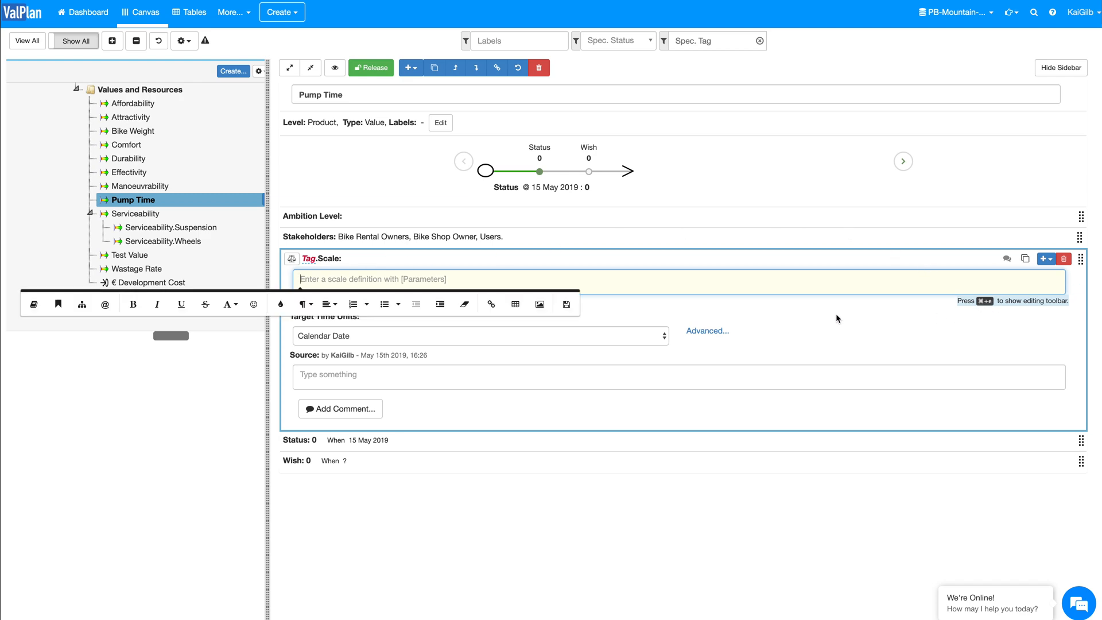
left_click(60, 305)
scroll(286, 431, "down", 5)
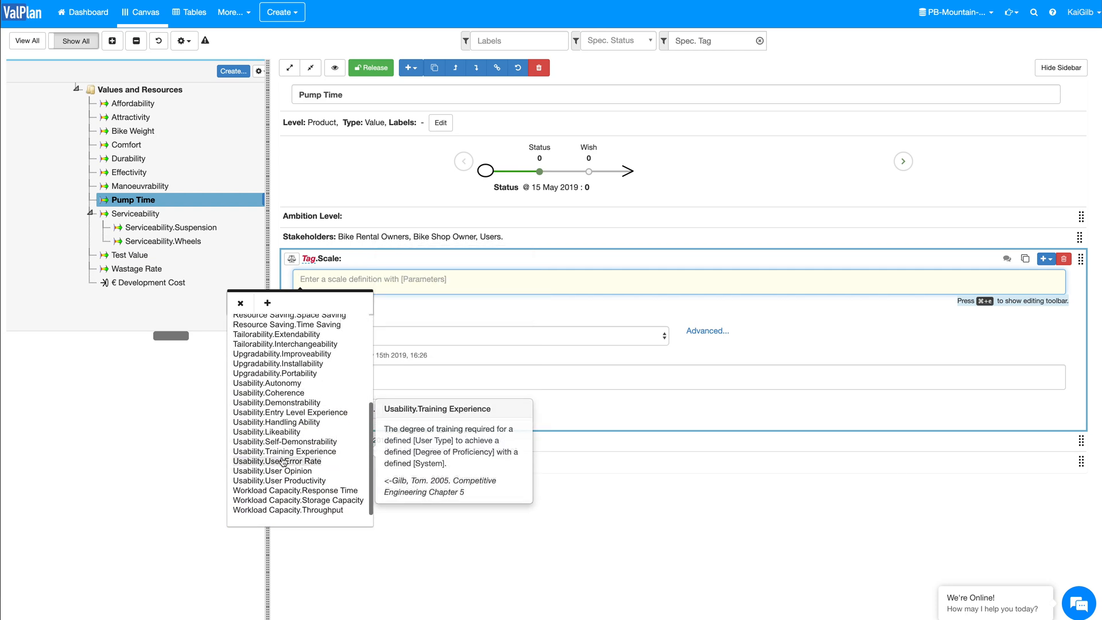
scroll(283, 485, "down", 2)
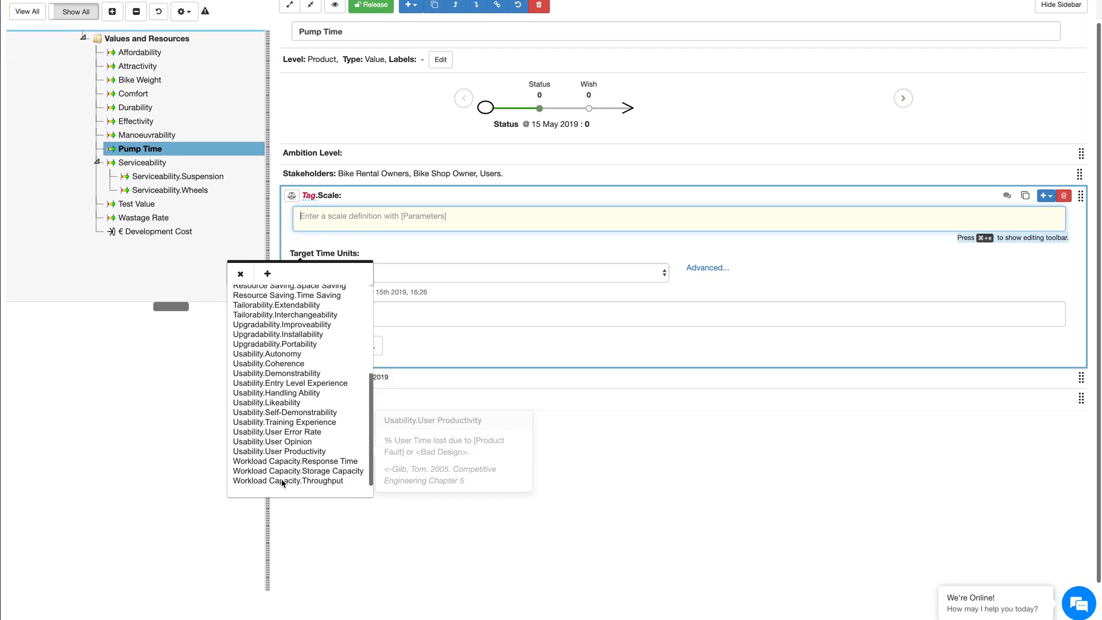
scroll(283, 484, "up", 2)
scroll(287, 430, "up", 5)
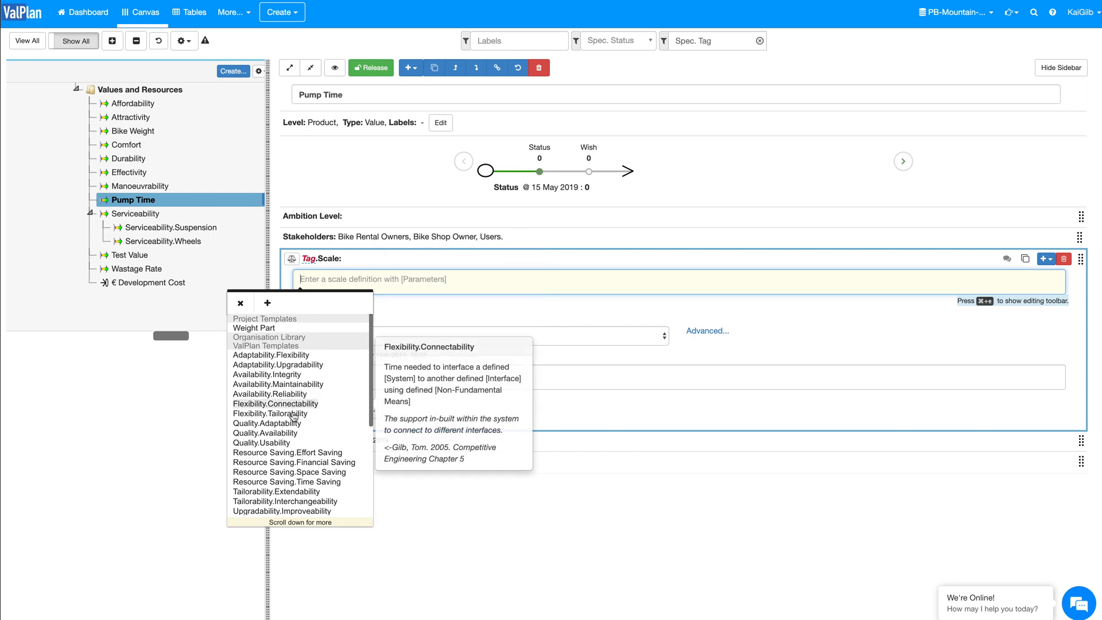
scroll(291, 453, "down", 1)
scroll(291, 453, "down", 3)
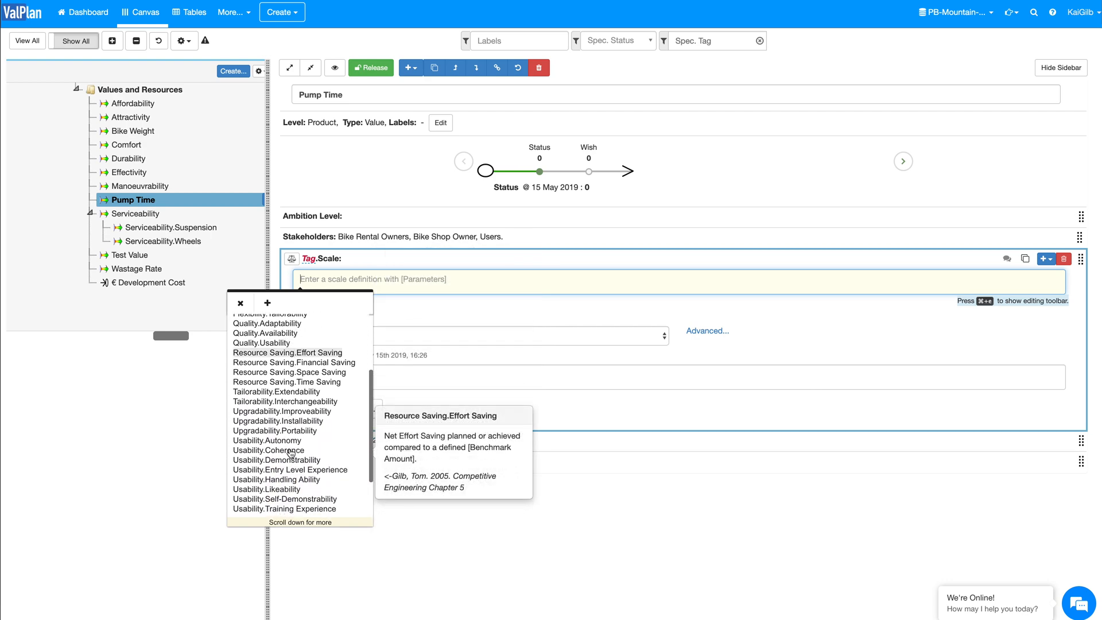
left_click(240, 303)
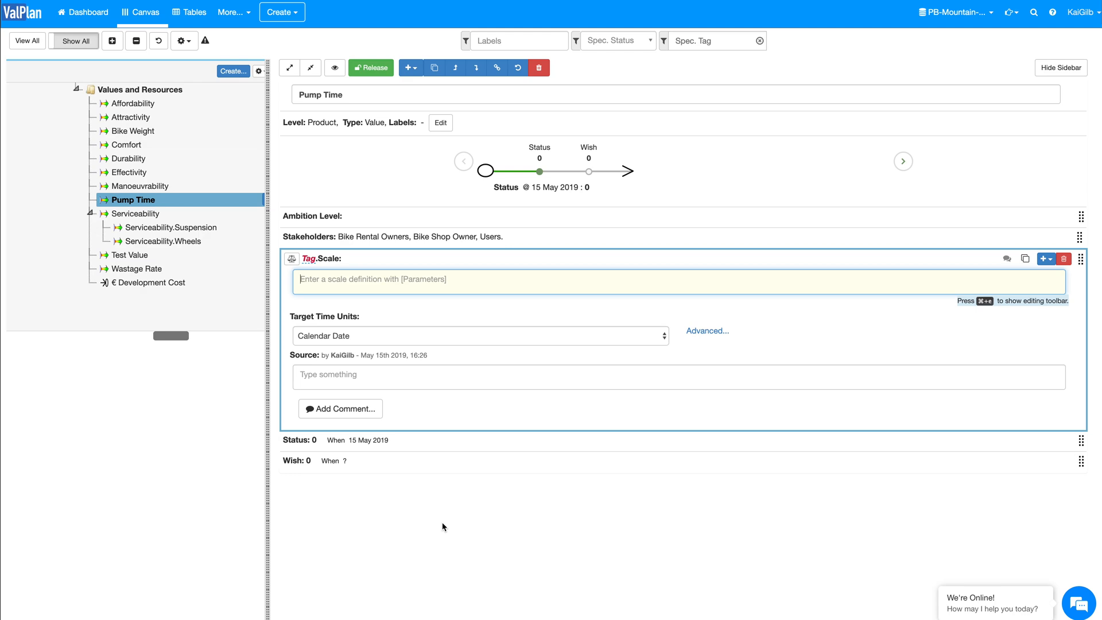
Step: Define the Scale of Pump Time as "seconds to pump up the tire from flat-tire to the desired PSI"
type("seconds to pump up the tire")
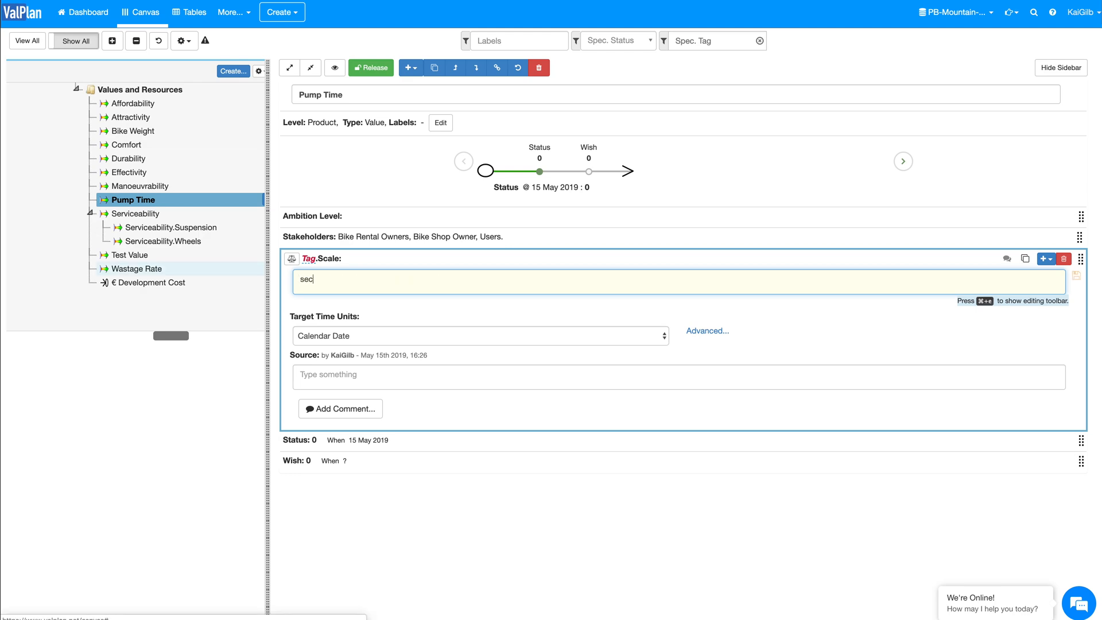
type(" from flat to the desired PSI")
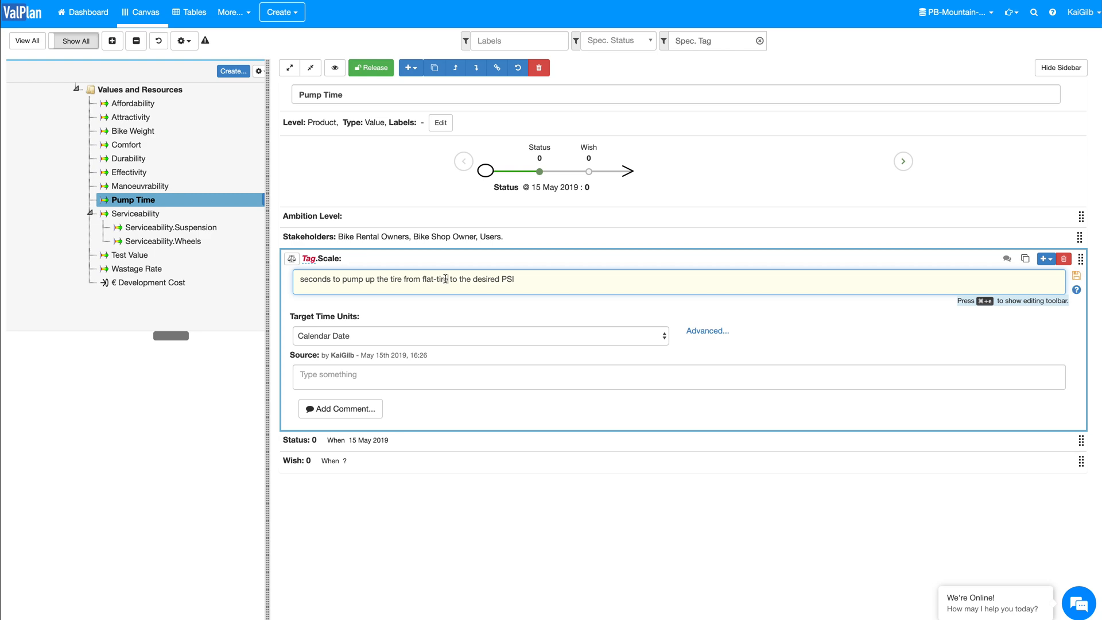
Step: Turn "flat-tire" in Pump Time's Scale into the new defined term Flat-Tire and save the Scale
left_click_drag(447, 281, 422, 280)
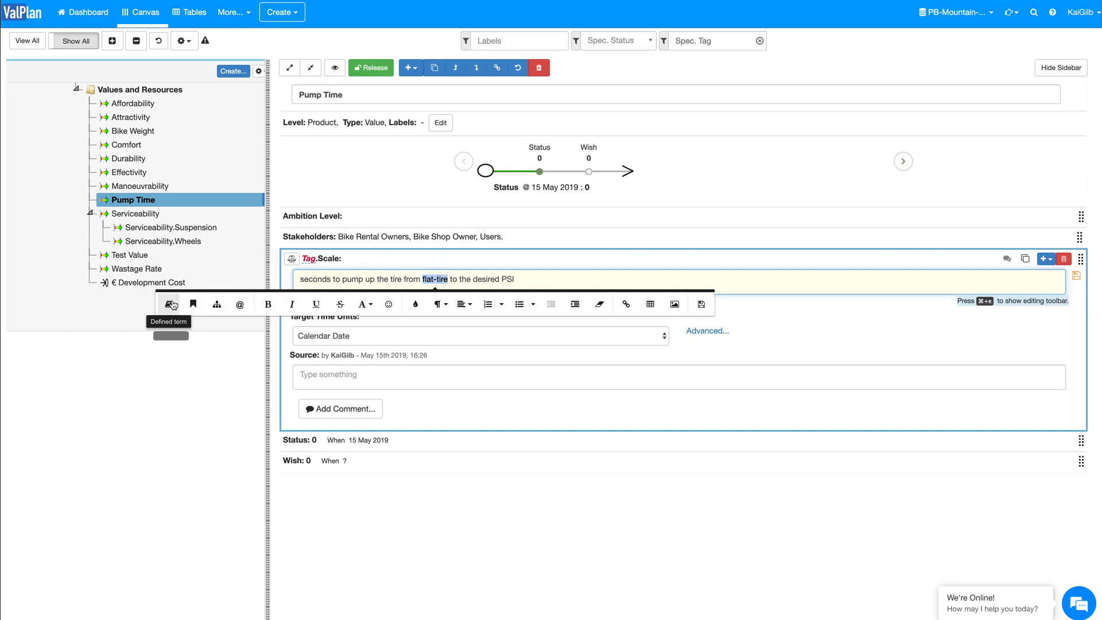
left_click(170, 306)
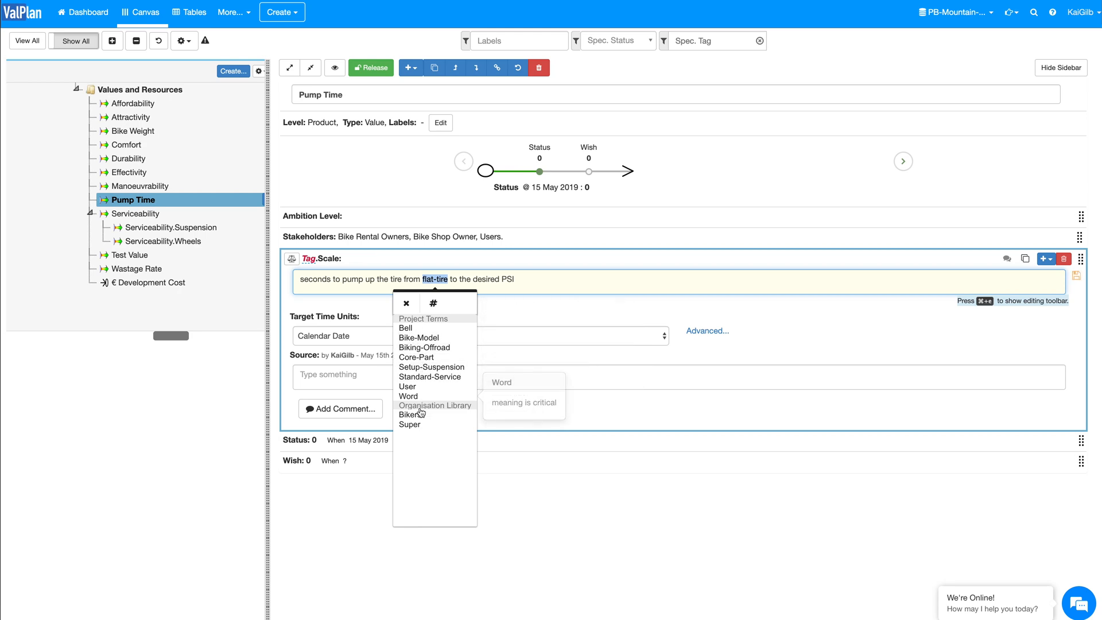
left_click(434, 305)
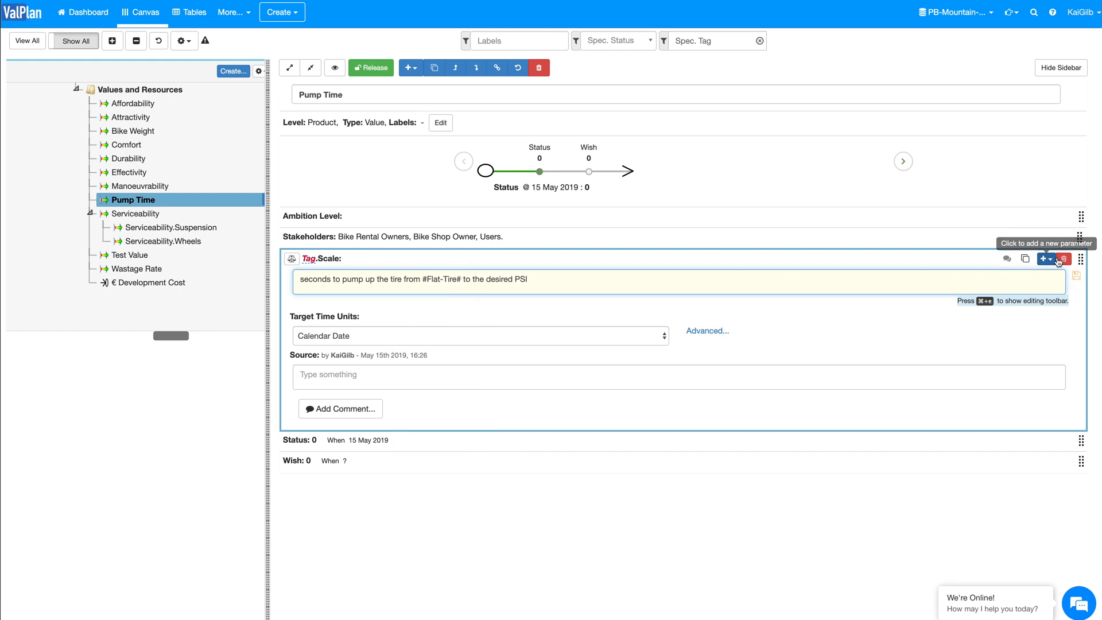
left_click(1074, 278)
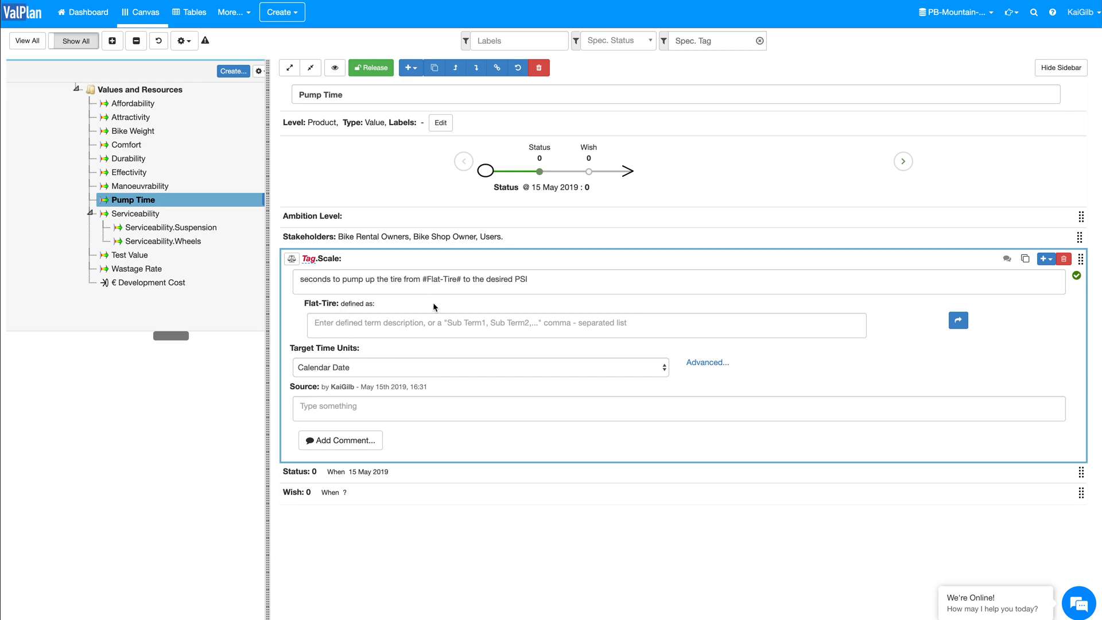
Step: Define the term Flat-Tire under the Scale as "0 PSI, rim touches the ground."
left_click(342, 323)
type("0 PSI, rim to")
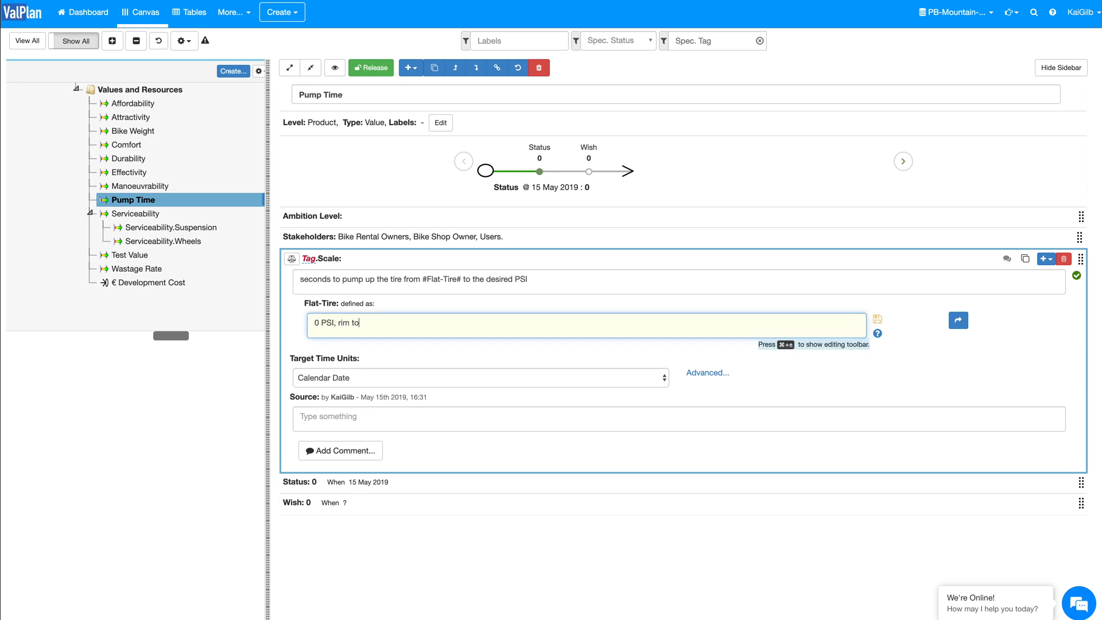
type("uches the ground.")
key("Tab")
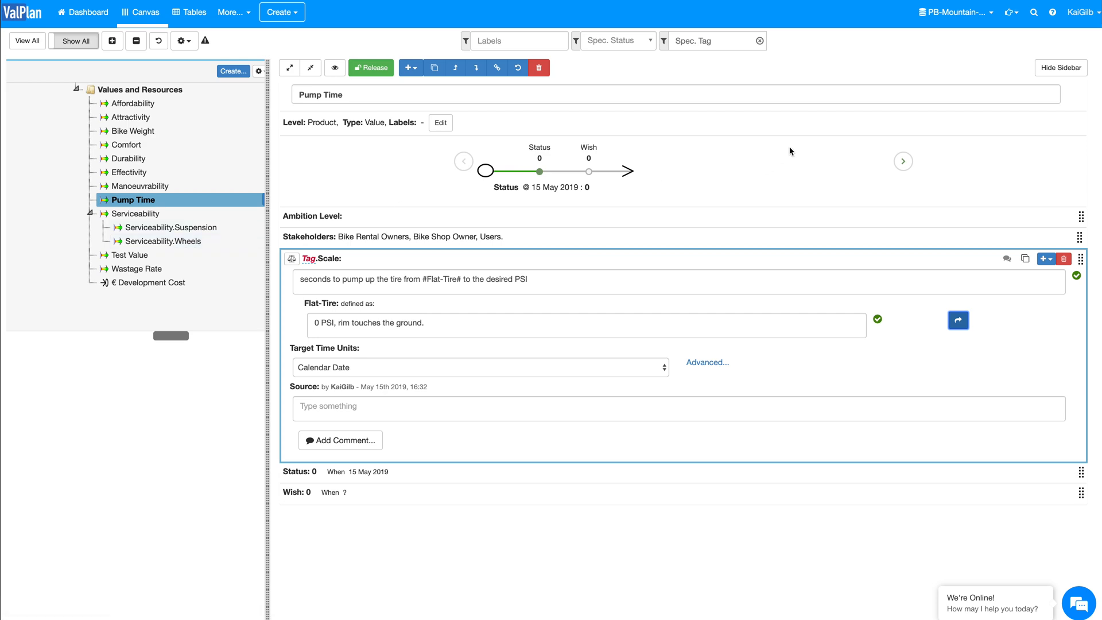
Step: Check the list of projects and create a shared project-level defined term from the Flat-Tire description
left_click(956, 13)
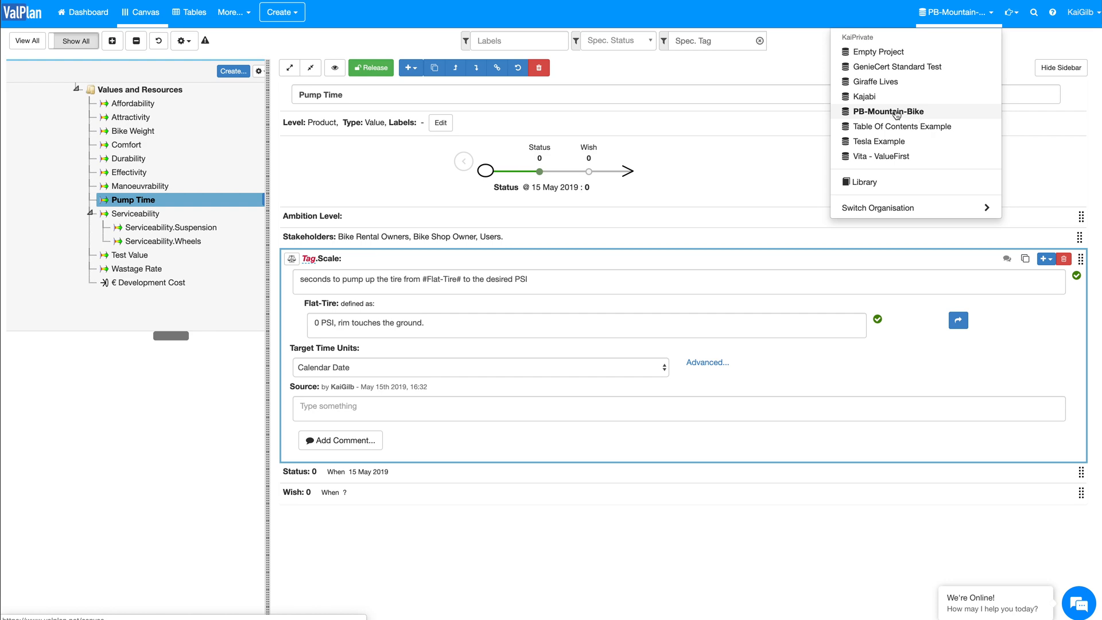
left_click(957, 13)
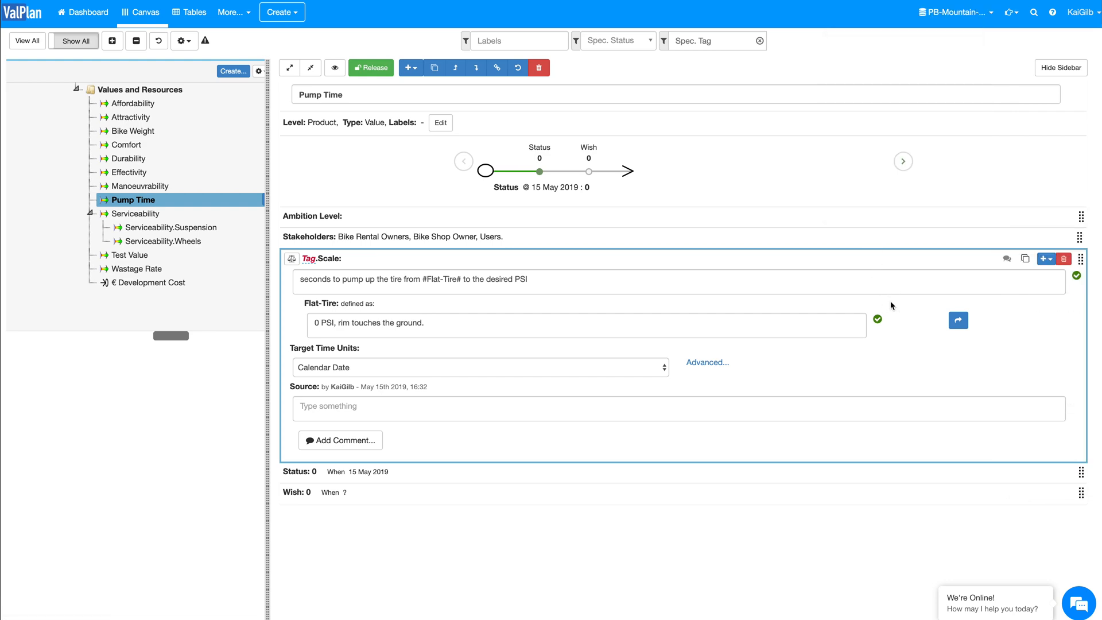
left_click(958, 322)
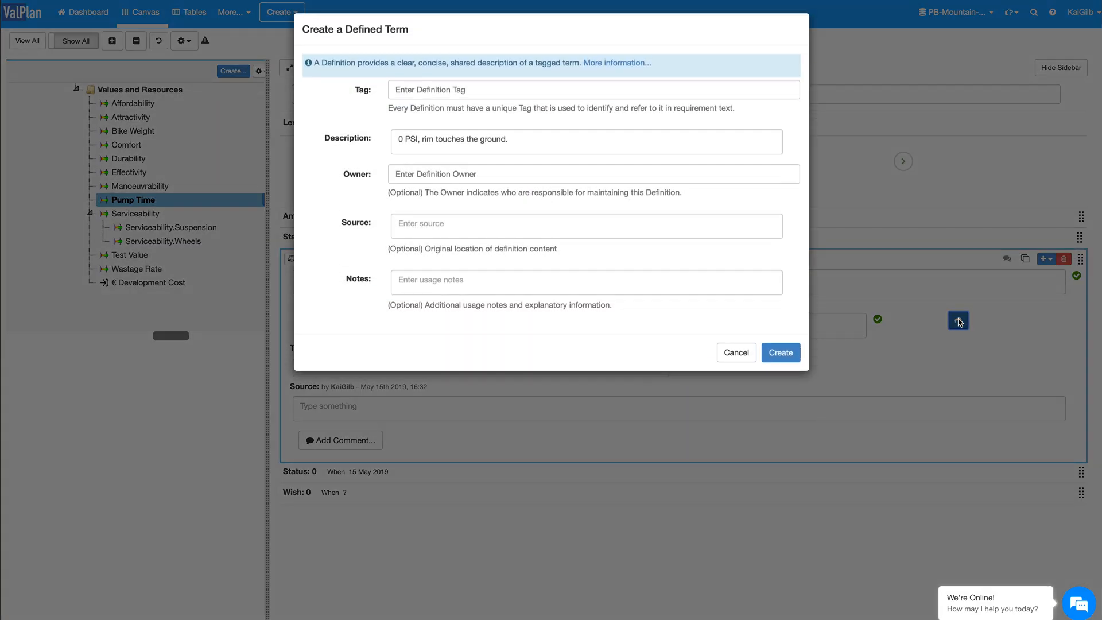
left_click(776, 352)
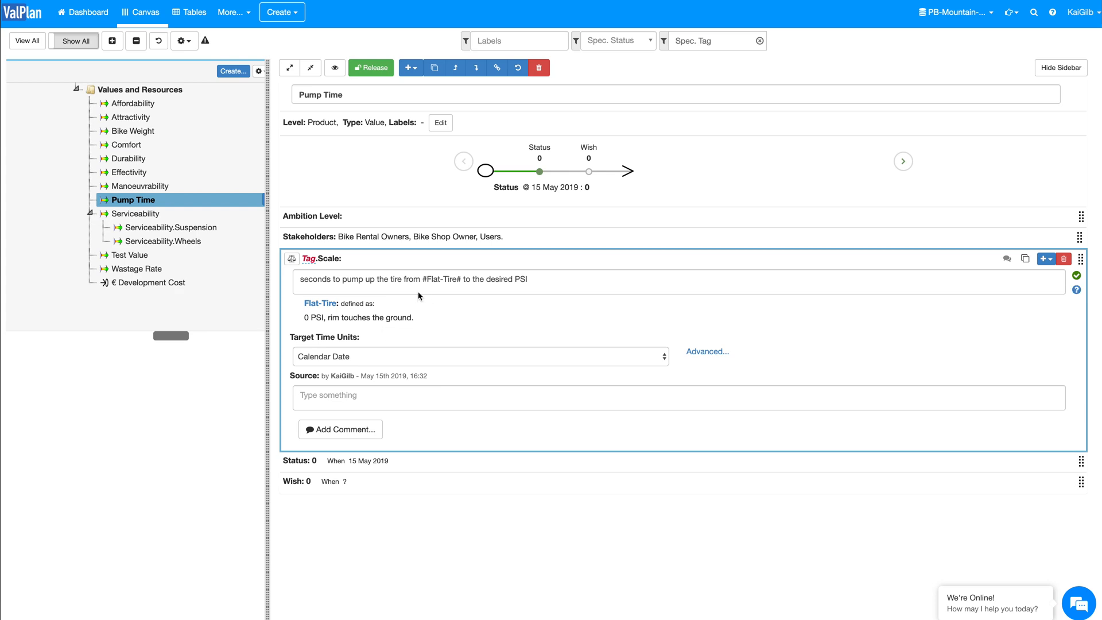
Step: Append the existing defined term Flat-Tire to the Meter of Serviceability.Wheels and save it
left_click(170, 242)
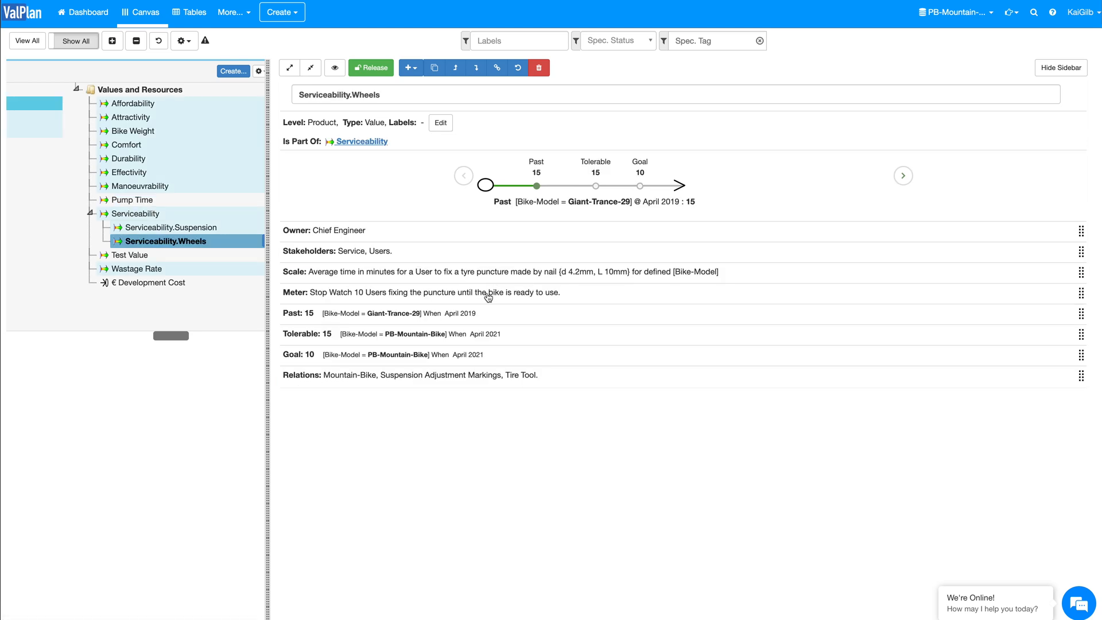
left_click(488, 296)
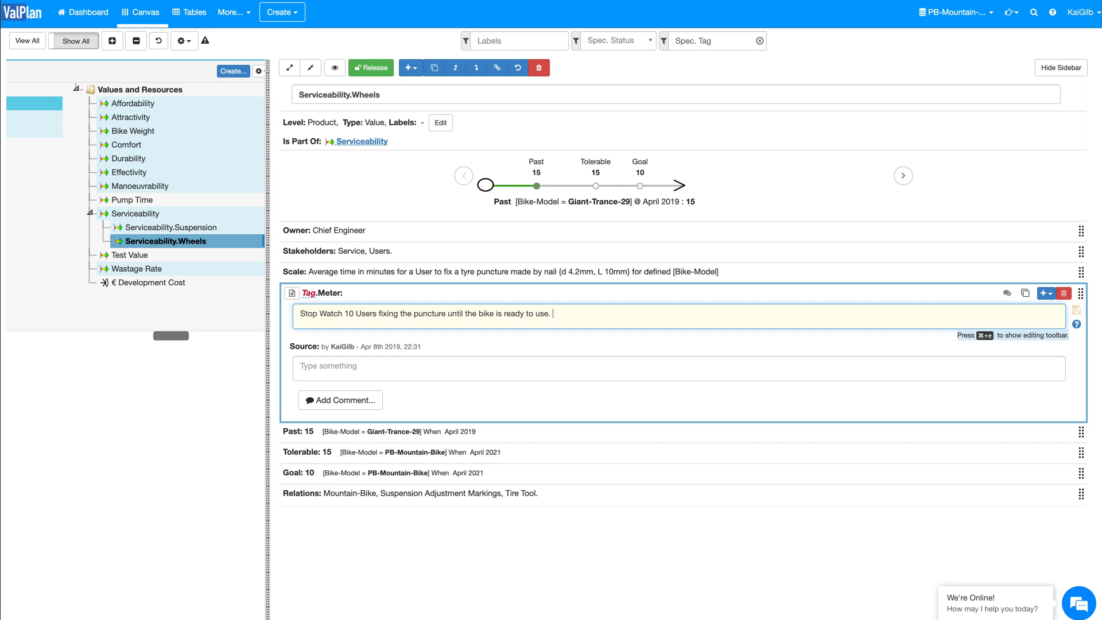
key("super+e")
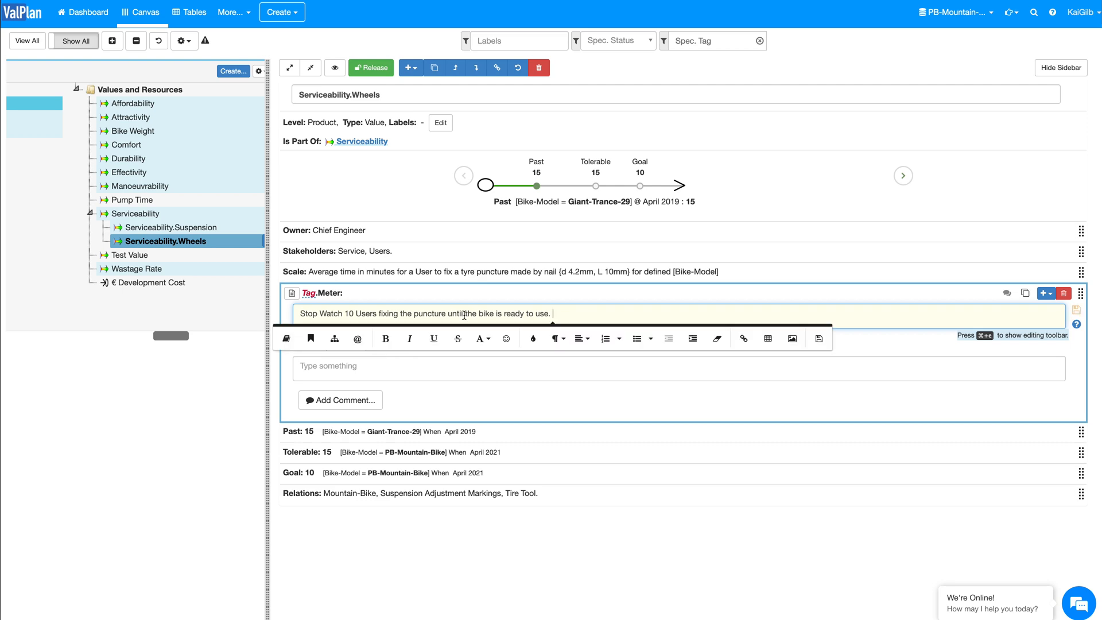
left_click(281, 338)
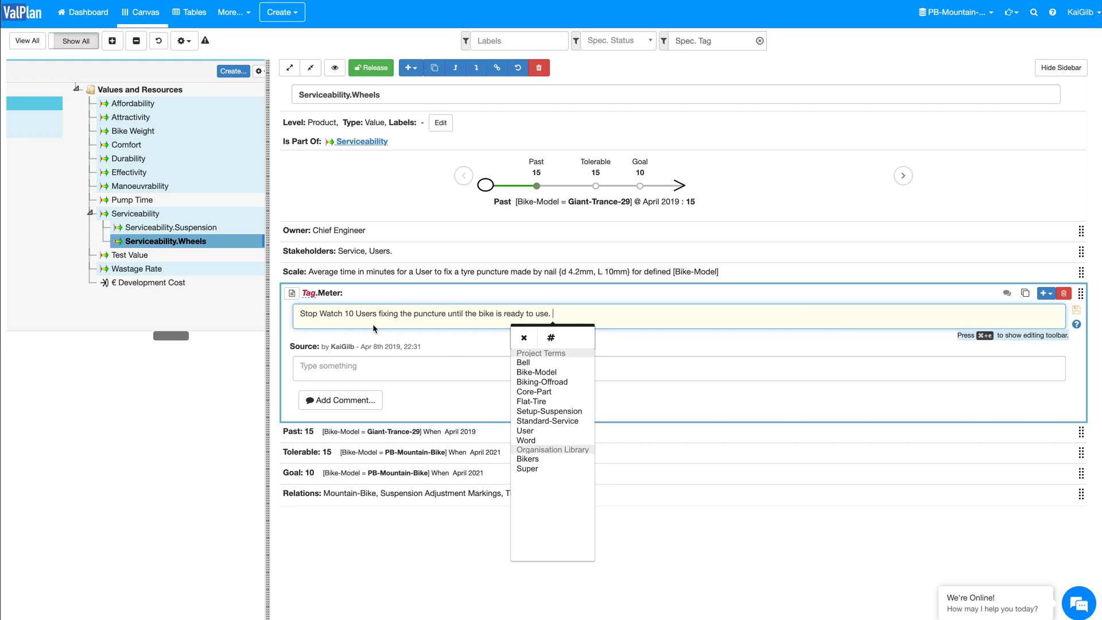
left_click(545, 403)
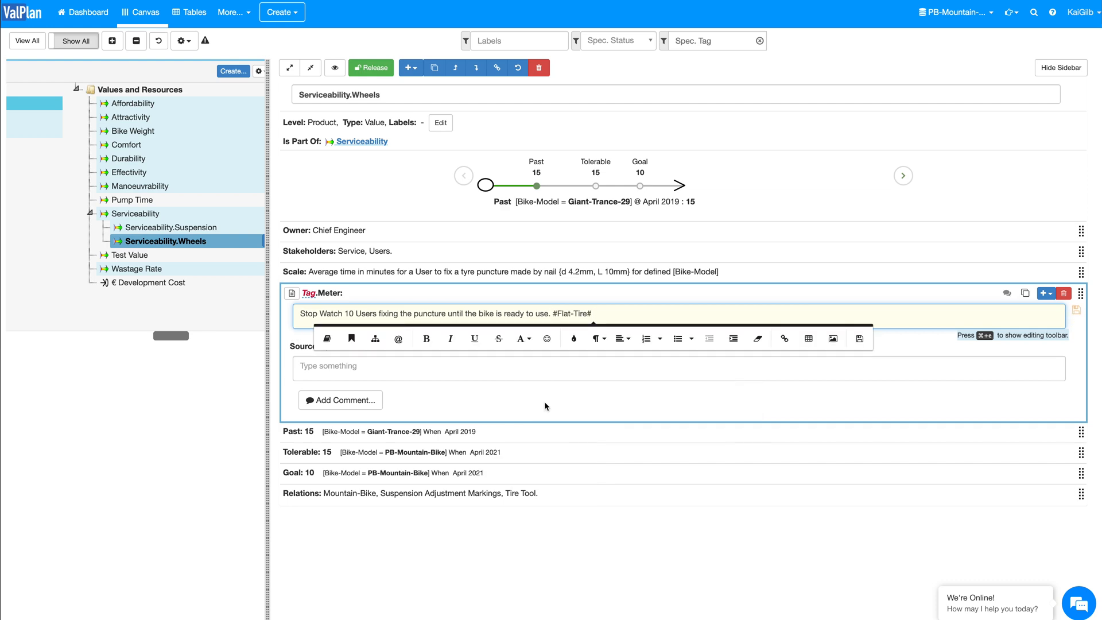
left_click(1076, 310)
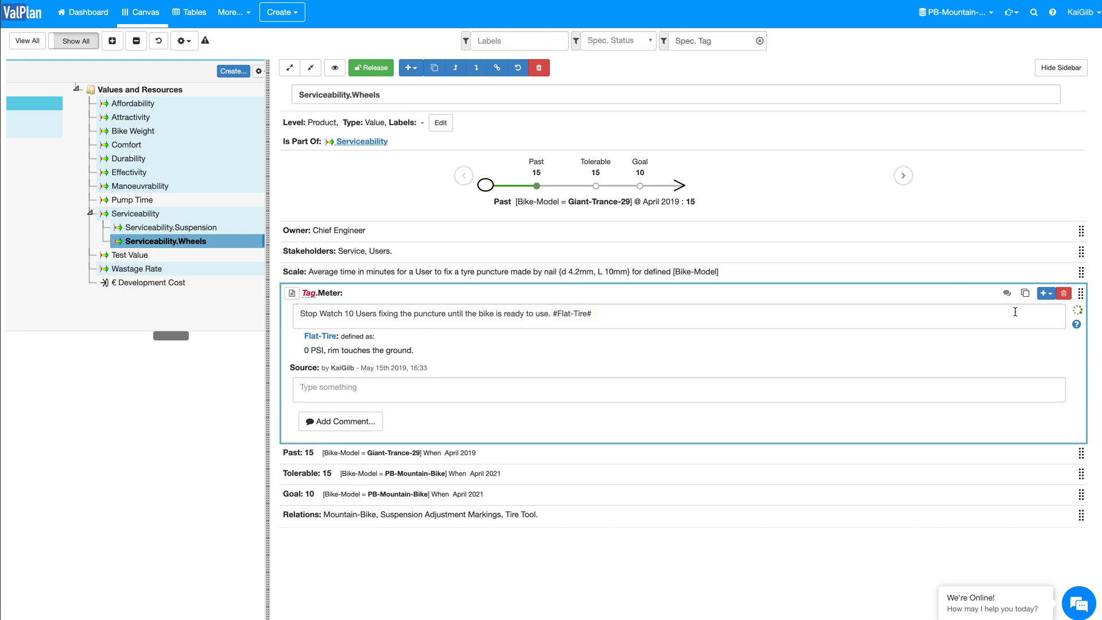
Step: Remove the Flat-Tire term from the end of the Serviceability.Wheels Meter and leave that specification
mouse_move(341, 303)
left_click(598, 314)
key("BackSpace")
key("BackSpace")
key("BackSpace")
key("BackSpace")
key("BackSpace")
key("BackSpace")
key("BackSpace")
key("BackSpace")
key("BackSpace")
key("BackSpace")
key("BackSpace")
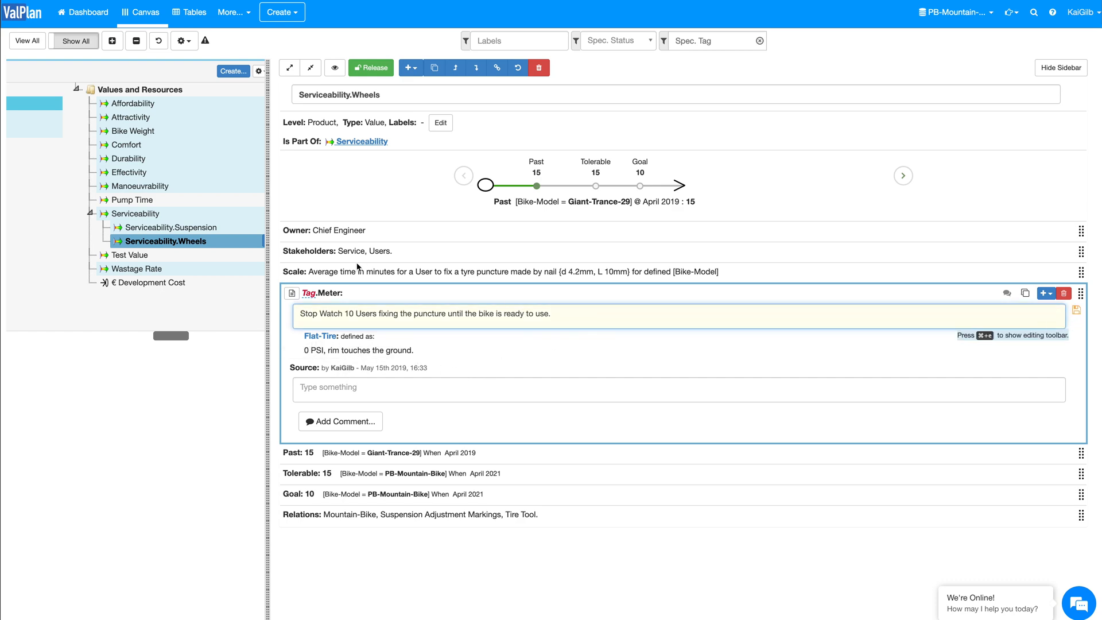
left_click(207, 229)
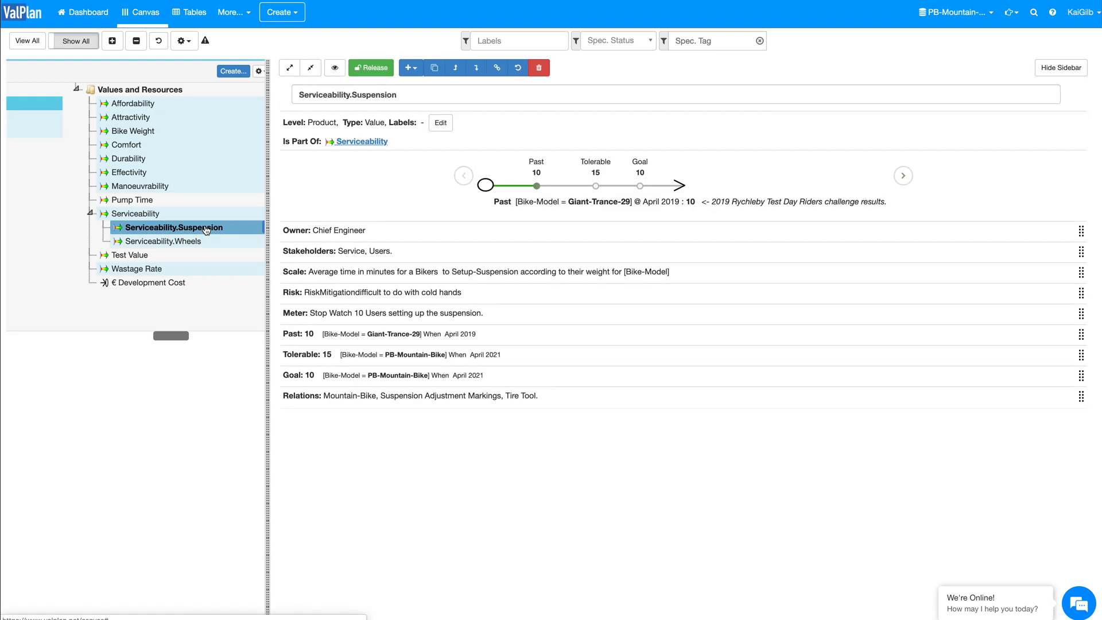
Step: Create a template statement tagged "Pump Time" from the full Scale text of the Pump Time value, keeping the Scale label
left_click(140, 202)
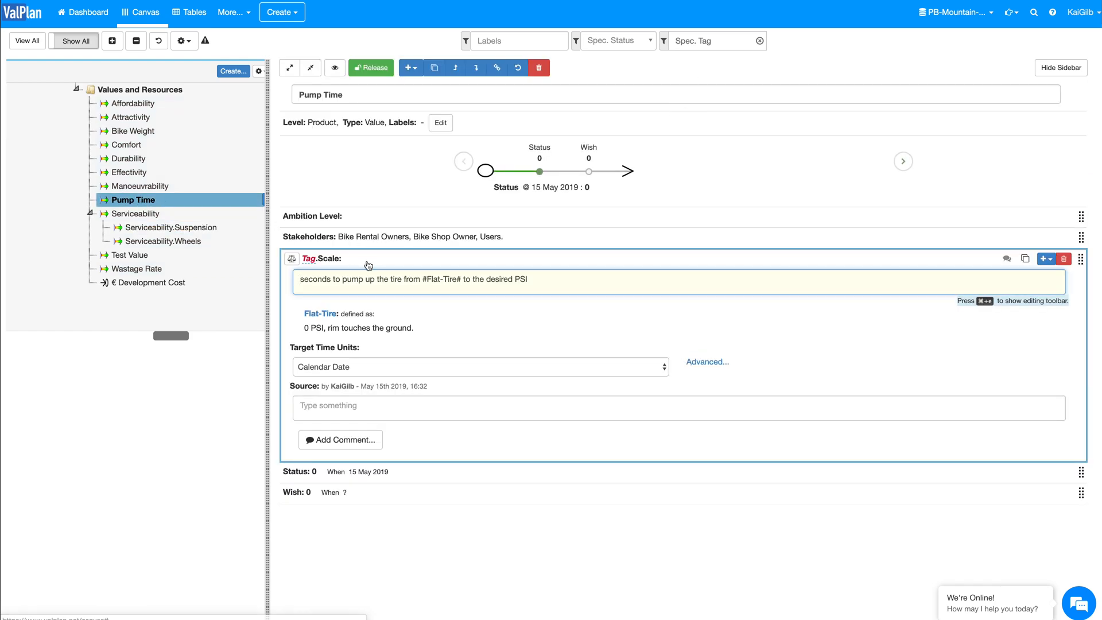
left_click_drag(533, 280, 301, 285)
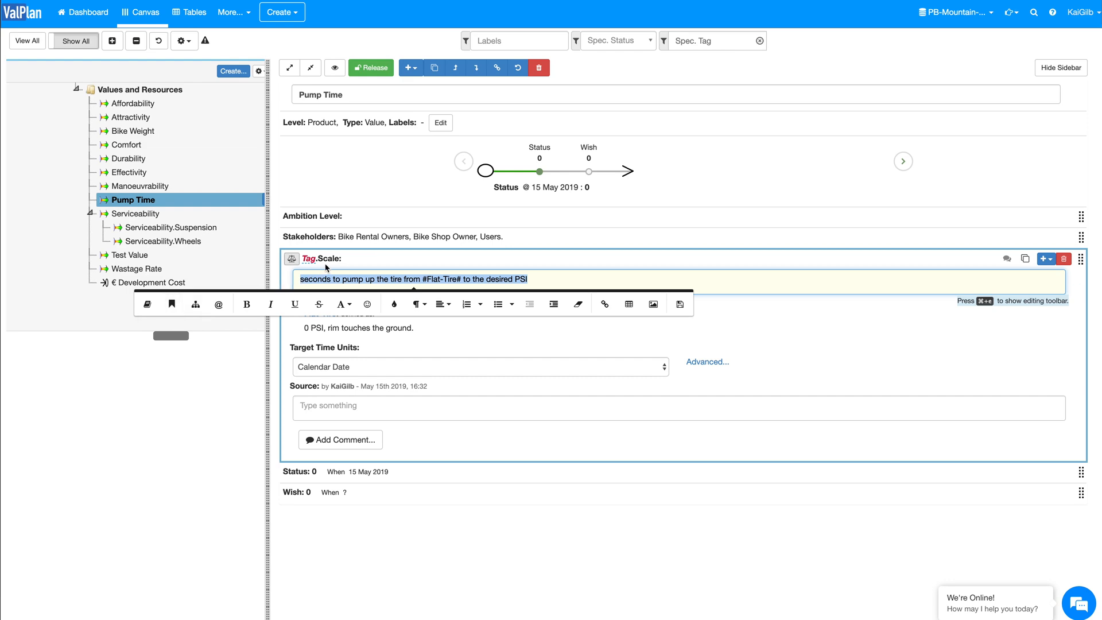
left_click(172, 305)
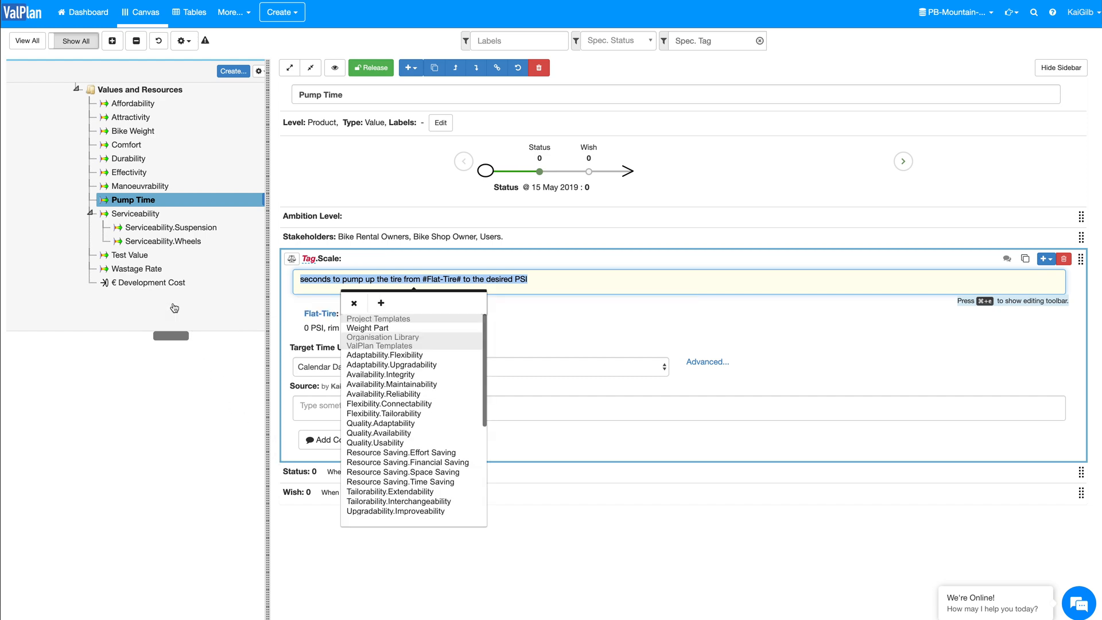
mouse_move(410, 403)
left_click(381, 304)
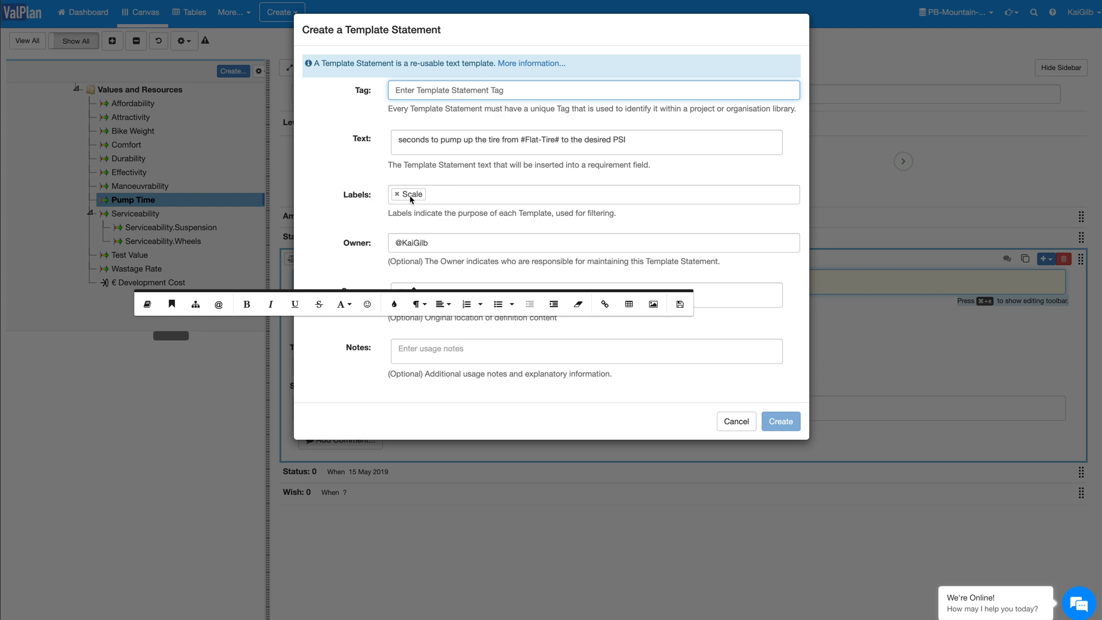
left_click(429, 93)
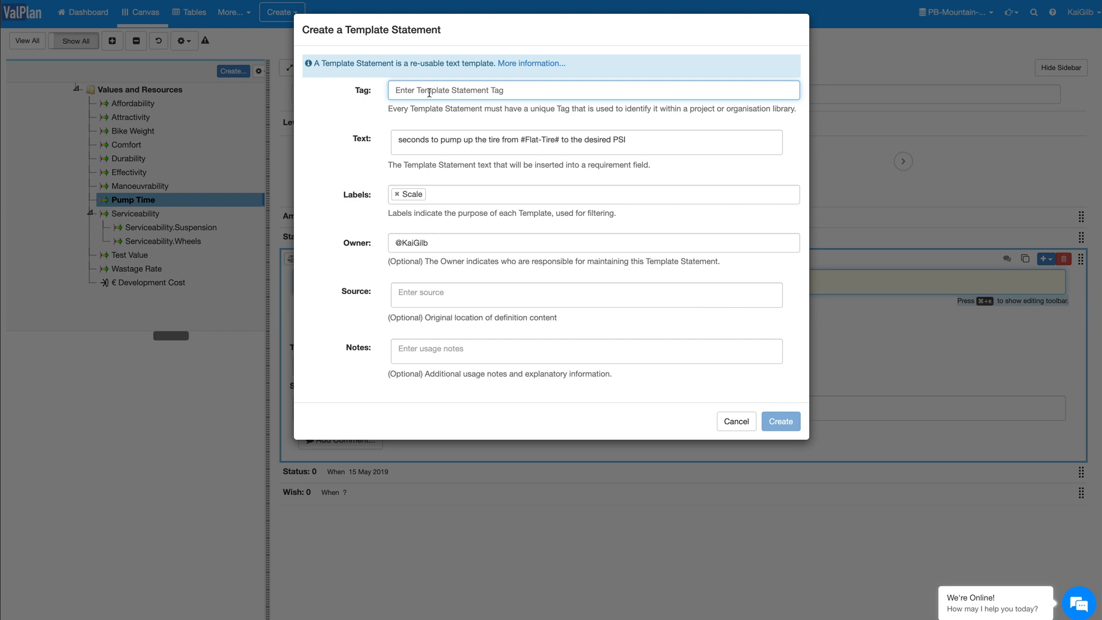
type("Pump Time")
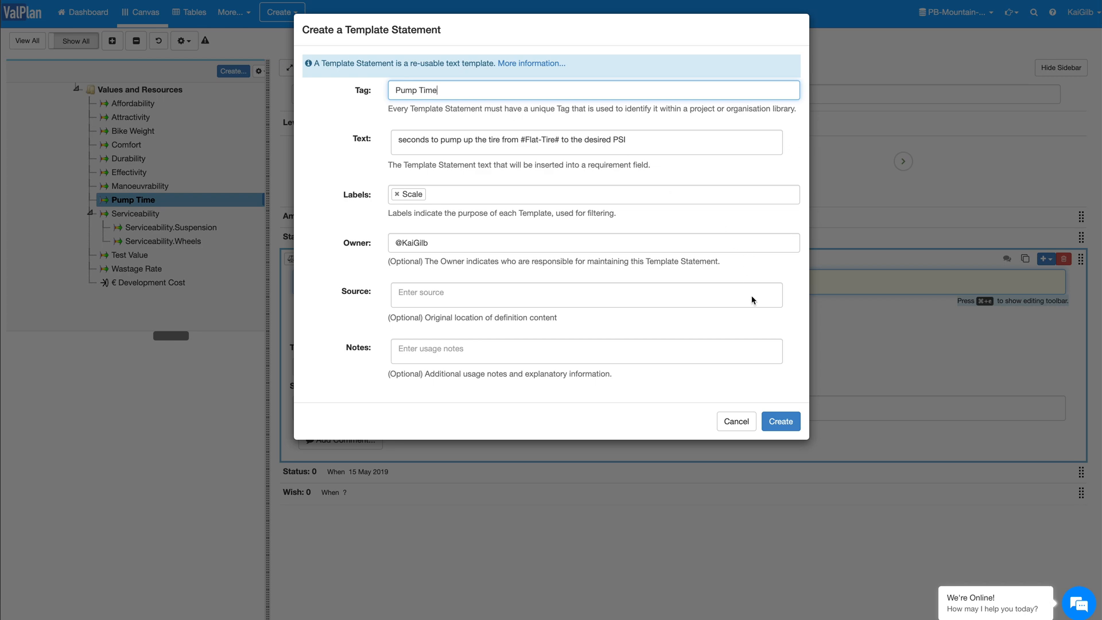
left_click(778, 421)
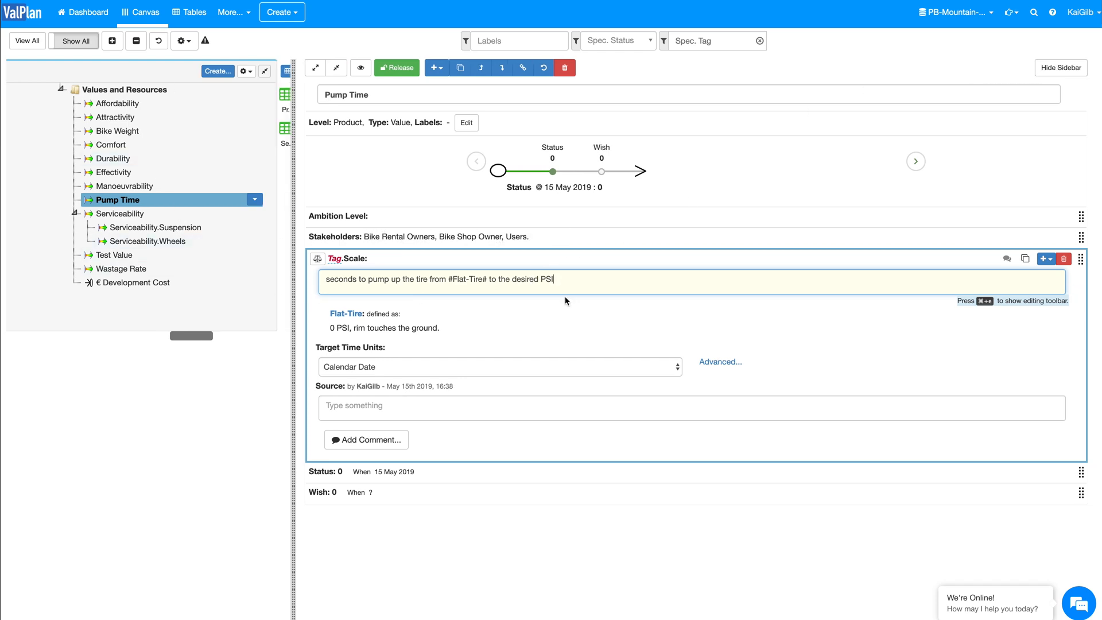
Step: Clear Pump Time's Scale definition and refill it from the project template Pump Time
left_click_drag(567, 280, 322, 284)
key("BackSpace")
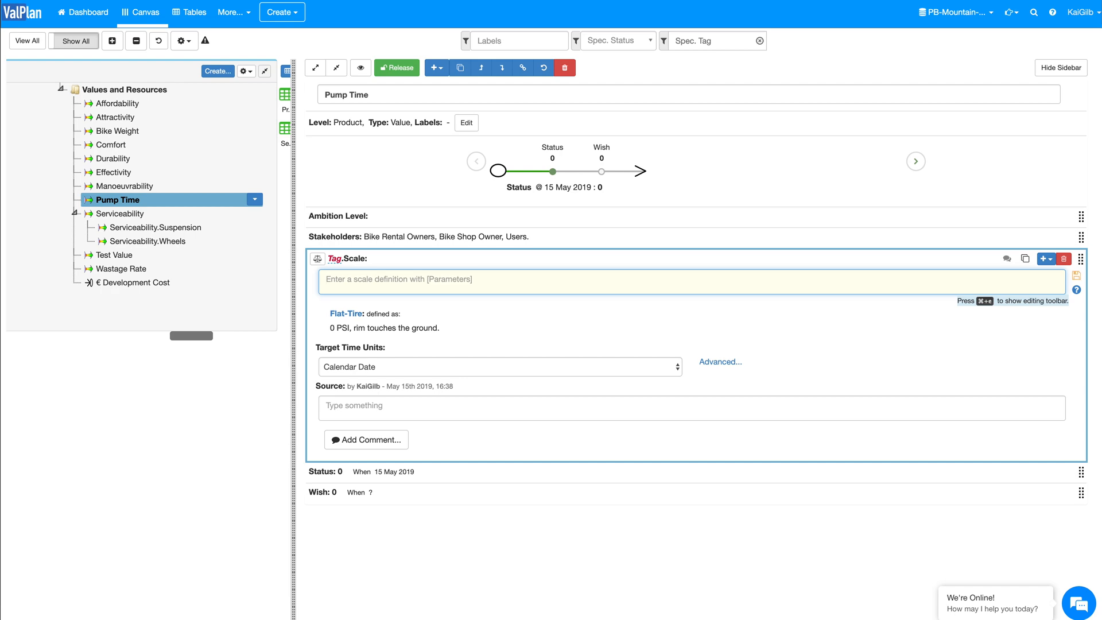
key("super+e")
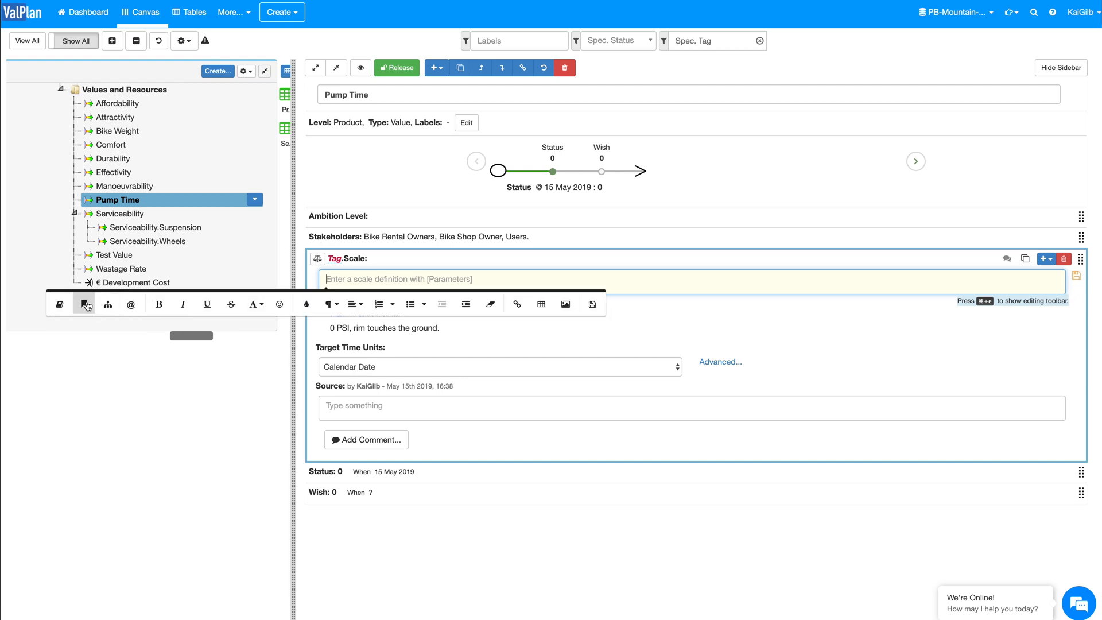
left_click(85, 304)
mouse_move(279, 340)
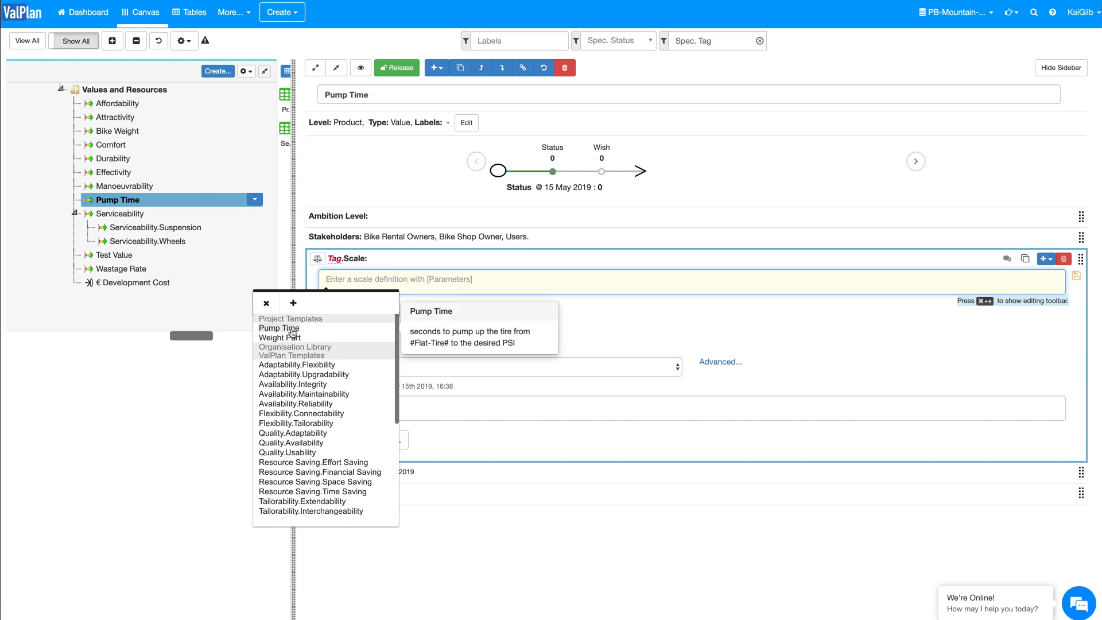
left_click(292, 330)
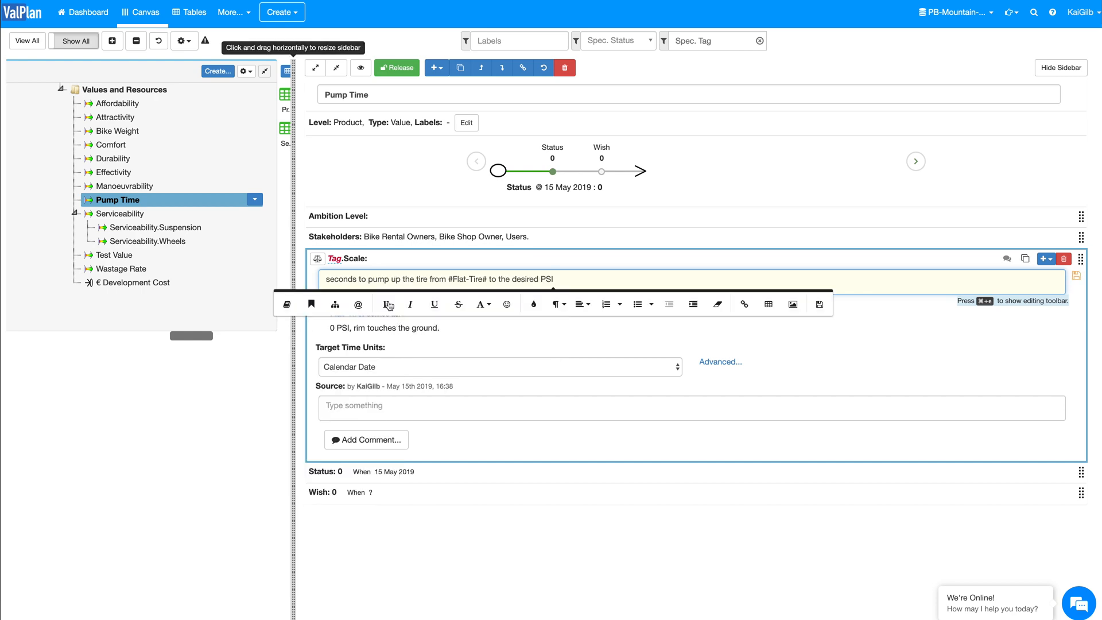
left_click(785, 313)
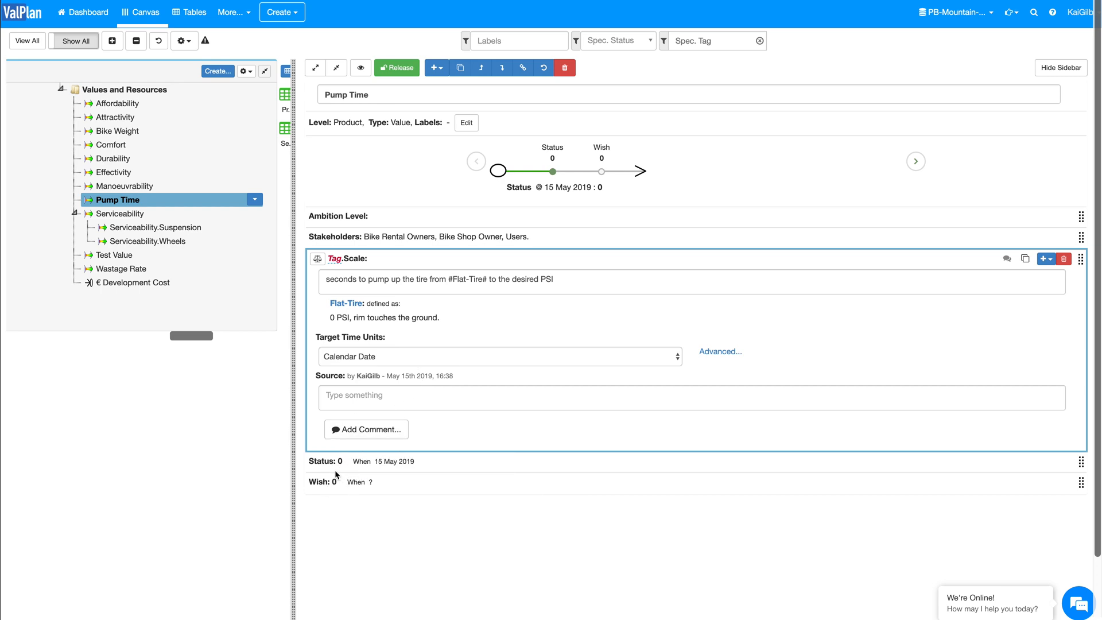
Step: Append "for defined [Pump-Type]" to the end of Pump Time's Scale to add the parameter Pump-Type
left_click(565, 280)
type("for defined [")
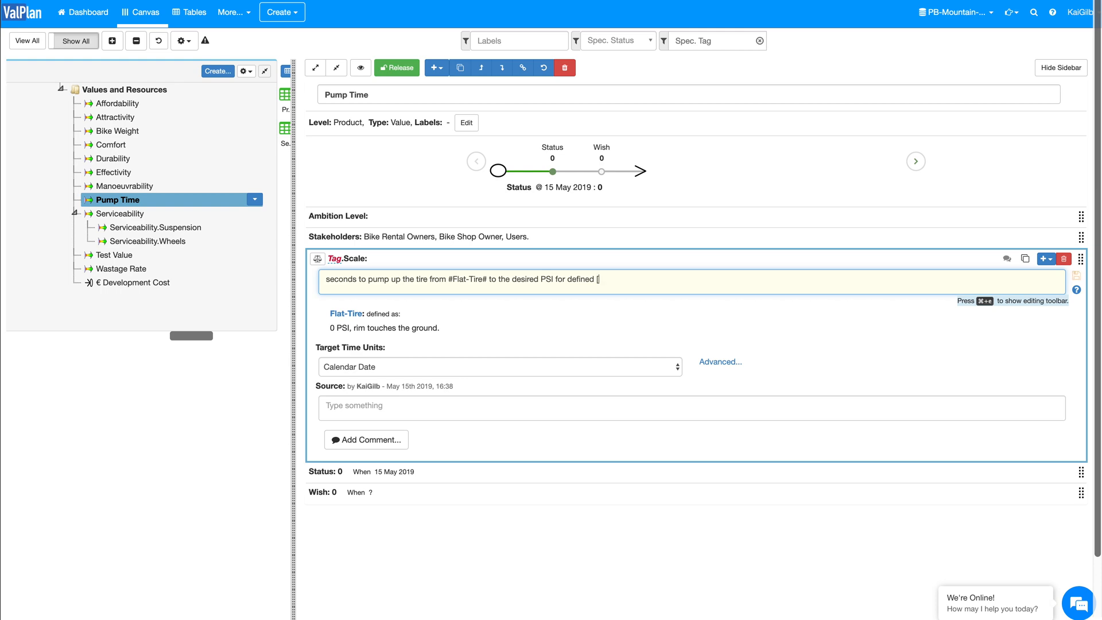
type("Pump-Type")
type("]")
key("Tab")
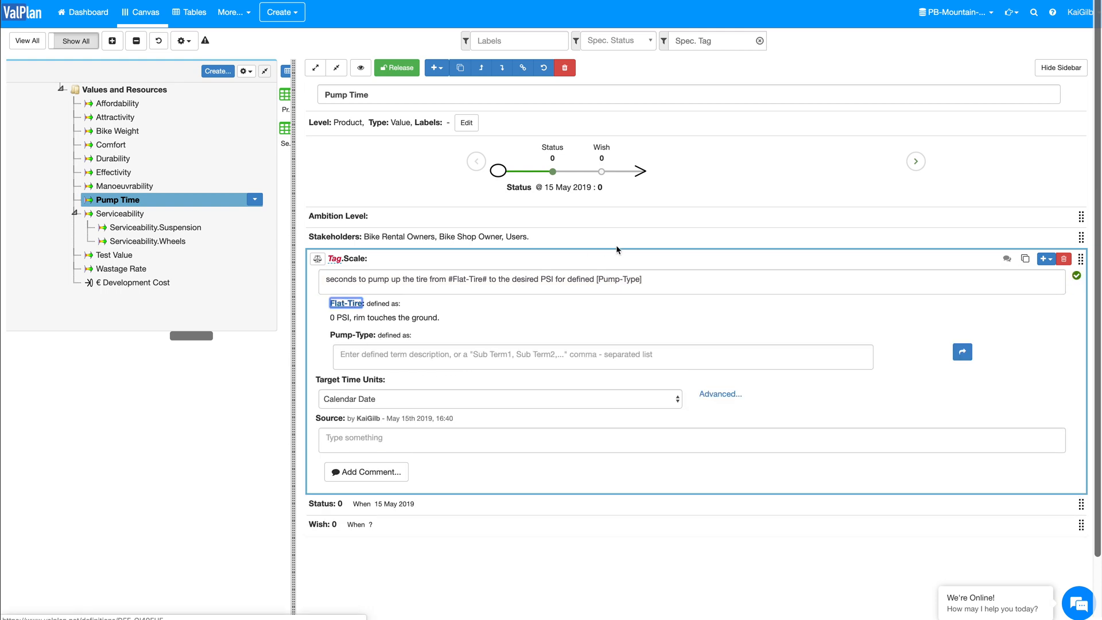
Step: Define the Pump-Type parameter in Pump Time's Scale as "Small Hand Held," and, on a new line, "Hydraulic Foot Pump"
left_click(360, 355)
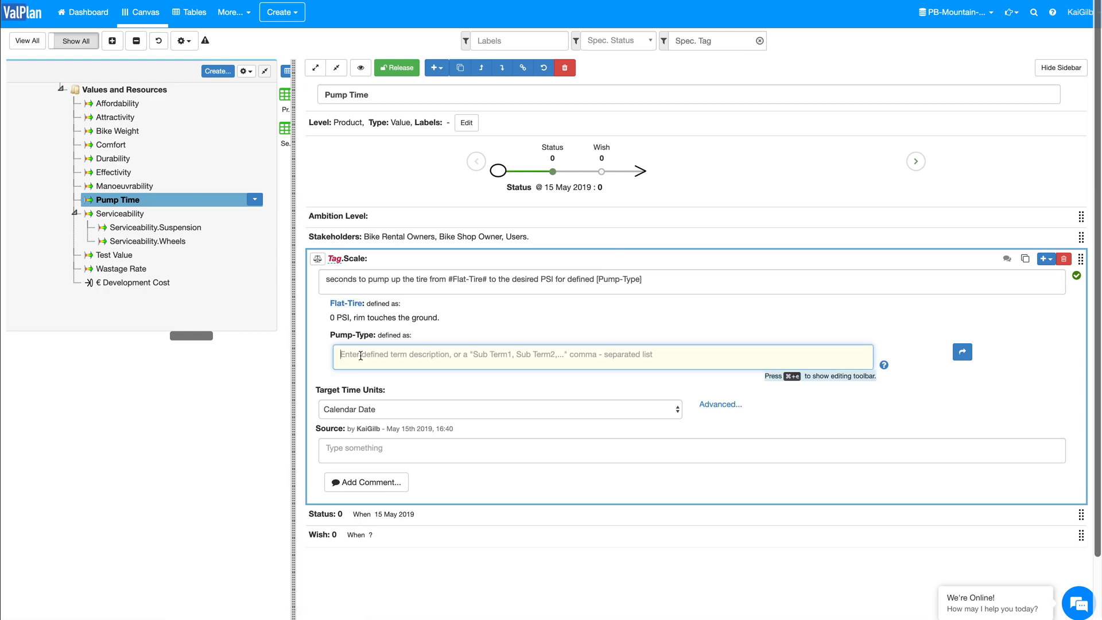
type("Smal")
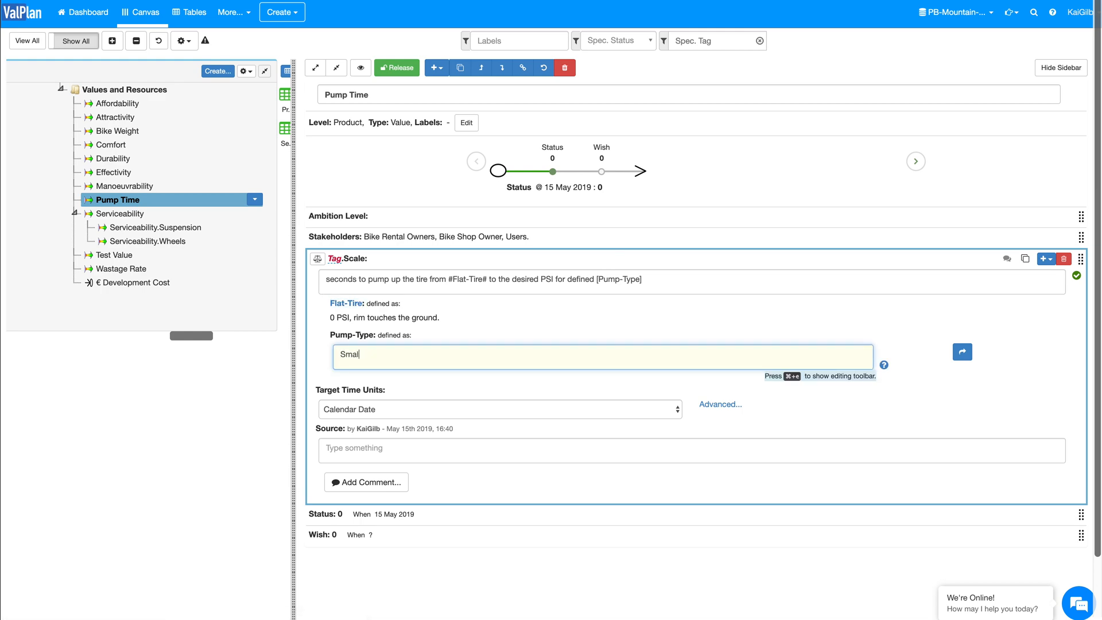
type("l Hand Held,")
key("Return")
type("Hydraulic Foot Pum")
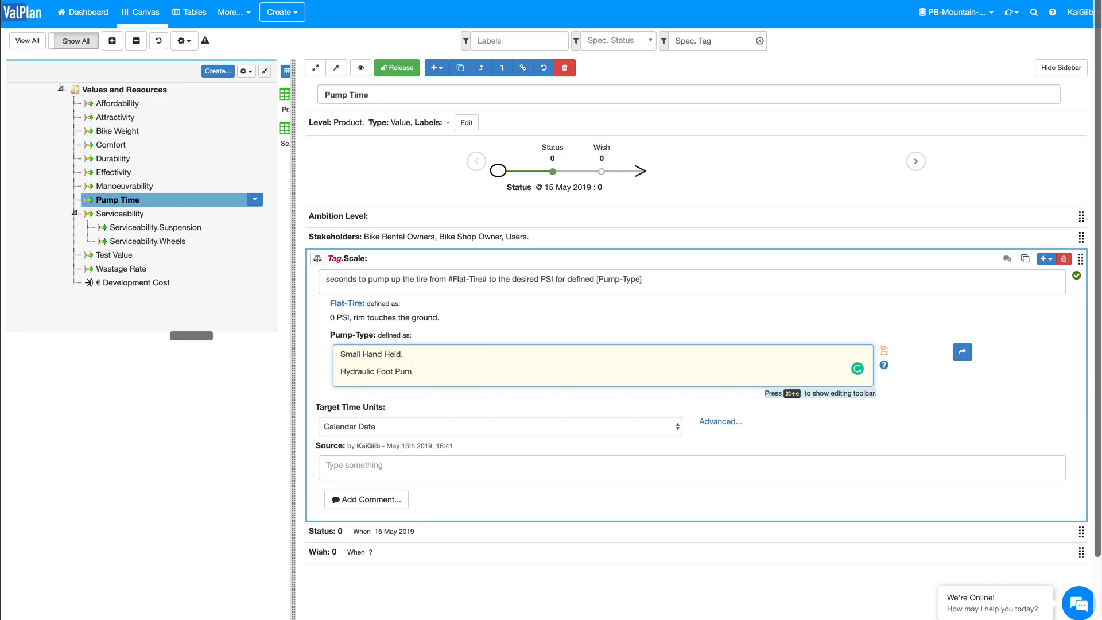
type("p")
left_click(560, 319)
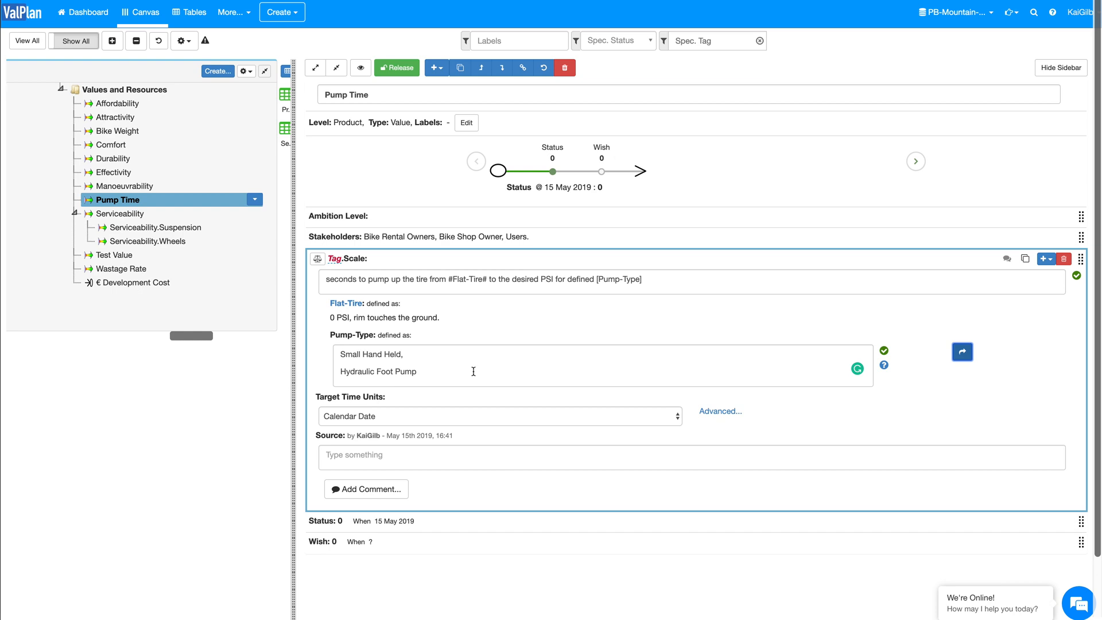
Step: Try to set the Pump-Type qualifier of Pump Time's Status to Small Hand Held
left_click(378, 523)
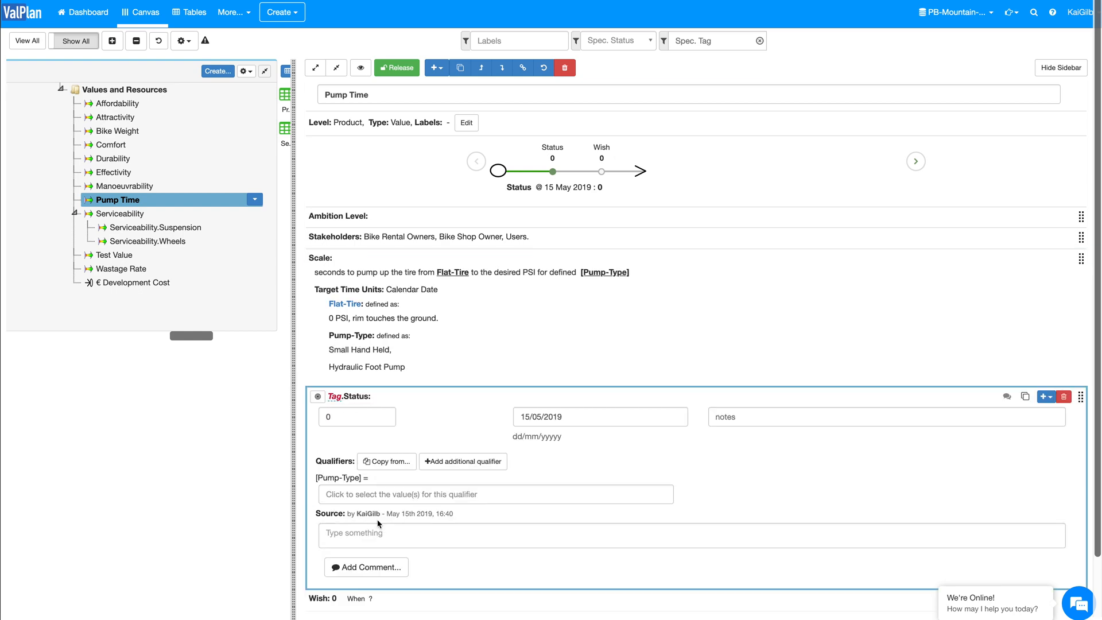
left_click(385, 494)
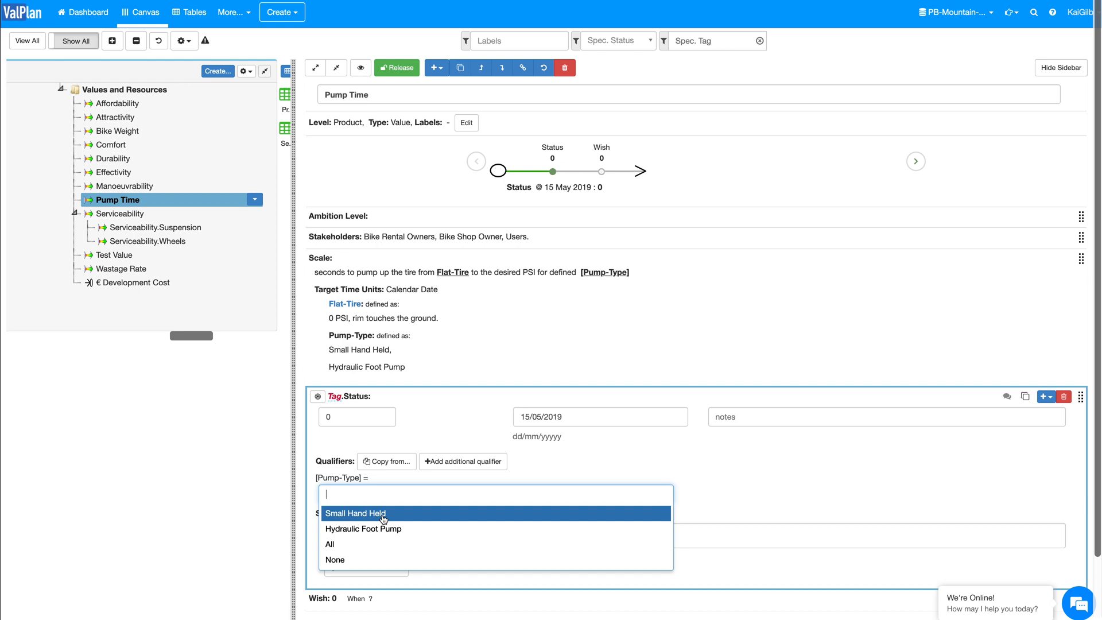
left_click(383, 518)
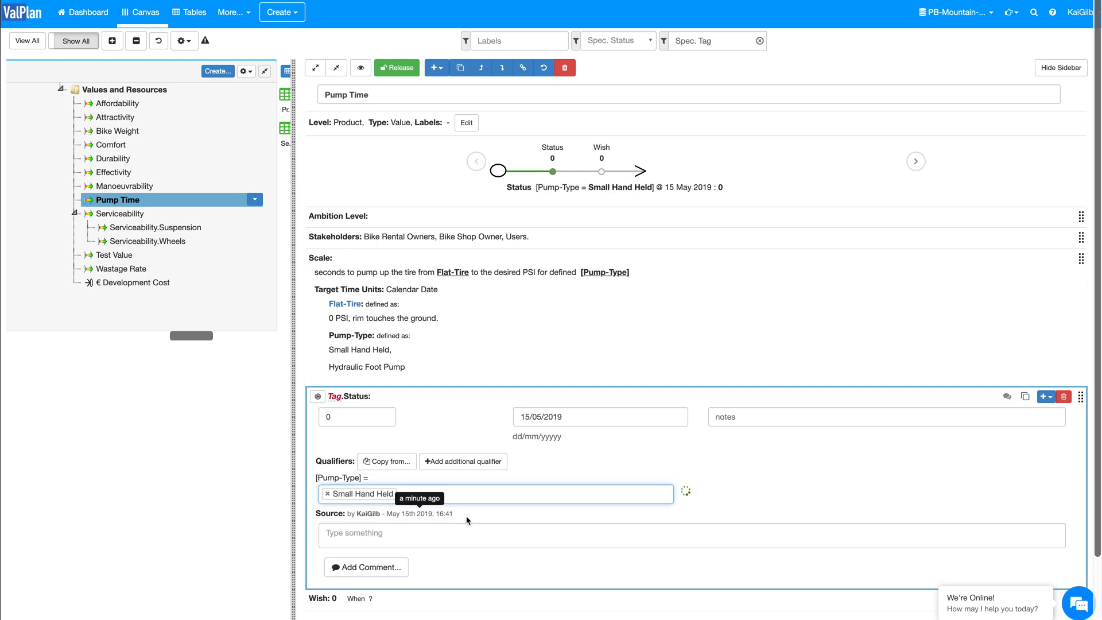
left_click(462, 391)
left_click(409, 423)
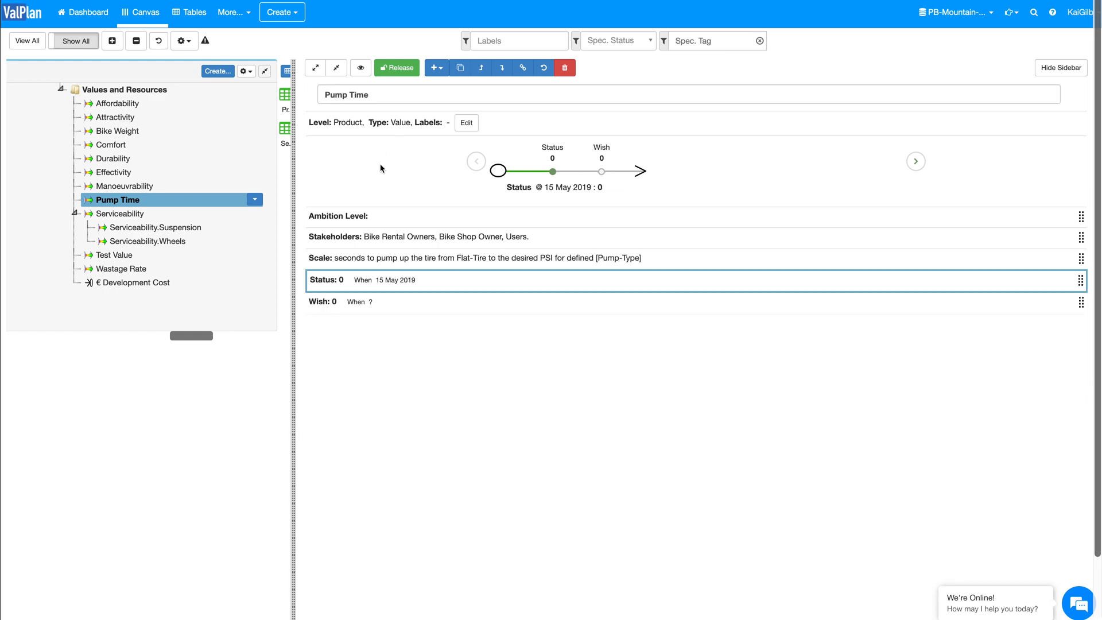
Step: Qualify Pump Time's Status with Pump-Type Small Hand Held and set its level to 45
left_click(430, 284)
left_click(371, 377)
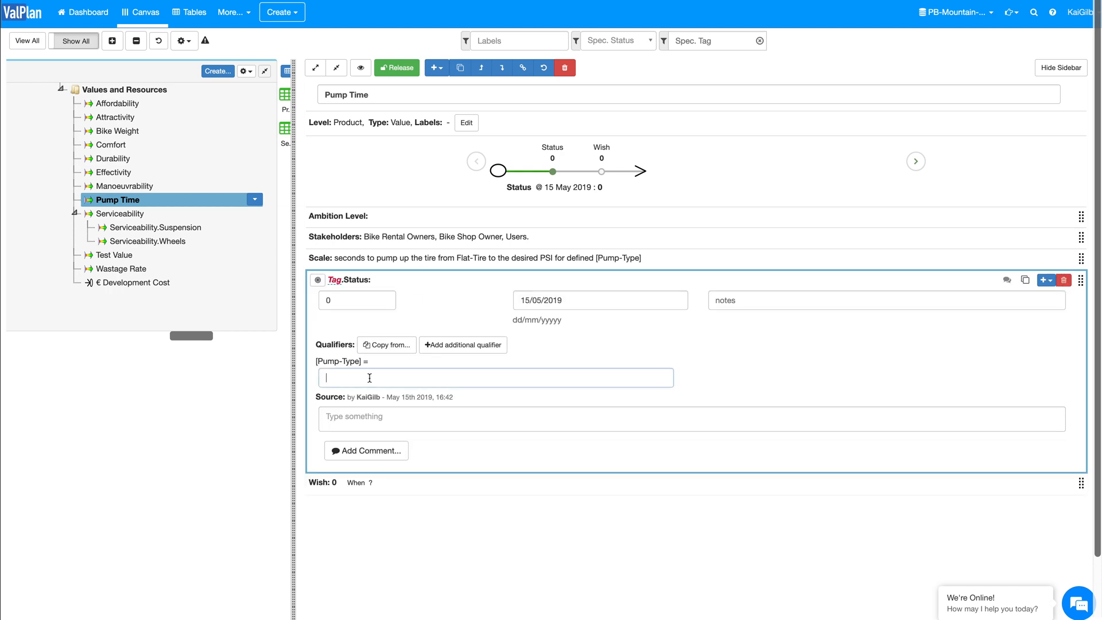
left_click(364, 397)
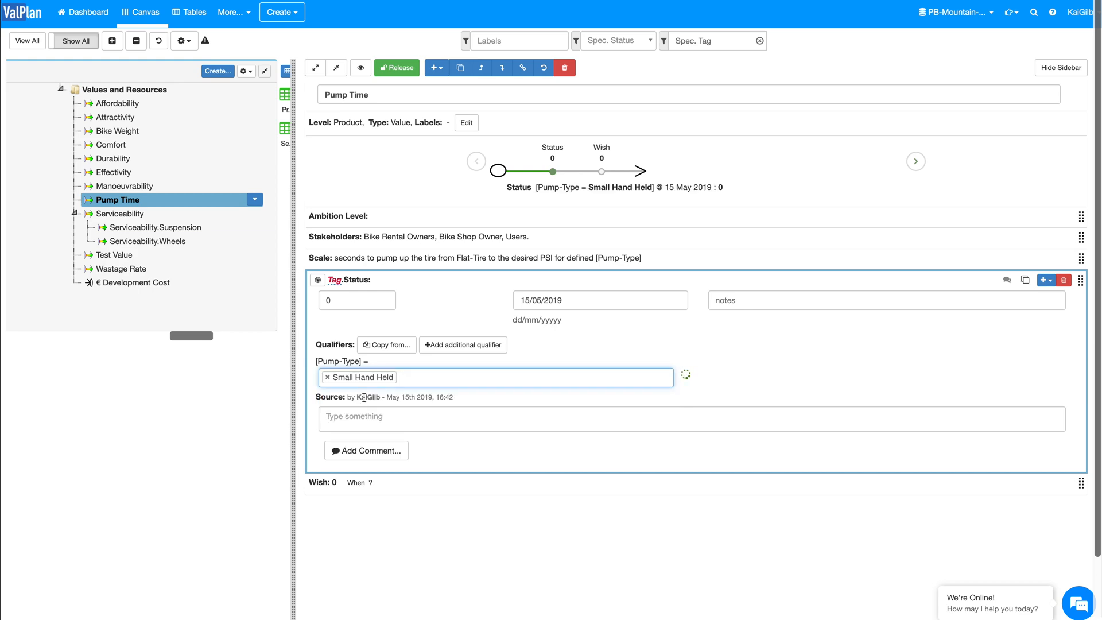
double_click(333, 300)
type("45")
left_click(520, 279)
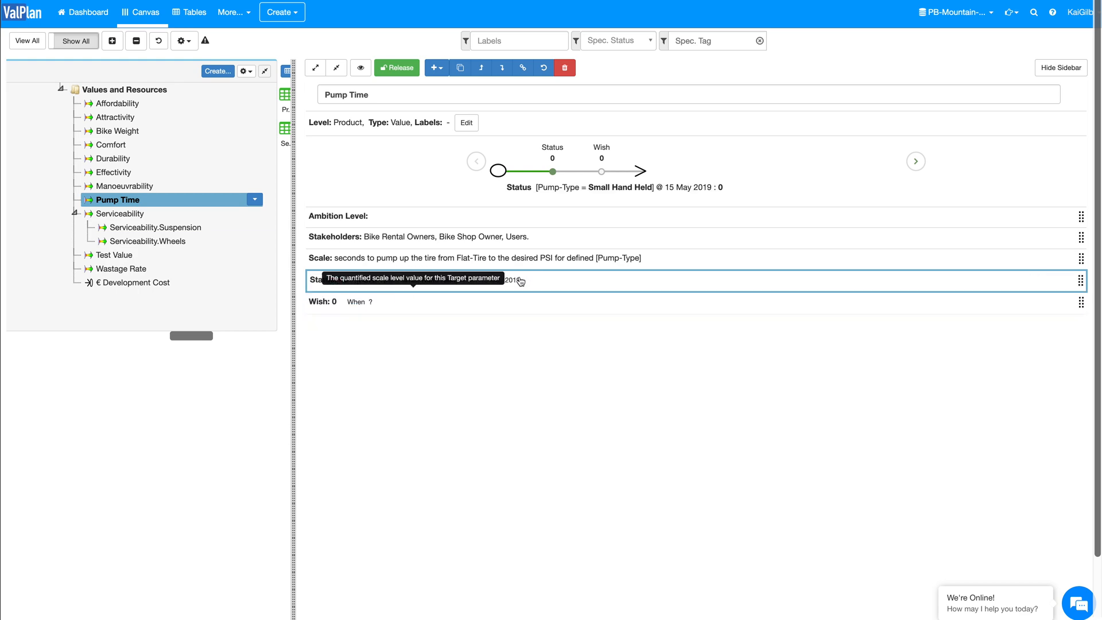
Step: Qualify Pump Time's Wish with Pump-Type Small Hand Held and set its level to 25
left_click(458, 307)
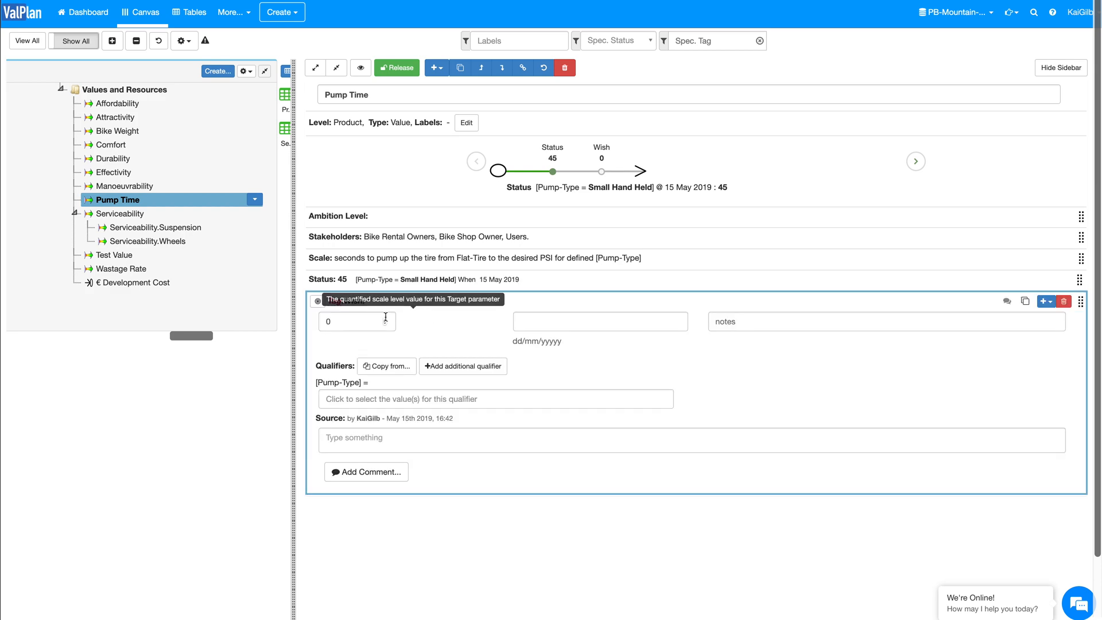
left_click(367, 401)
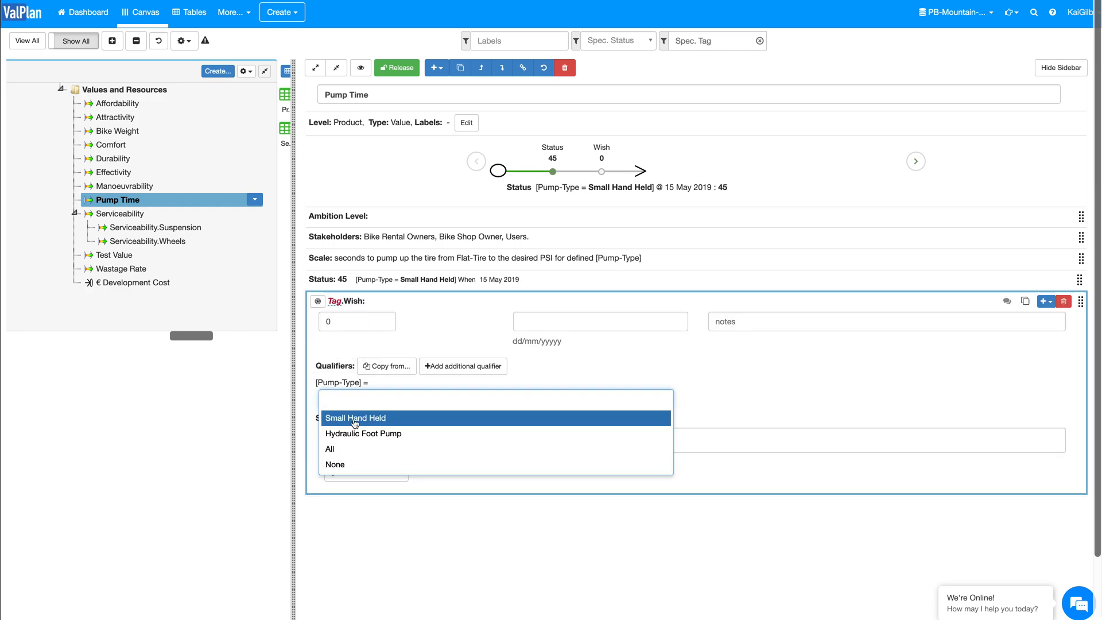
left_click(354, 418)
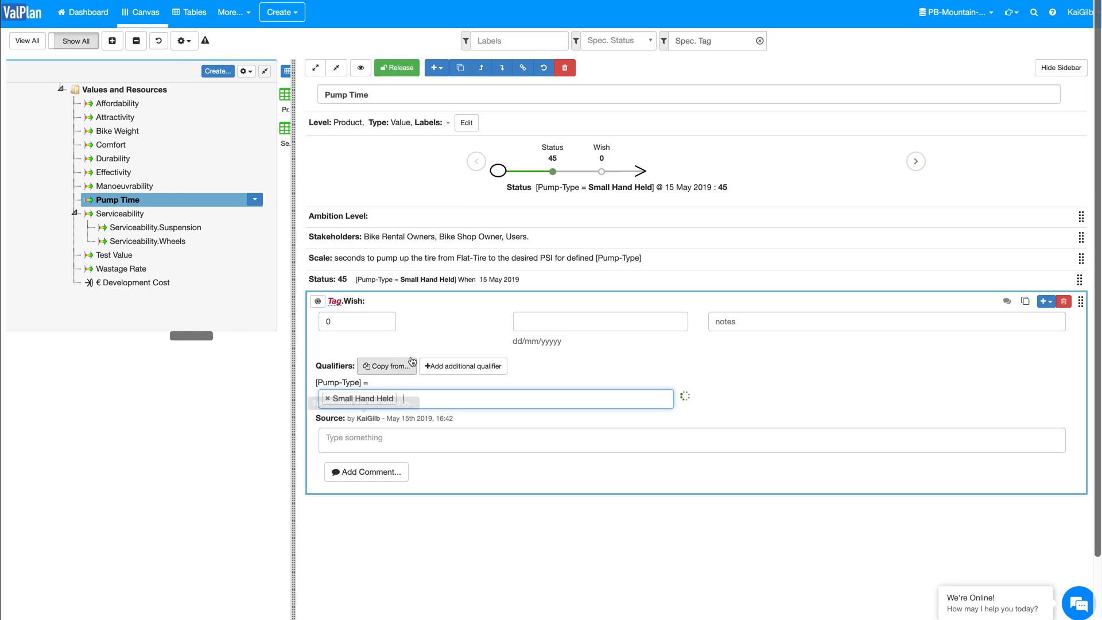
left_click(321, 322)
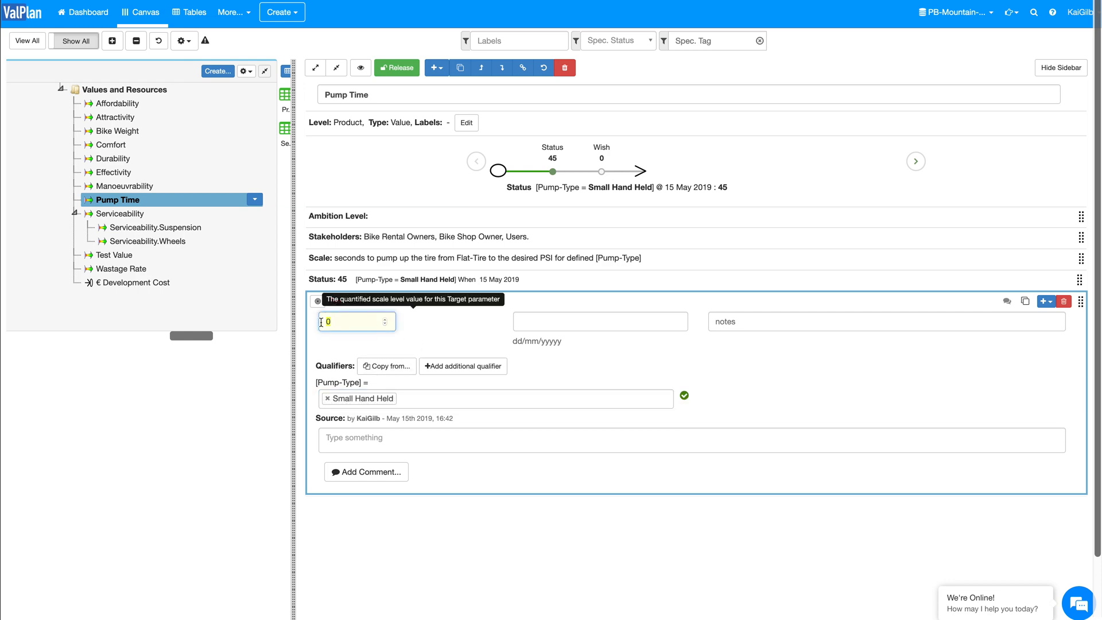
type("25")
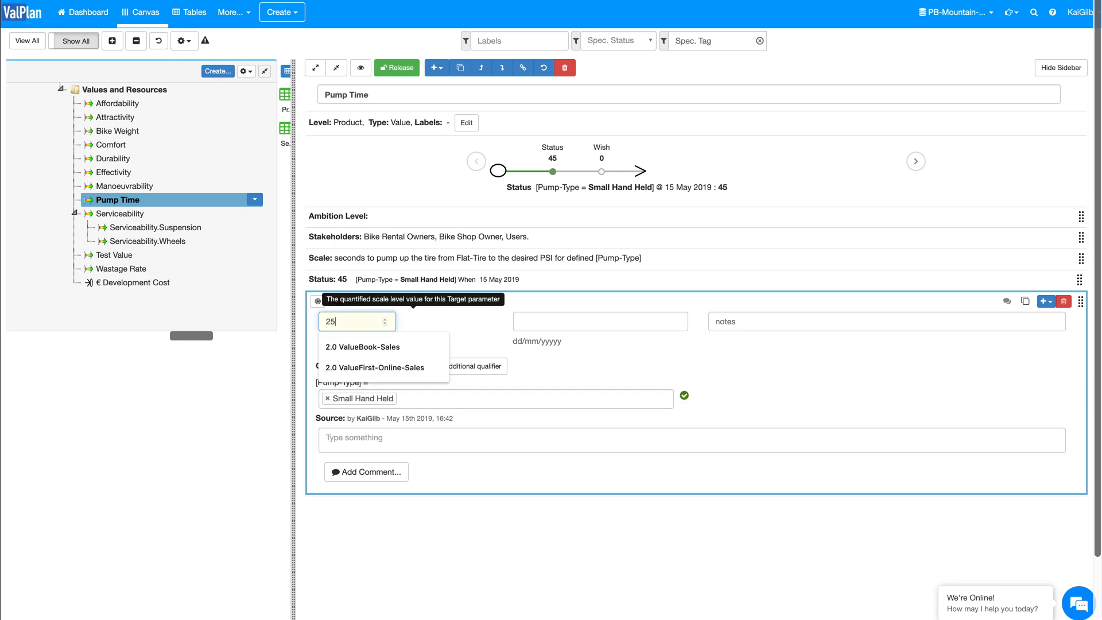
left_click(524, 302)
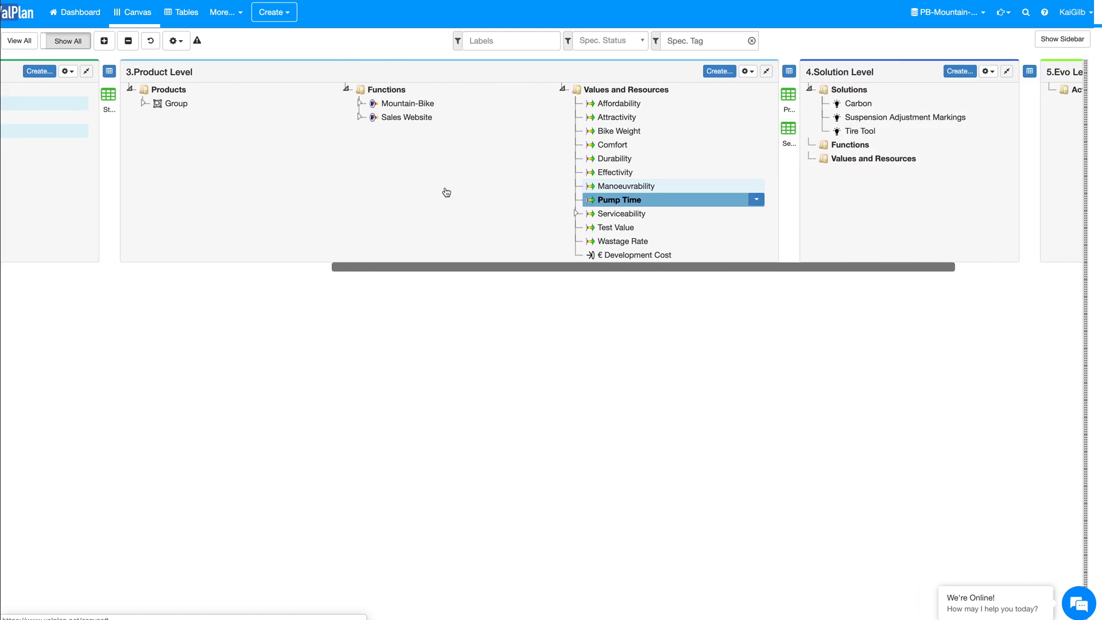
Step: Expand the product-level functions and examine the linked values of the Mountain-Bike function
left_click(354, 117)
left_click(354, 103)
left_click(382, 106)
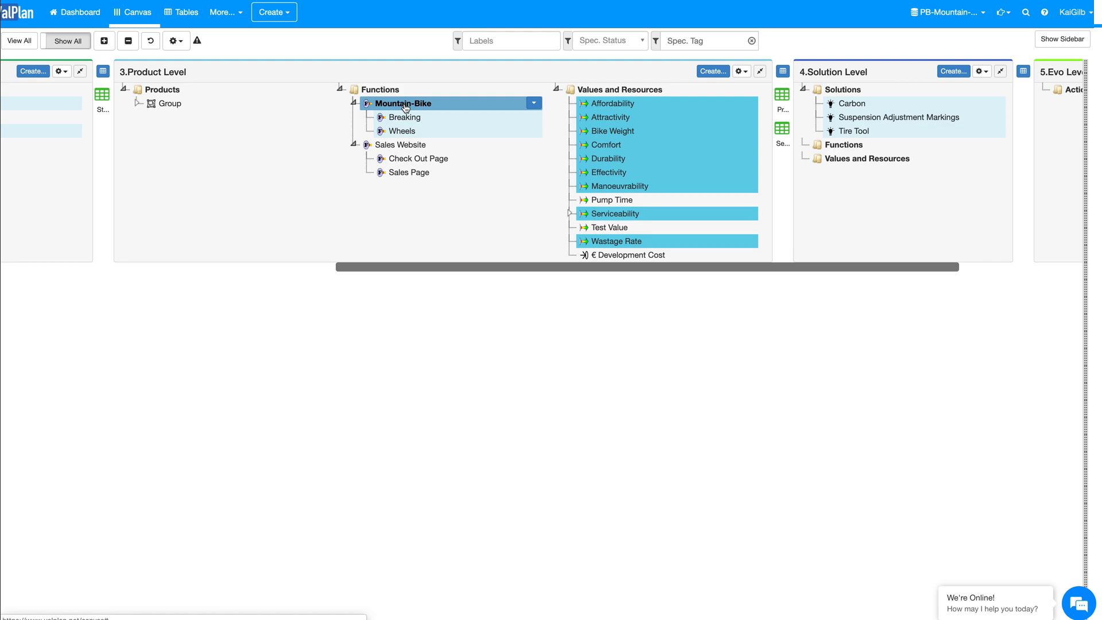
left_click(534, 103)
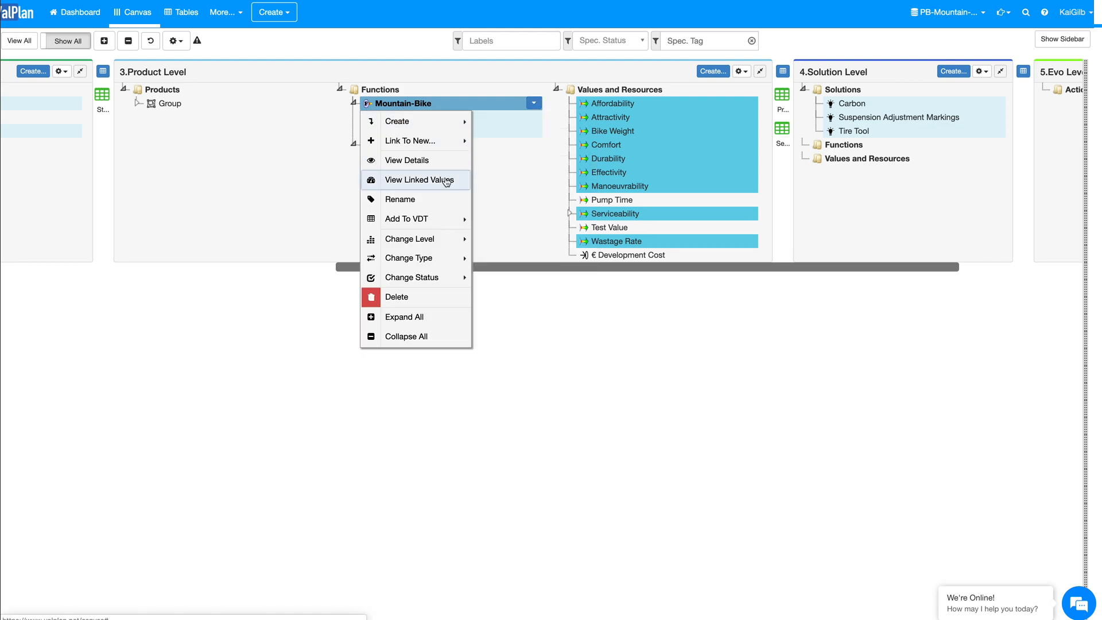
mouse_move(427, 280)
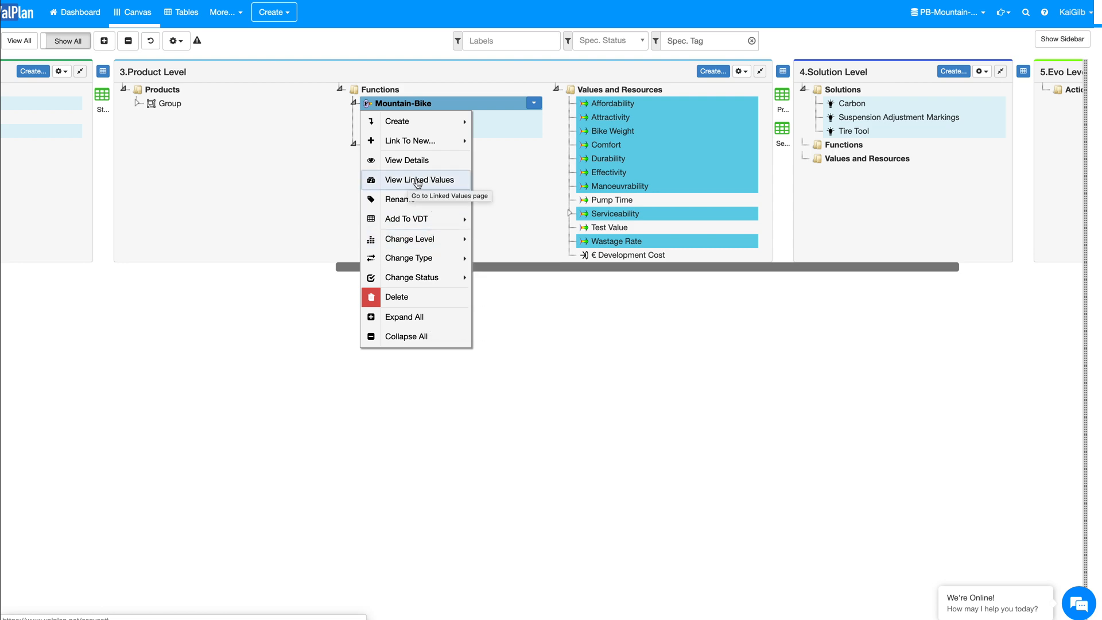
left_click(418, 180)
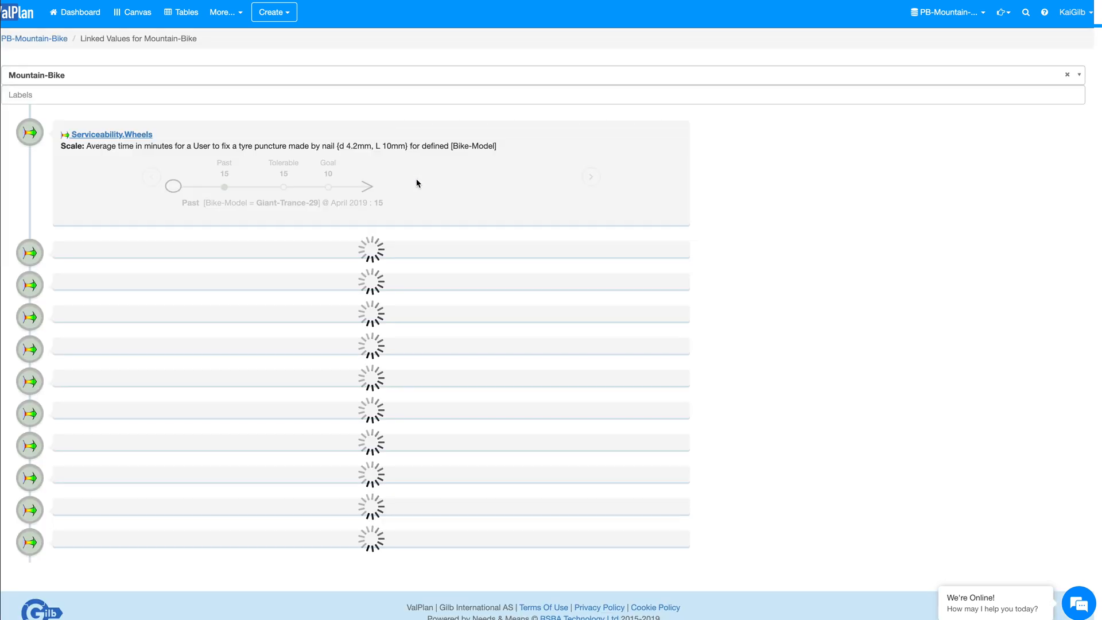
scroll(240, 325, "down", 10)
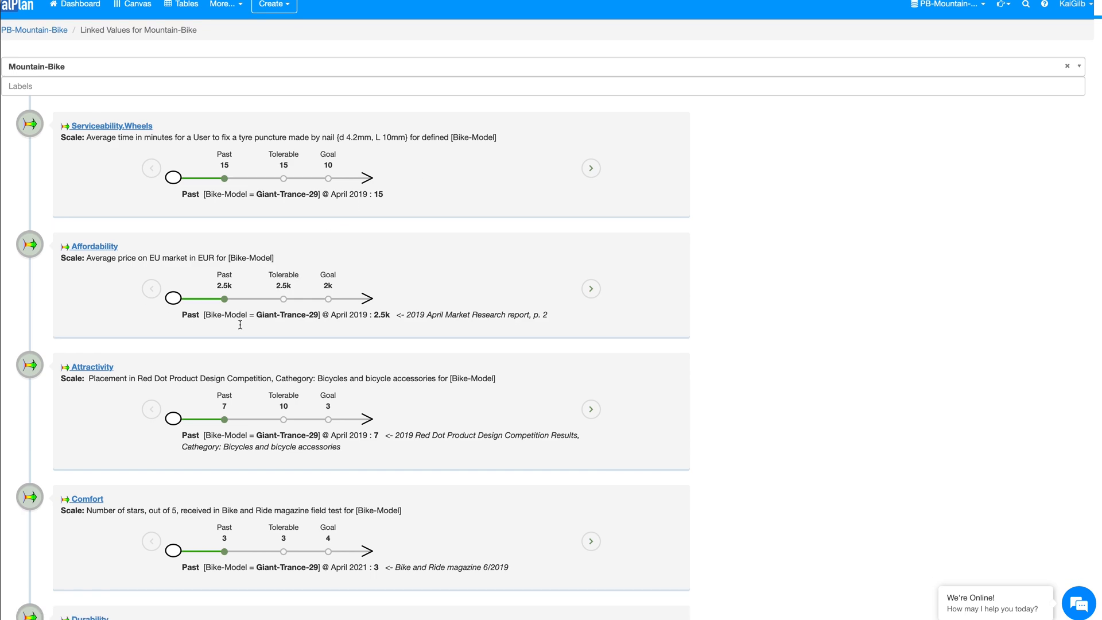
scroll(240, 325, "down", 5)
scroll(240, 325, "up", 15)
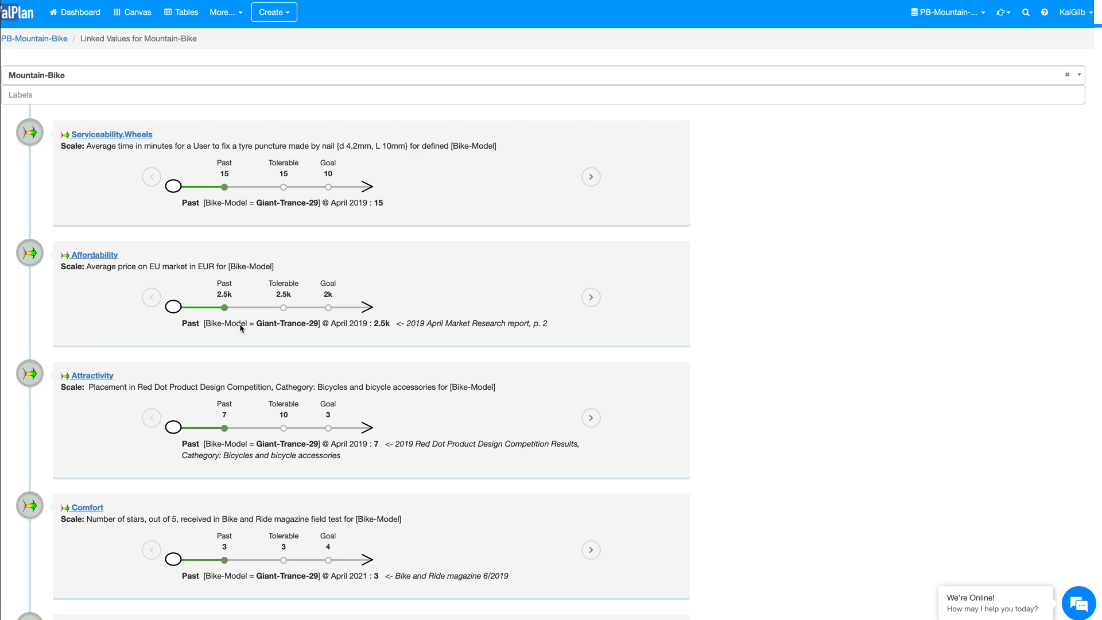
Step: Return to the canvas and view the linked values of the internal stakeholder Chief Designer
left_click(136, 16)
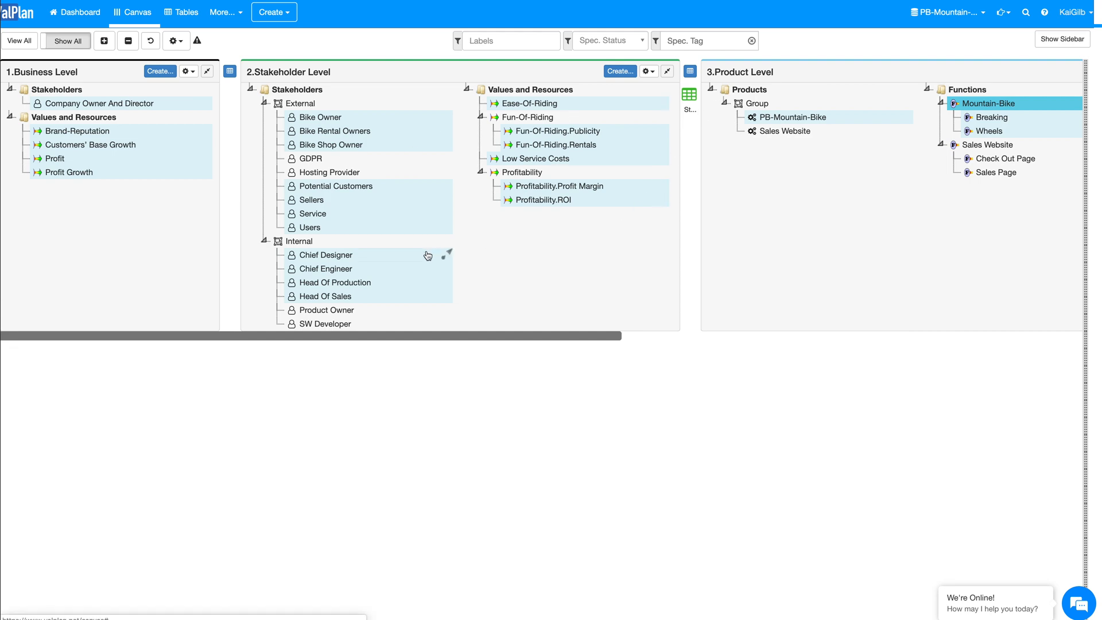
left_click(344, 270)
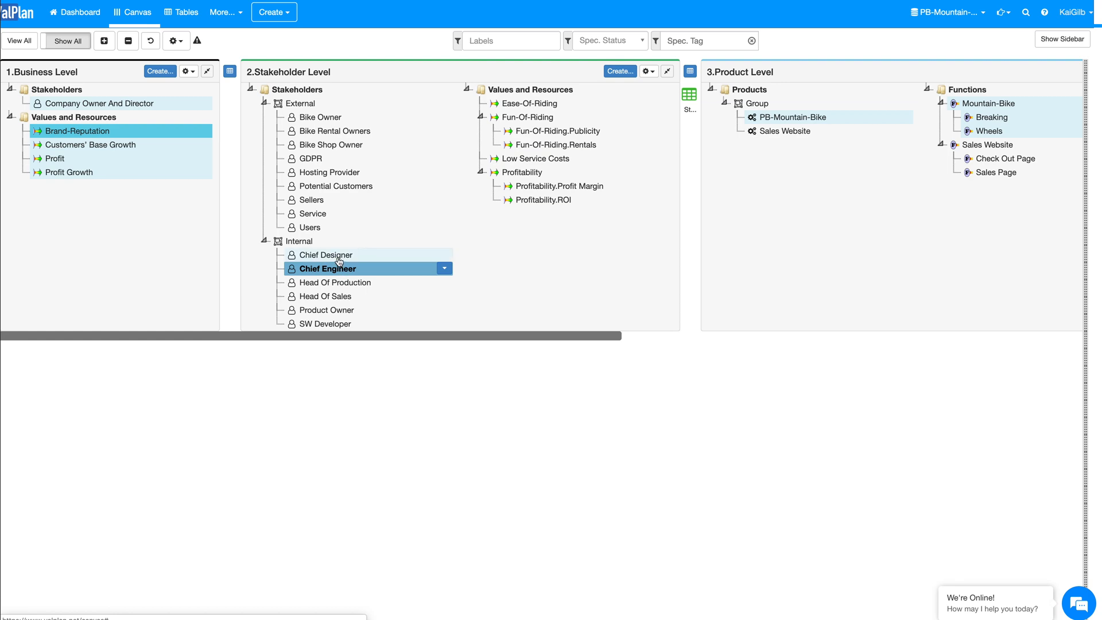
left_click(339, 260)
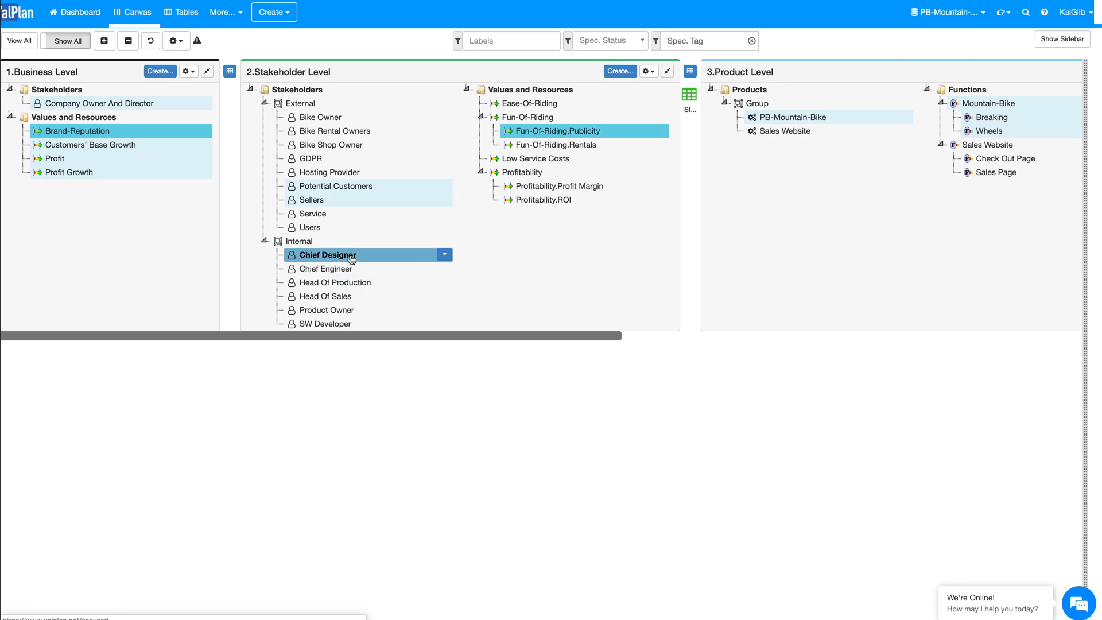
left_click(443, 254)
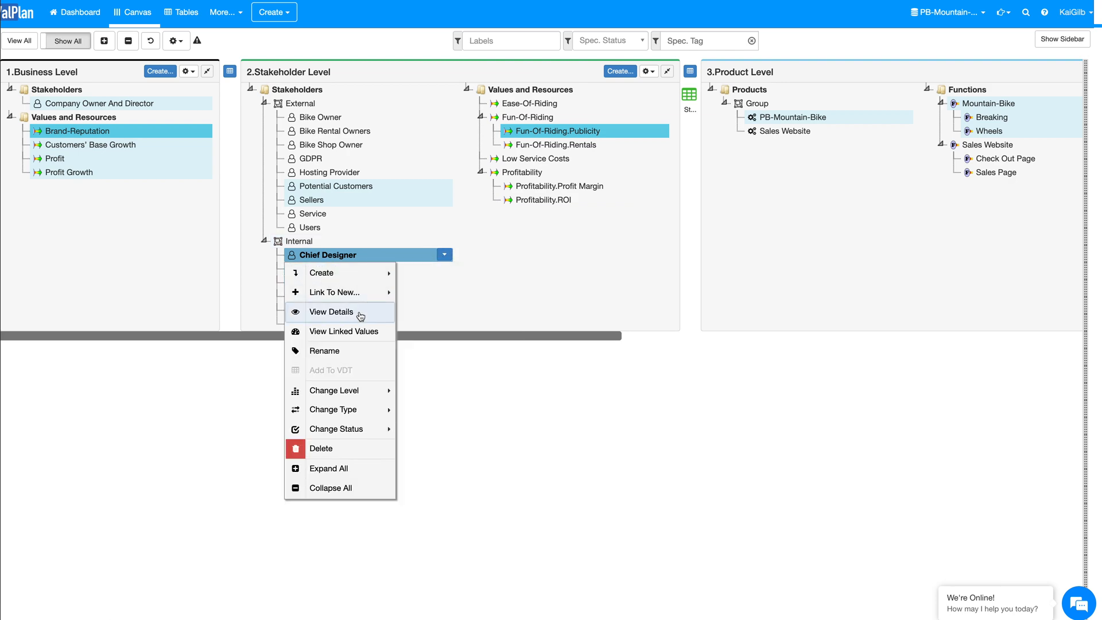
left_click(353, 331)
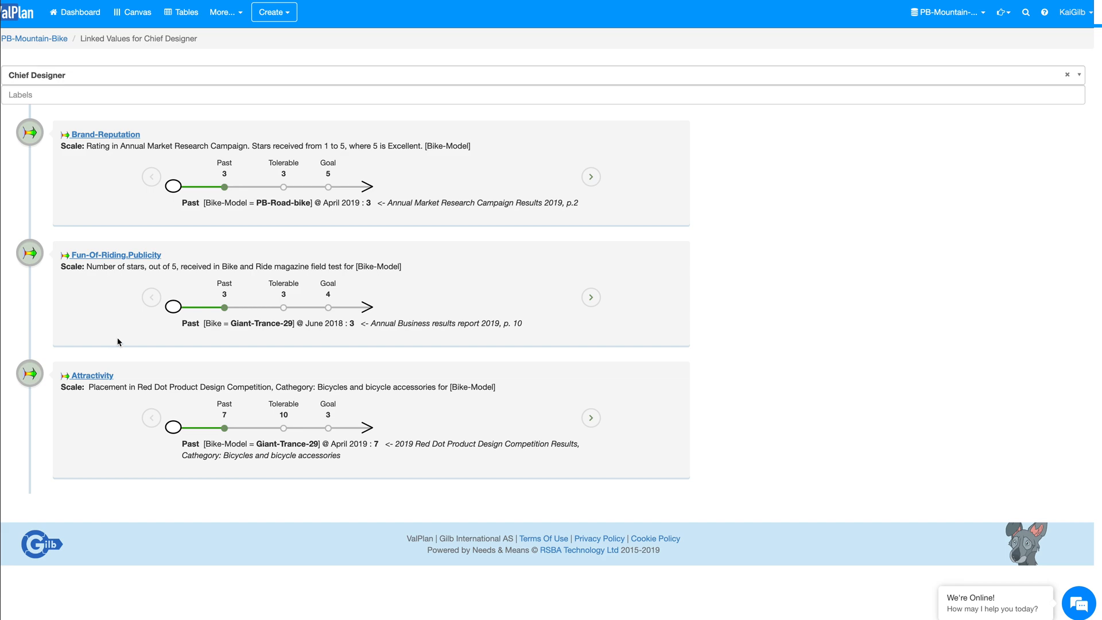
Step: Switch the linked values overview to the stakeholder Bike Owner and review its entries
left_click(960, 76)
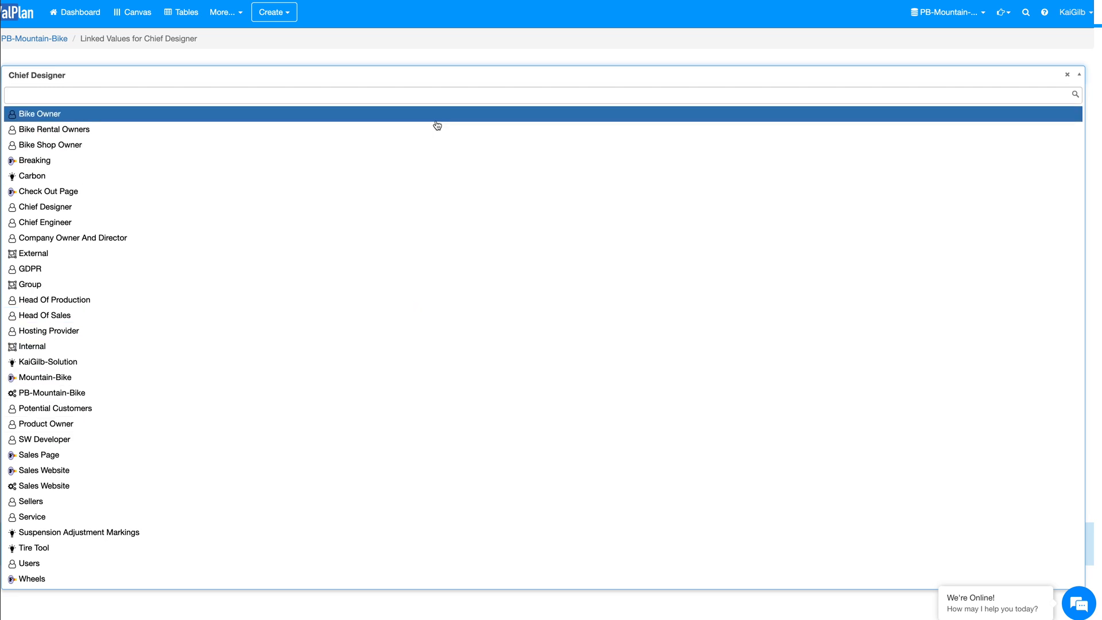
left_click(437, 122)
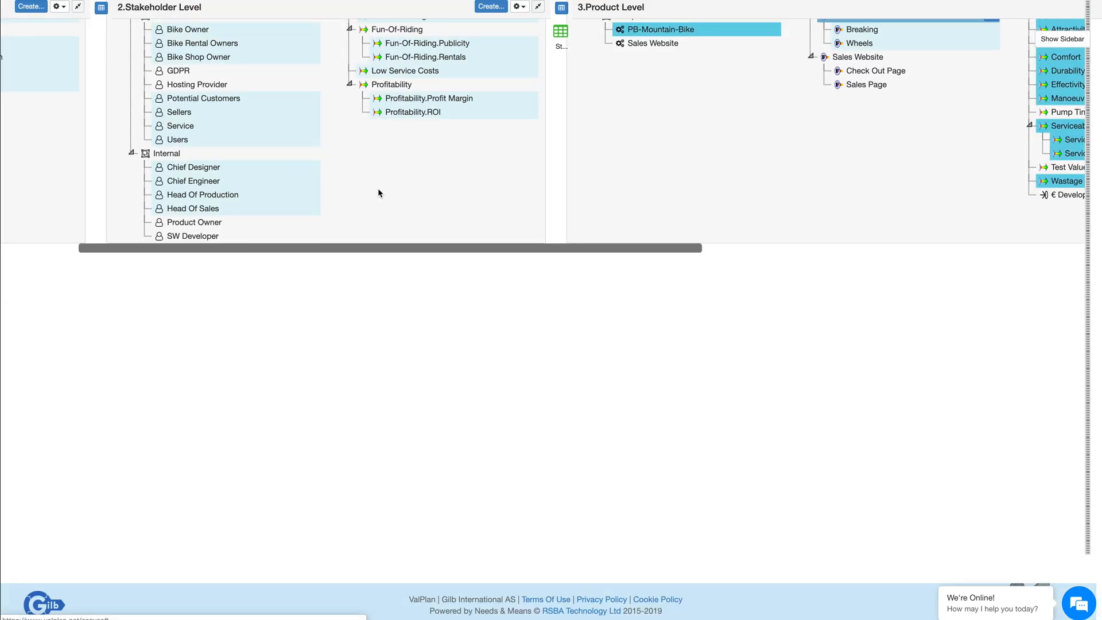
scroll(377, 188, "up", 2)
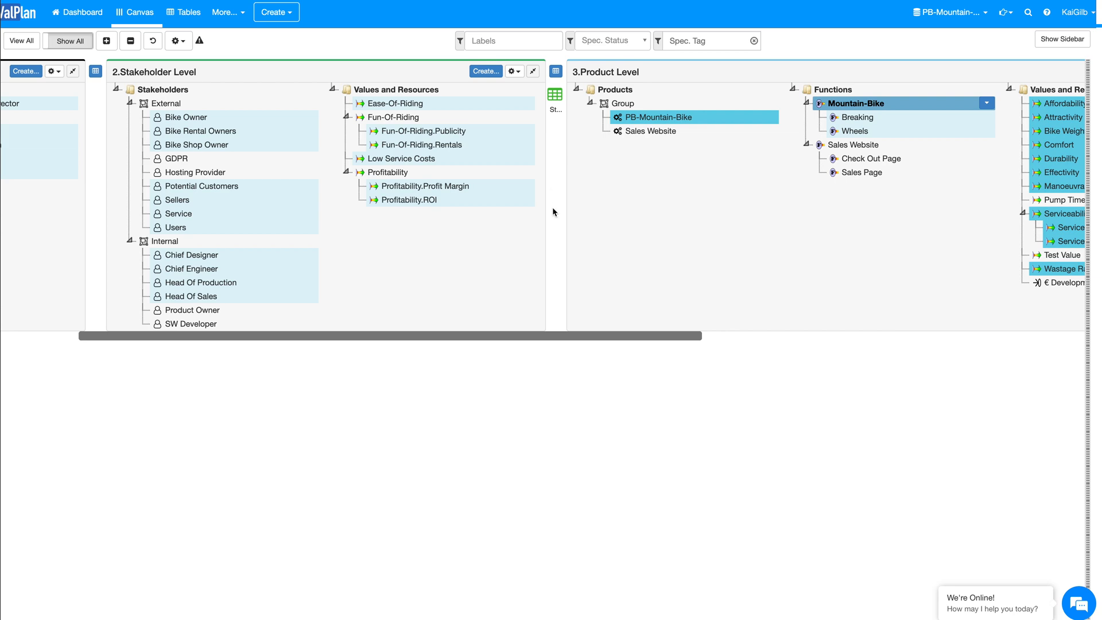
Step: Open the Servicability value decision table that links the product level to the solution level
scroll(555, 232, "right", 10)
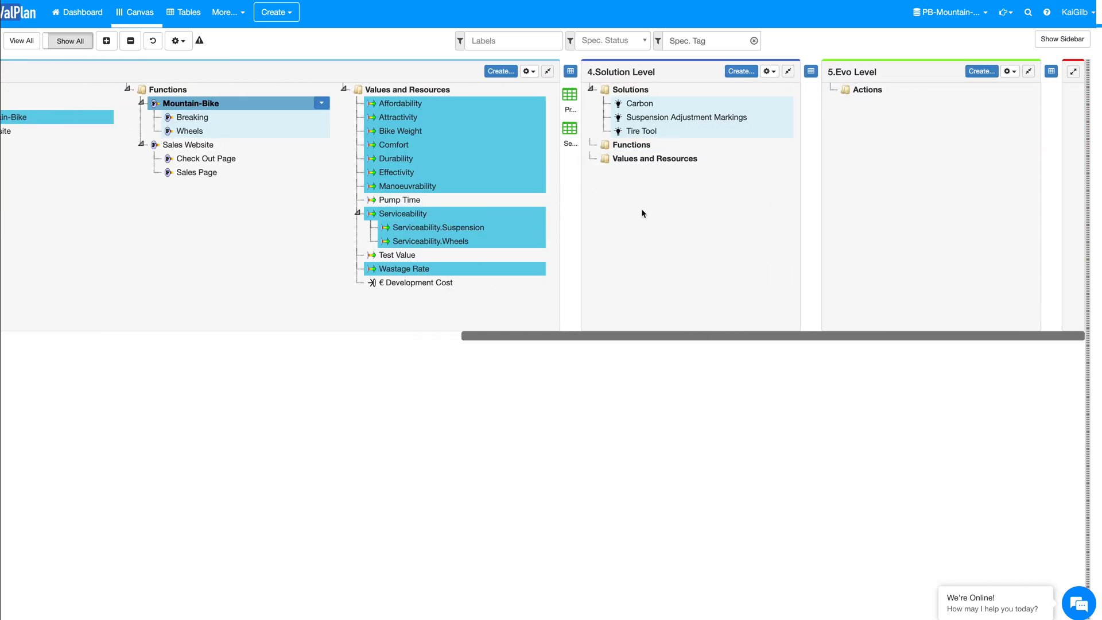
left_click(571, 132)
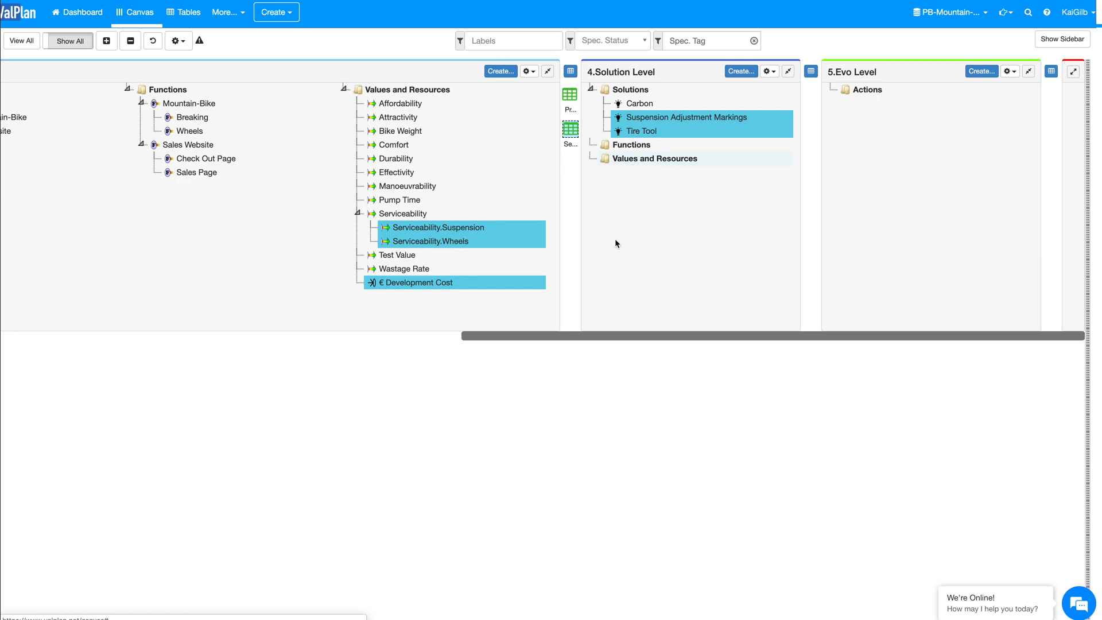
double_click(571, 130)
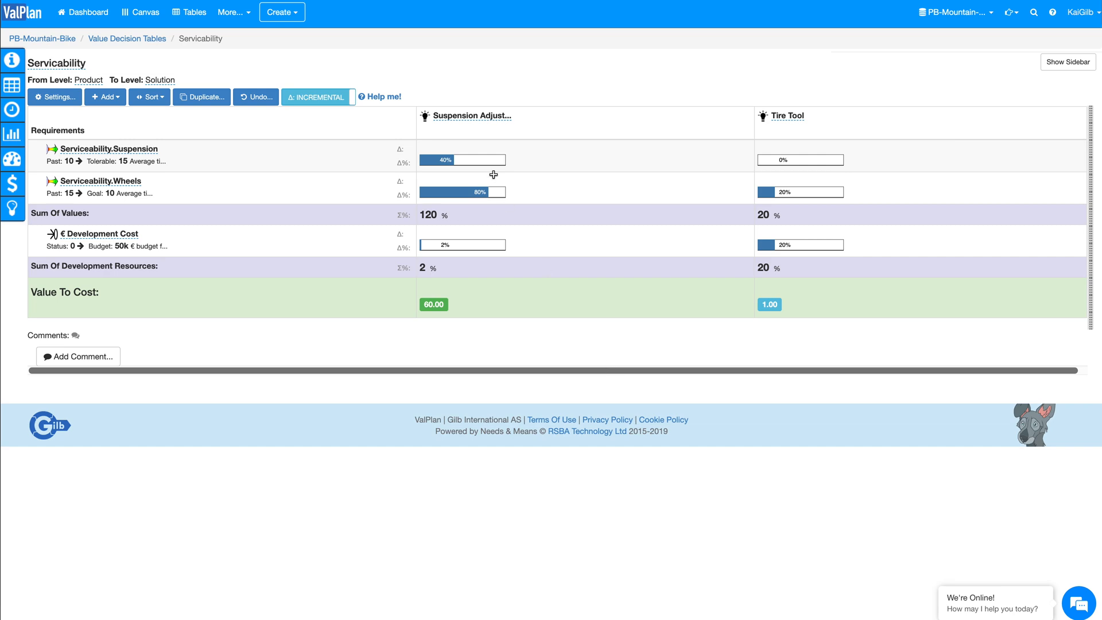
left_click(463, 117)
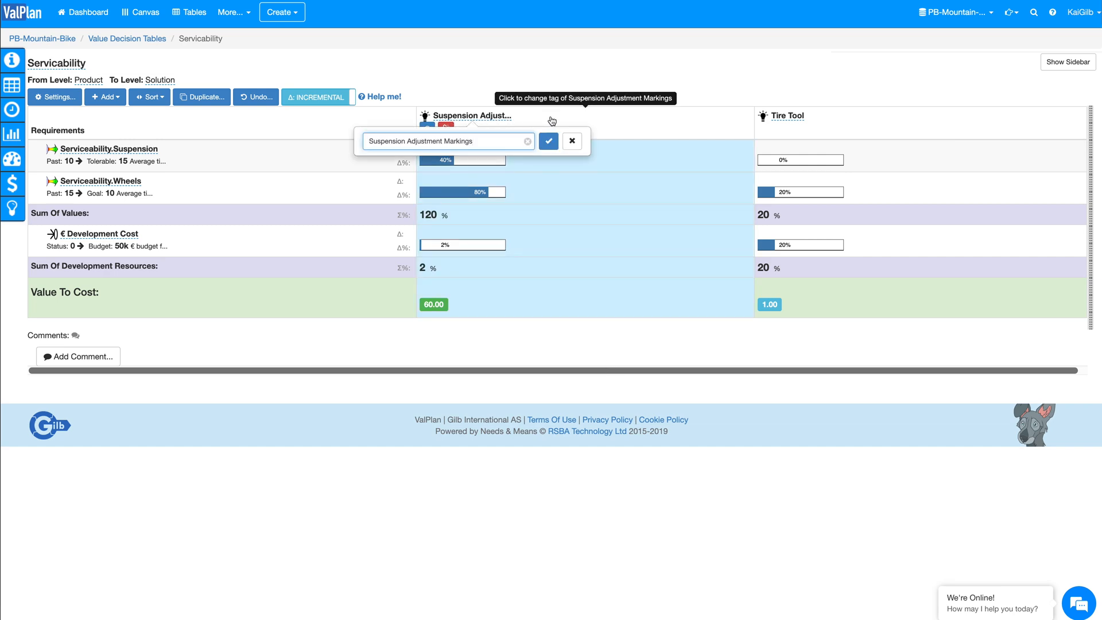
left_click(570, 142)
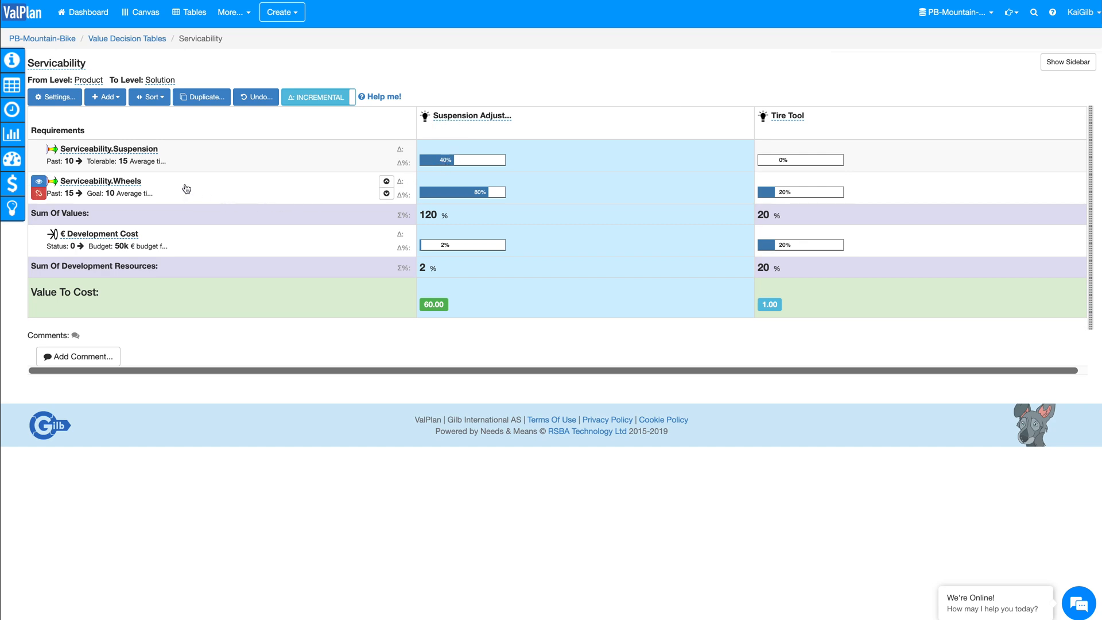
Step: Set the estimated impact of Suspension Adjustment Markings on Serviceability.Wheels to 0
left_click(513, 183)
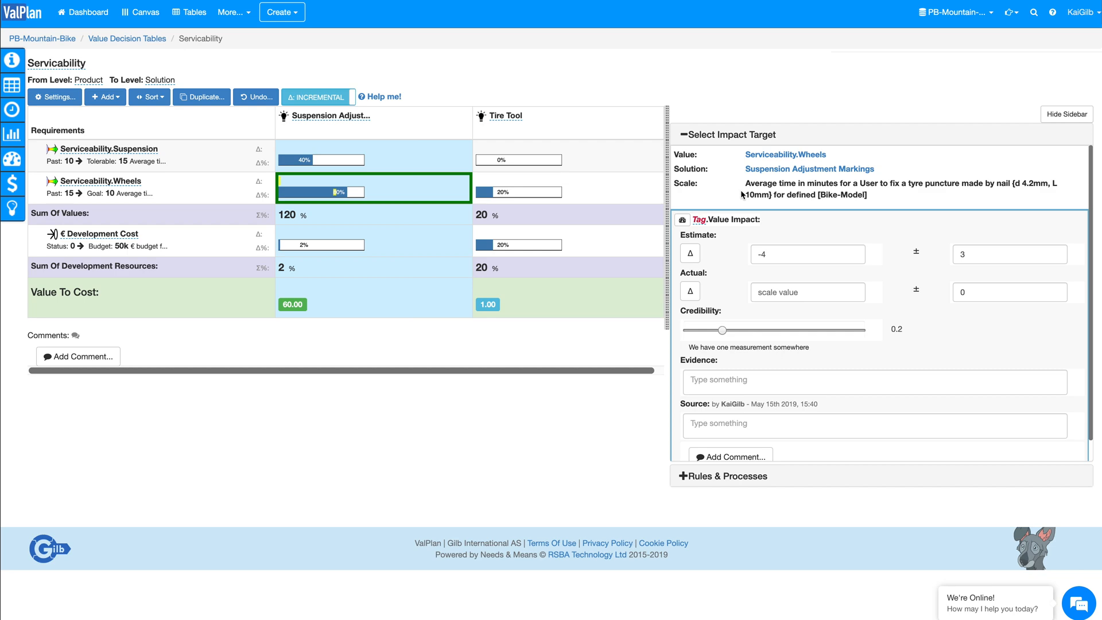
left_click(769, 254)
key("BackSpace")
key("BackSpace")
type("0")
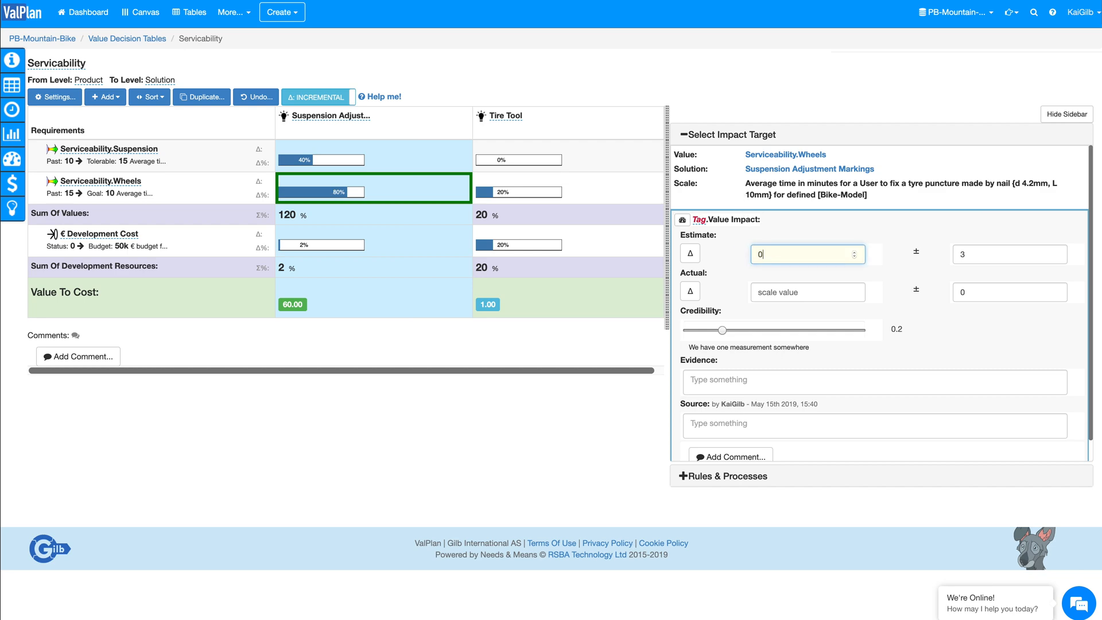
Step: Record the source of this impact as SWAG followed by the estimator's first name, and close the impact details
left_click(781, 424)
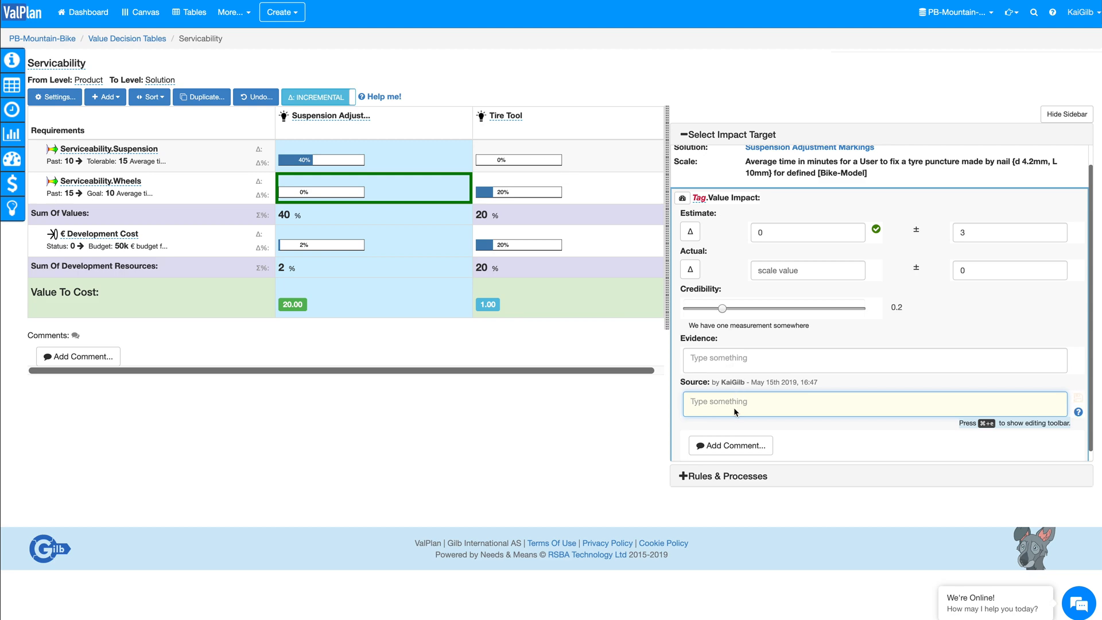
type("SWAG Kai")
left_click(1046, 117)
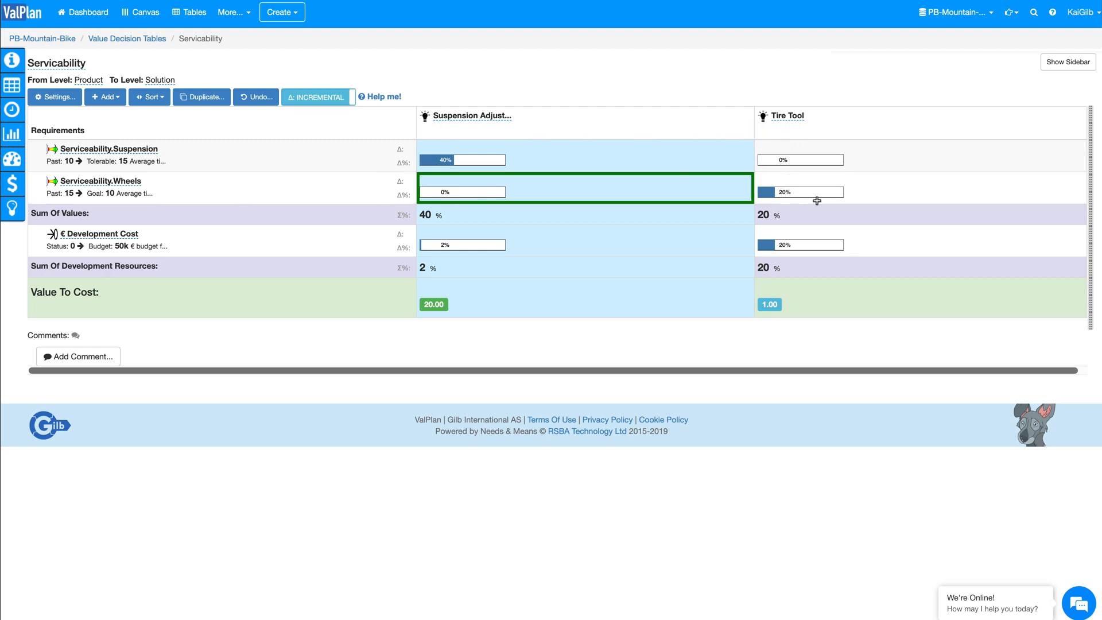
Step: Select the Tire Tool's impact on Serviceability.Wheels and examine the table's Sum of Values & Costs chart
left_click(875, 191)
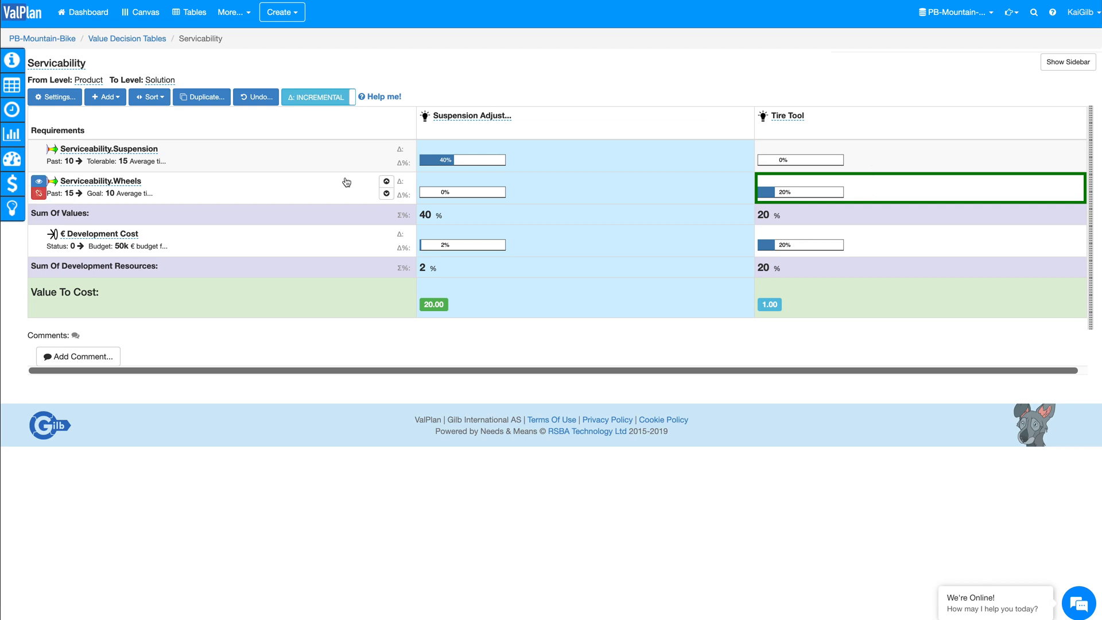
mouse_move(12, 134)
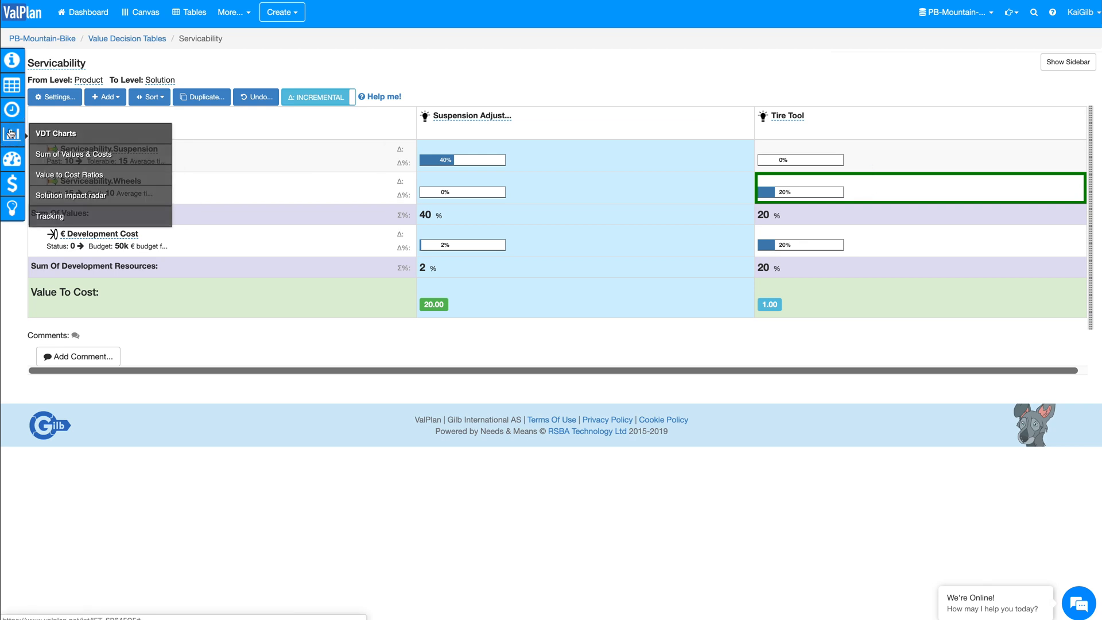
left_click(56, 154)
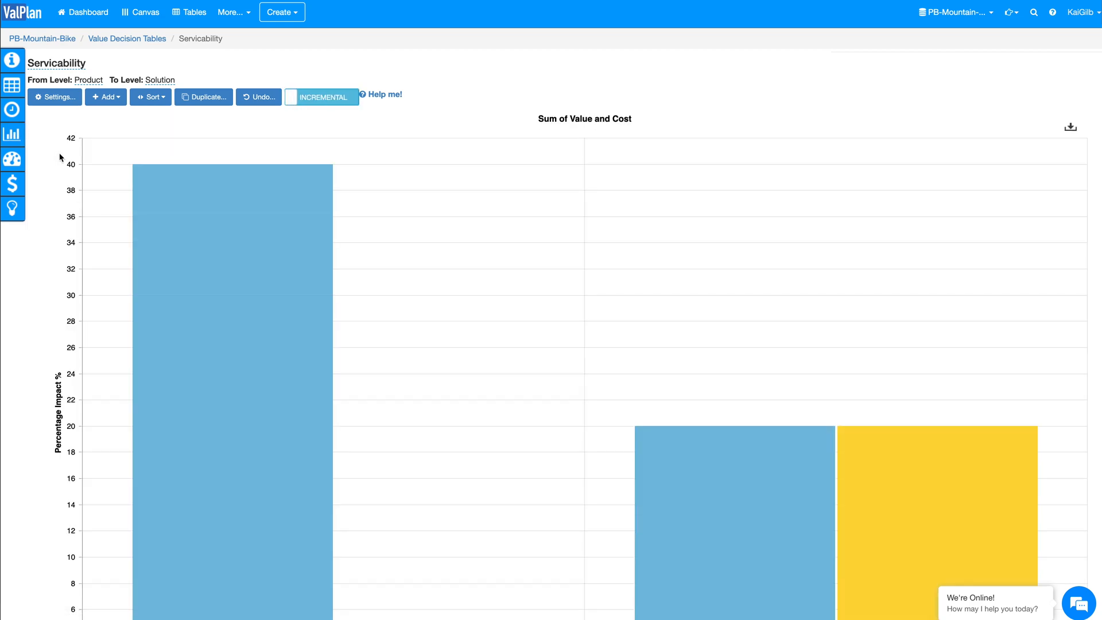
scroll(303, 404, "down", 2)
scroll(302, 404, "down", 2)
scroll(313, 299, "up", 4)
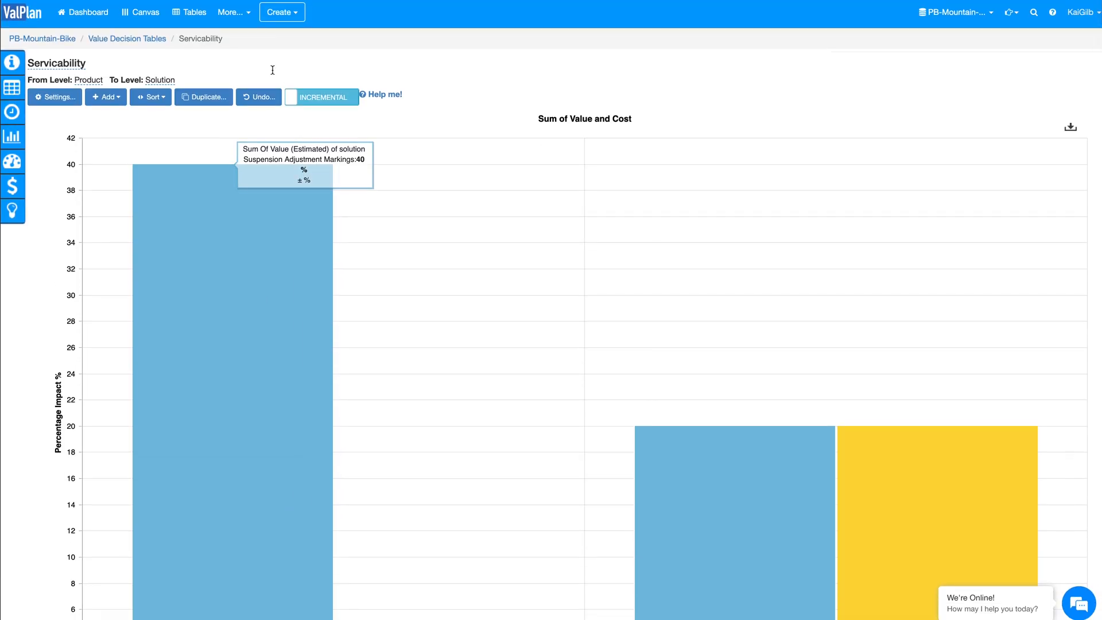
Step: Open the project's specification diagram, preview its link mode, and arrange the specifications by level instead
left_click(232, 16)
left_click(243, 68)
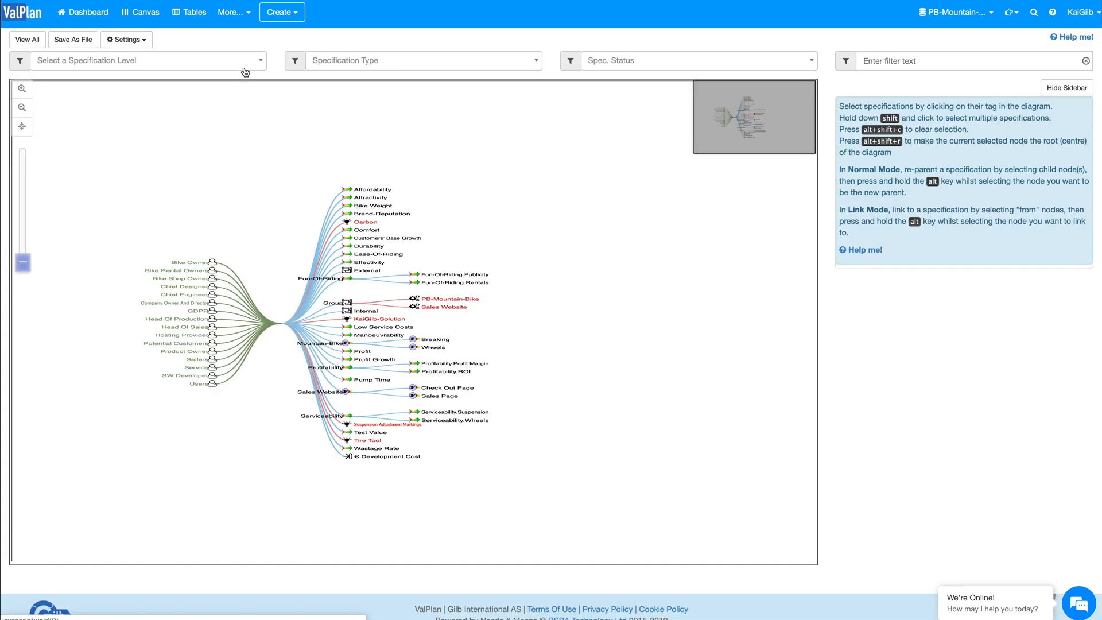
left_click(126, 39)
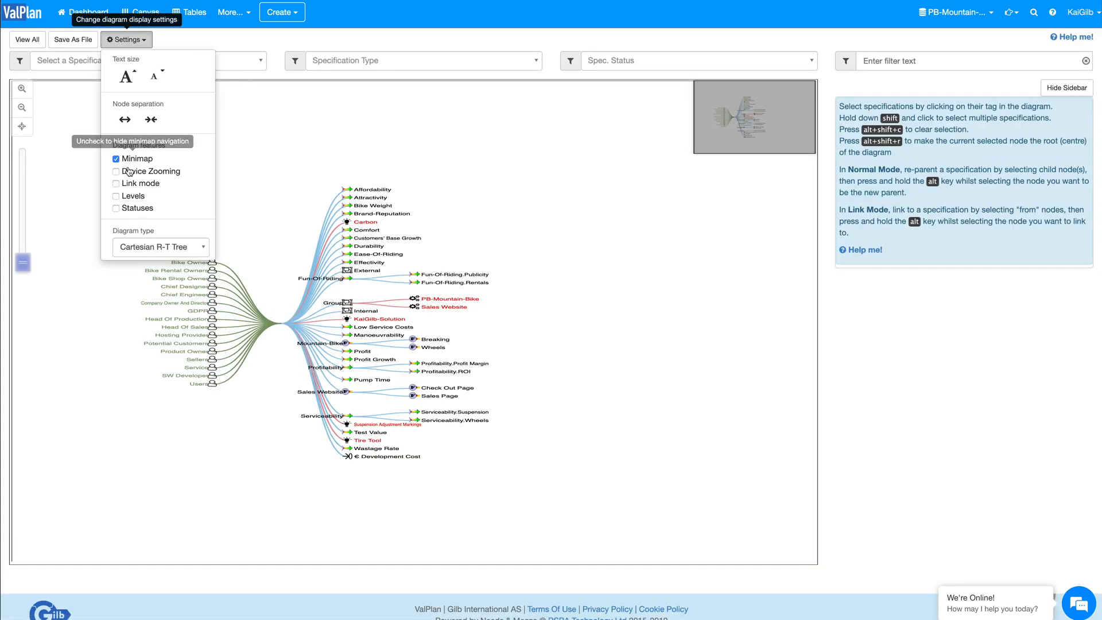
left_click(116, 184)
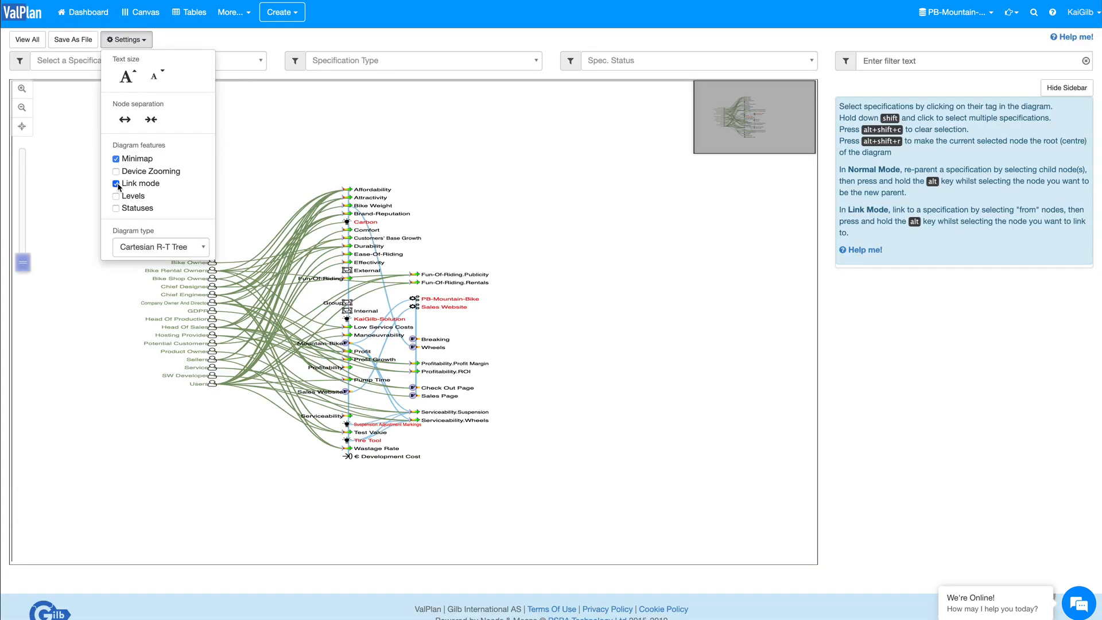
left_click(117, 184)
left_click(116, 197)
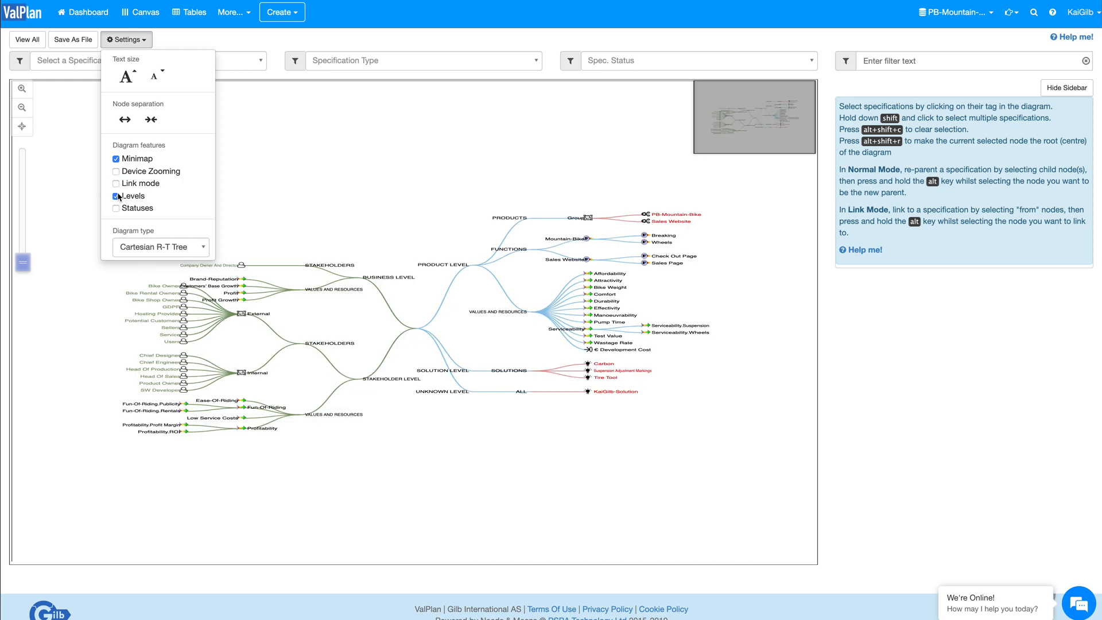
Step: Select Attractivity in the diagram, view the full Bike Weight specification, and return to the diagram
left_click(610, 282)
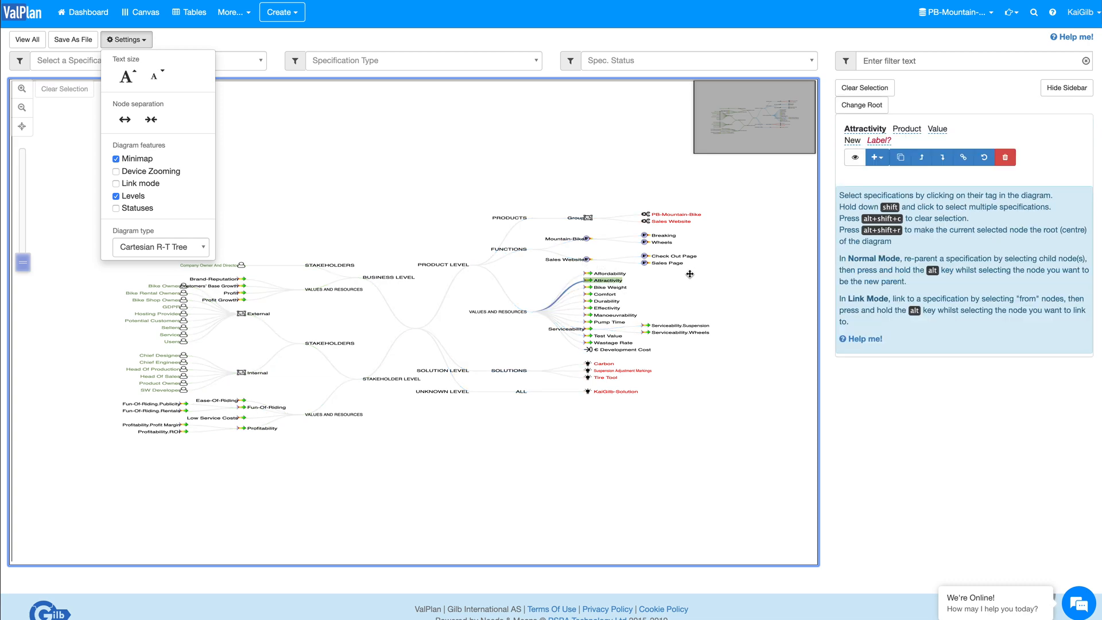
double_click(613, 289)
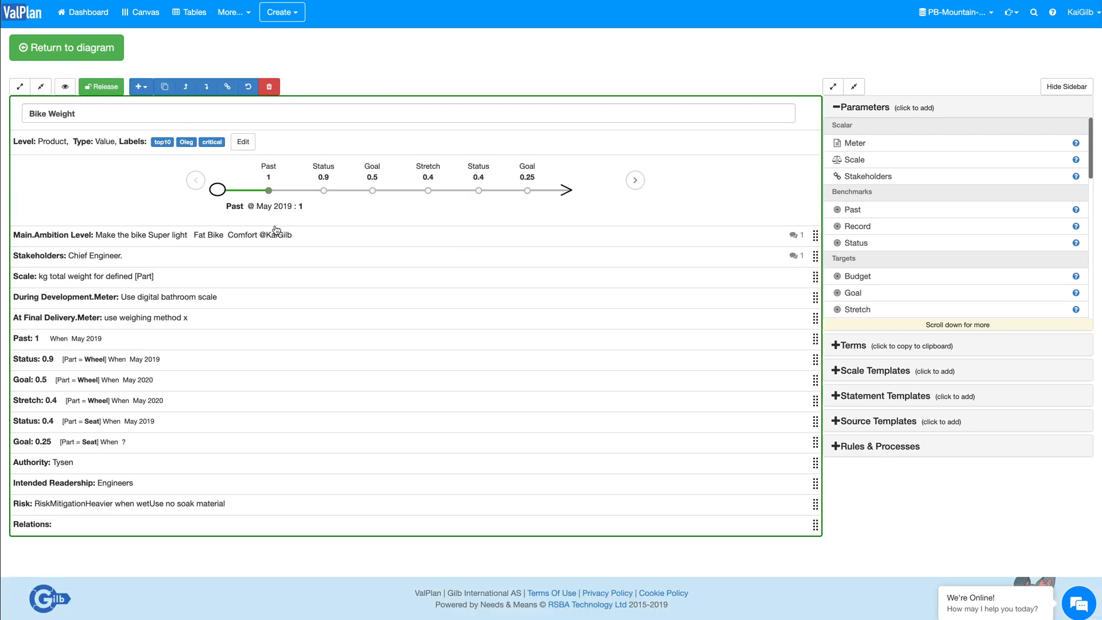
left_click(91, 53)
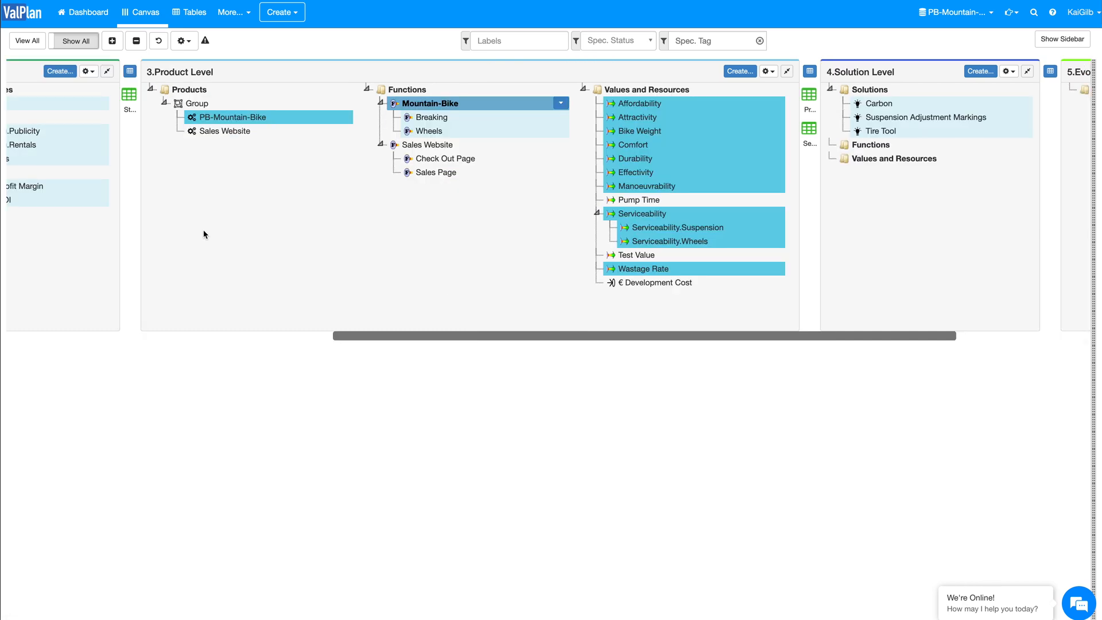
Step: Return to the canvas and look across its stakeholder, product and solution levels
scroll(204, 234, "left", 5)
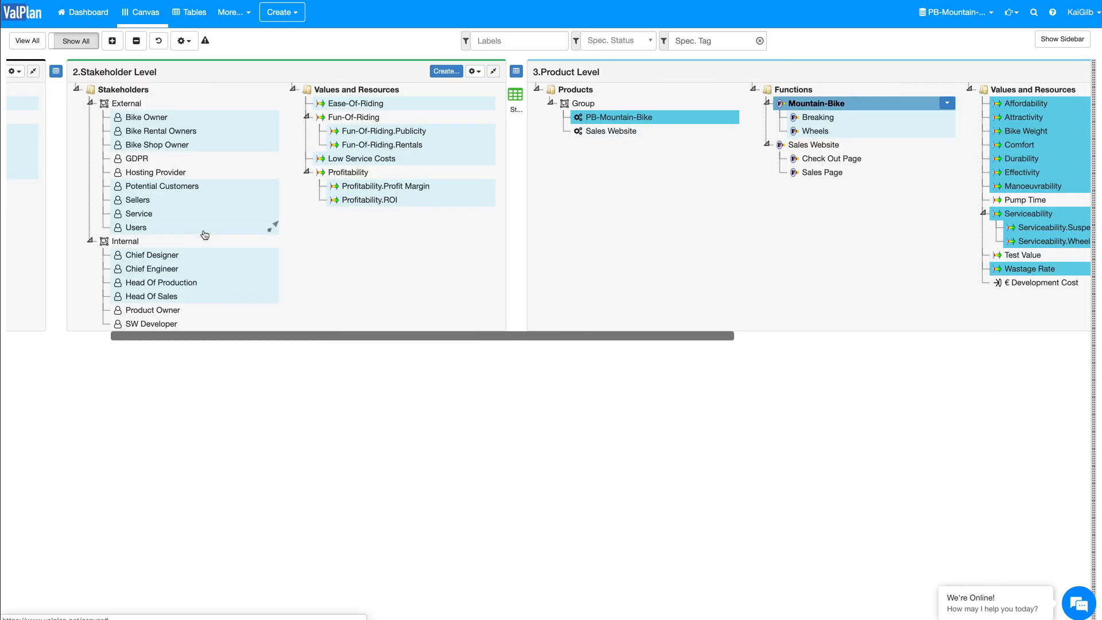
scroll(406, 205, "right", 3)
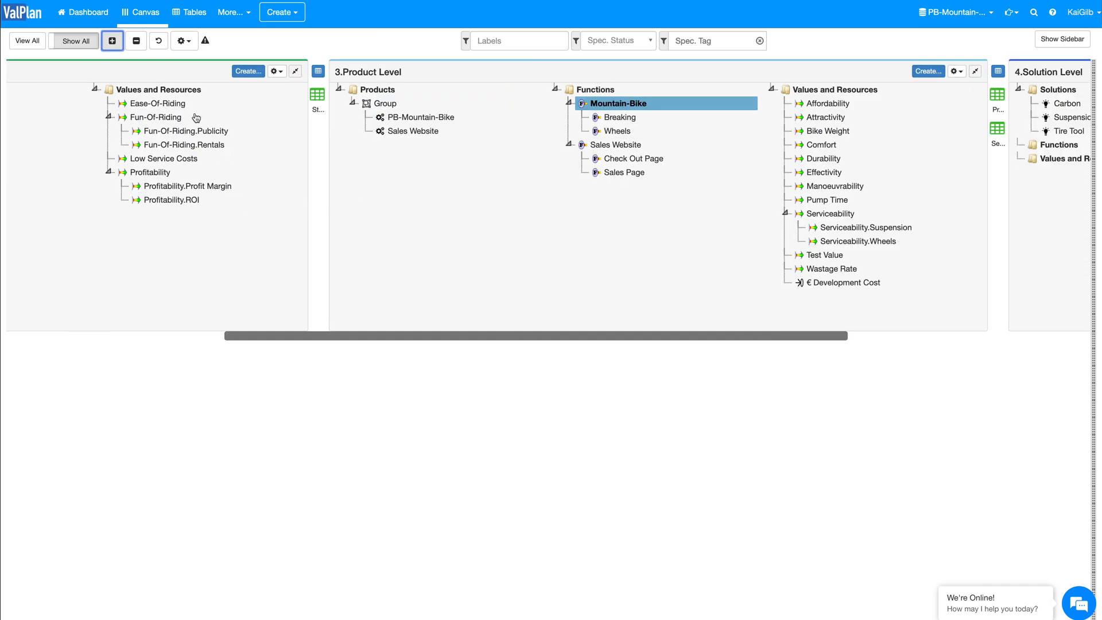
left_click(146, 16)
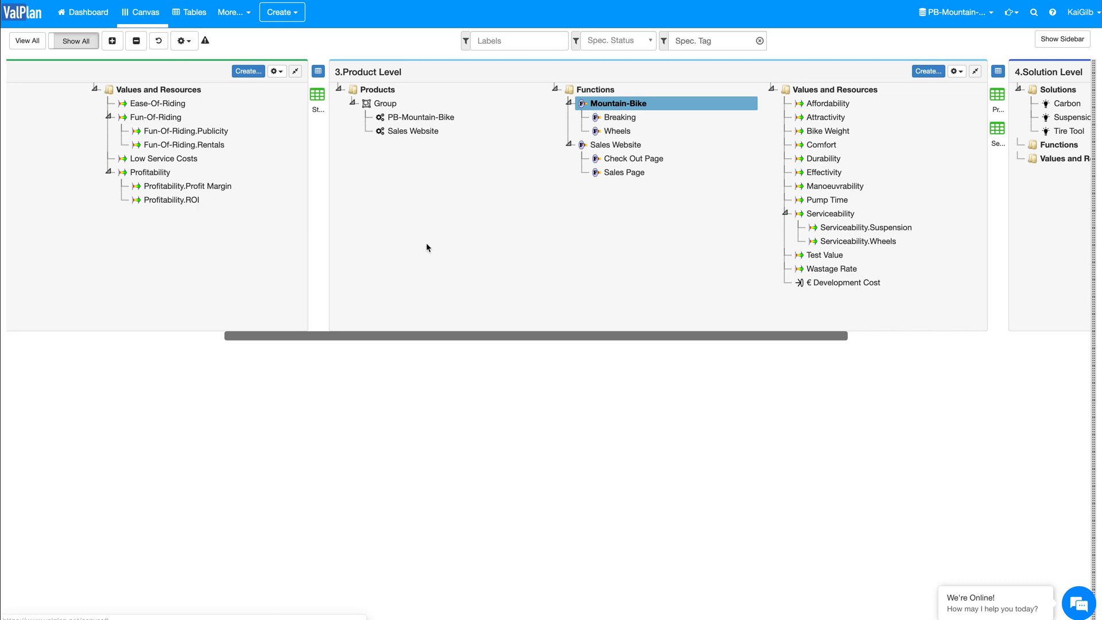
scroll(426, 248, "right", 3)
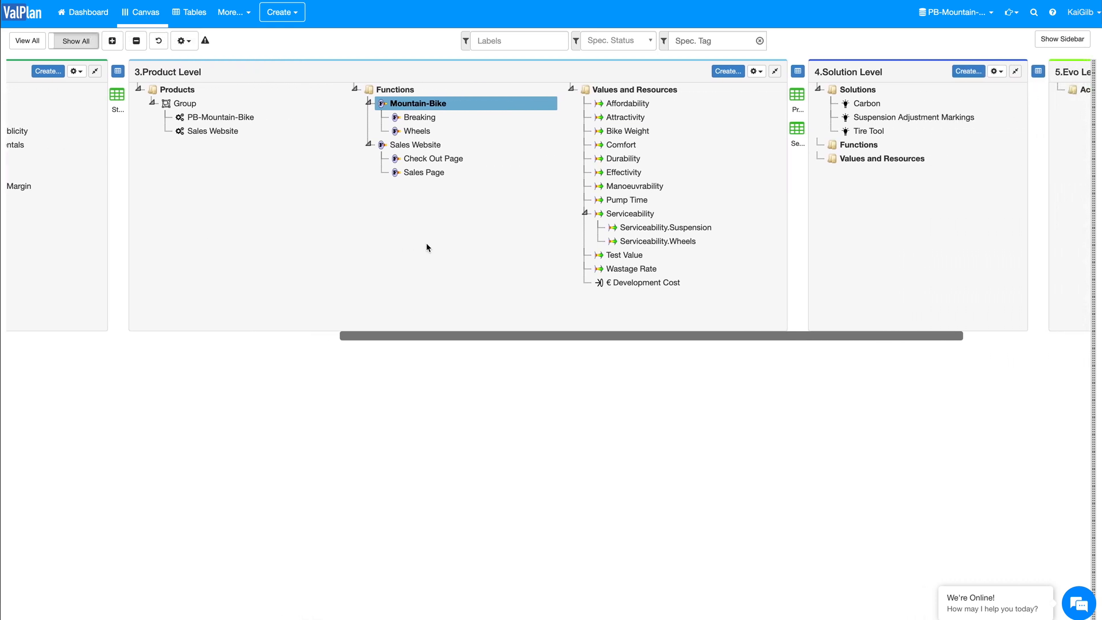